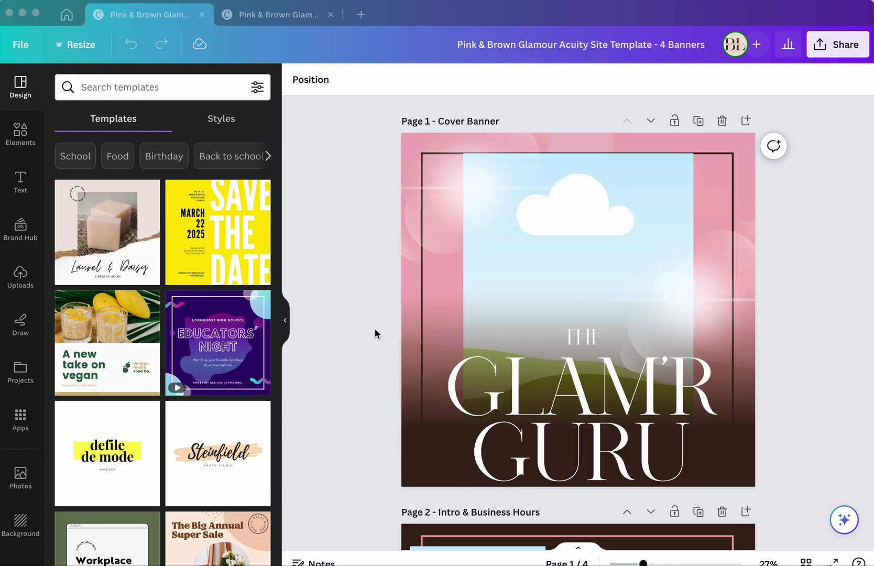
Look through the pages of the 4 Banners design and the full-length layout of the Full Banner design
{"action": "scroll", "coordinate": [374, 328], "scroll_direction": "down", "scroll_amount": 10}
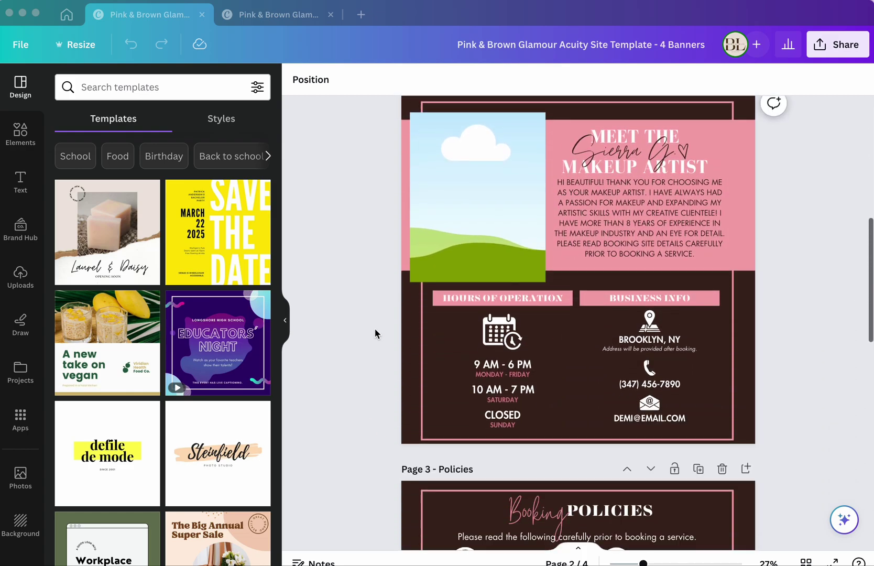
{"action": "scroll", "coordinate": [375, 328], "scroll_direction": "down", "scroll_amount": 7}
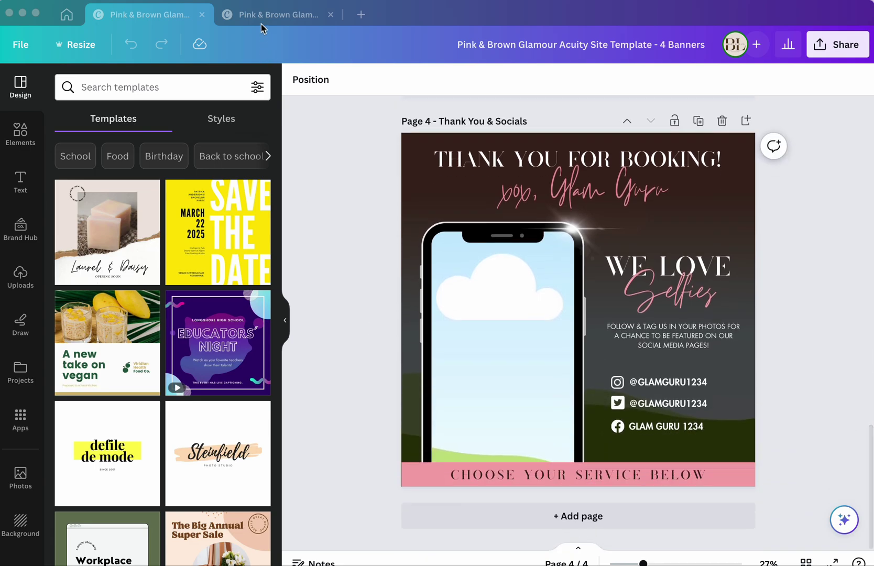
{"action": "left_click", "coordinate": [242, 15]}
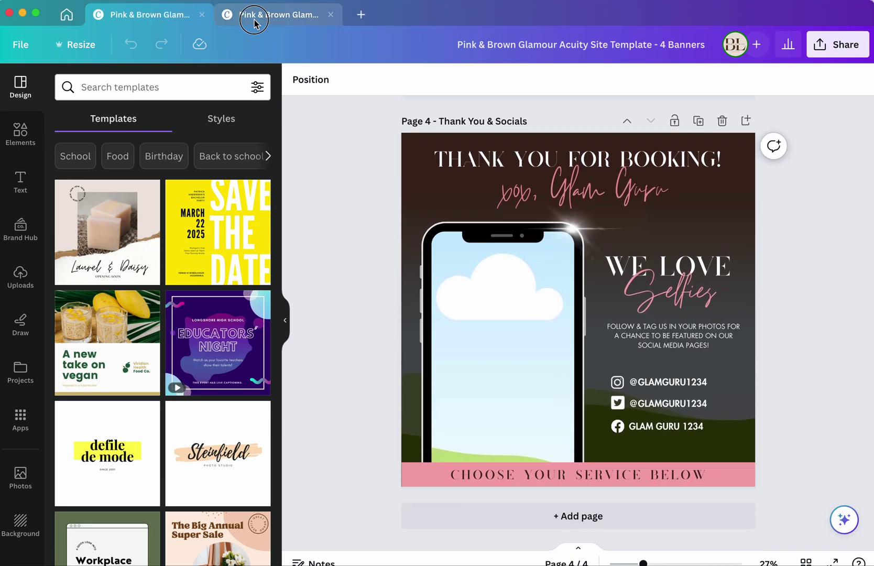
{"action": "scroll", "coordinate": [340, 320], "scroll_direction": "down", "scroll_amount": 8}
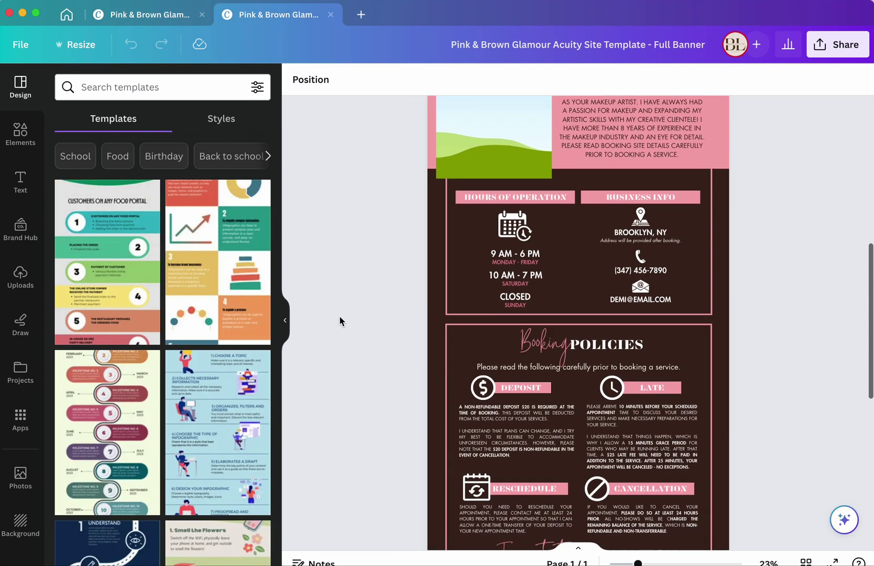
{"action": "scroll", "coordinate": [340, 321], "scroll_direction": "down", "scroll_amount": 3}
{"action": "scroll", "coordinate": [339, 321], "scroll_direction": "up", "scroll_amount": 12}
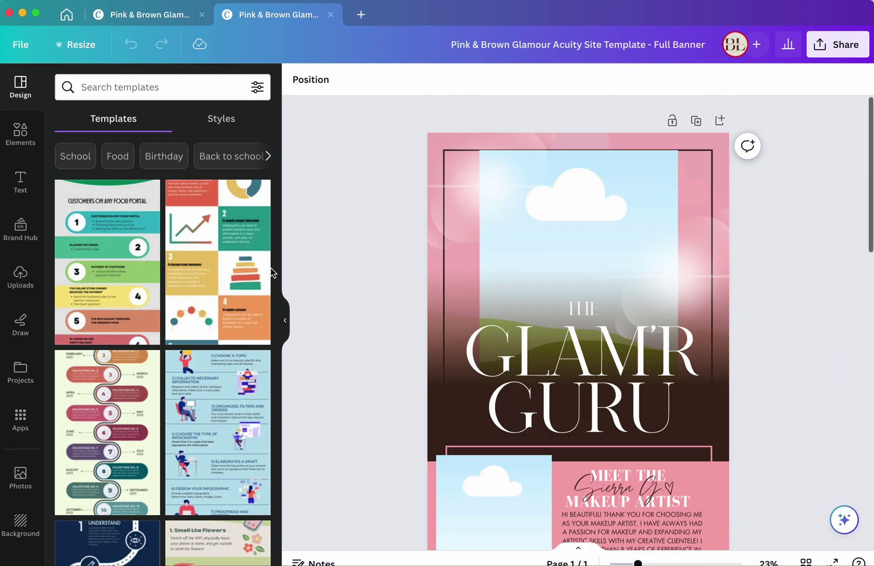
{"action": "left_click", "coordinate": [142, 16]}
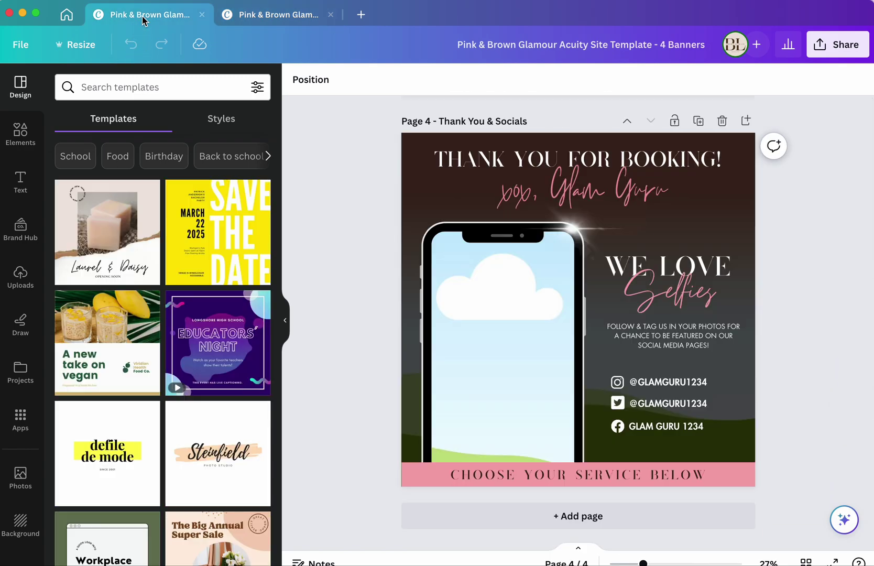
Review the 4 Banners design's intro and business hours, policies, and thank-you pages without the template browser in the way
{"action": "left_click", "coordinate": [285, 315]}
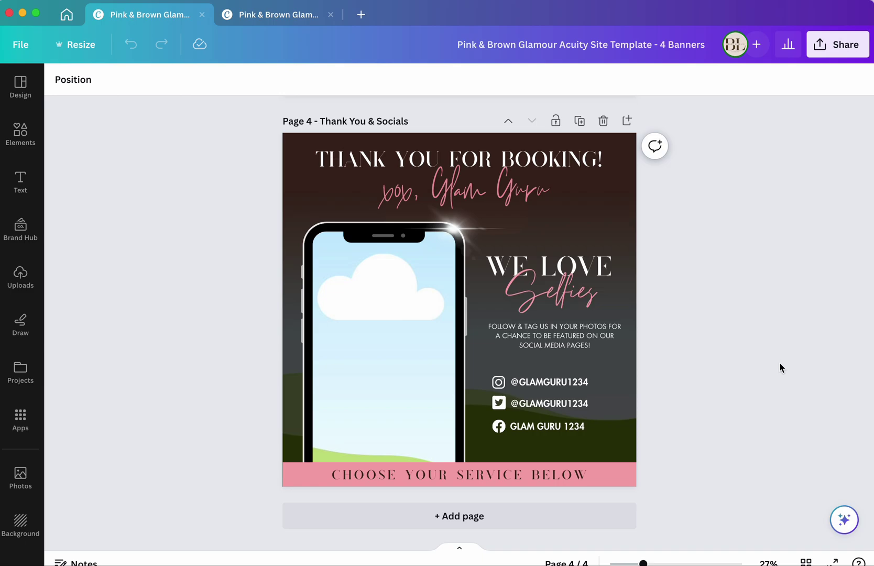
{"action": "scroll", "coordinate": [779, 362], "scroll_direction": "up", "scroll_amount": 10}
{"action": "scroll", "coordinate": [779, 363], "scroll_direction": "up", "scroll_amount": 7}
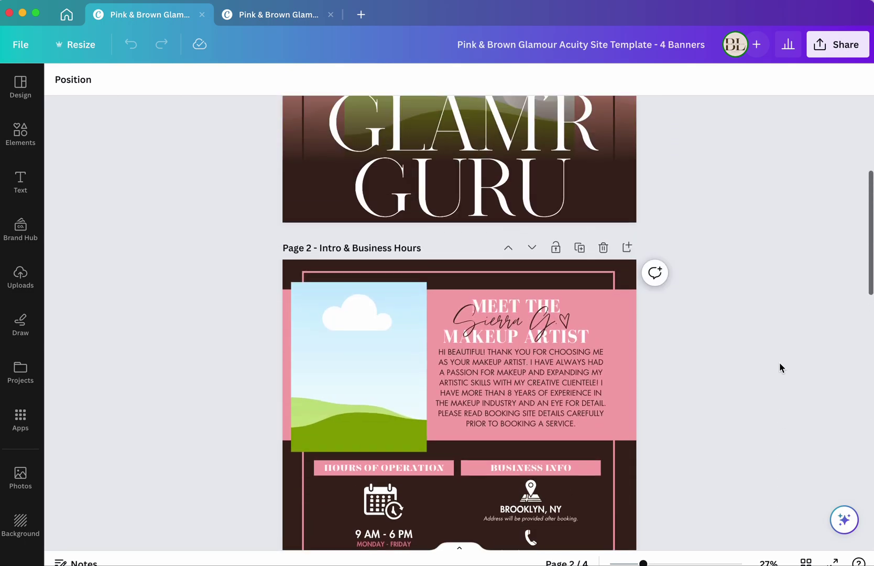
{"action": "scroll", "coordinate": [780, 362], "scroll_direction": "down", "scroll_amount": 3}
{"action": "scroll", "coordinate": [779, 362], "scroll_direction": "down", "scroll_amount": 4}
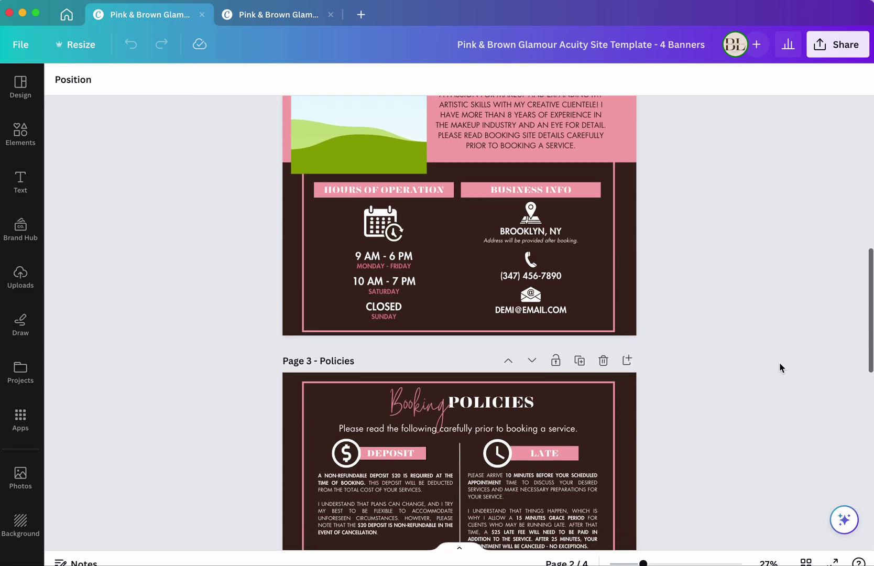
{"action": "scroll", "coordinate": [779, 362], "scroll_direction": "up", "scroll_amount": 1}
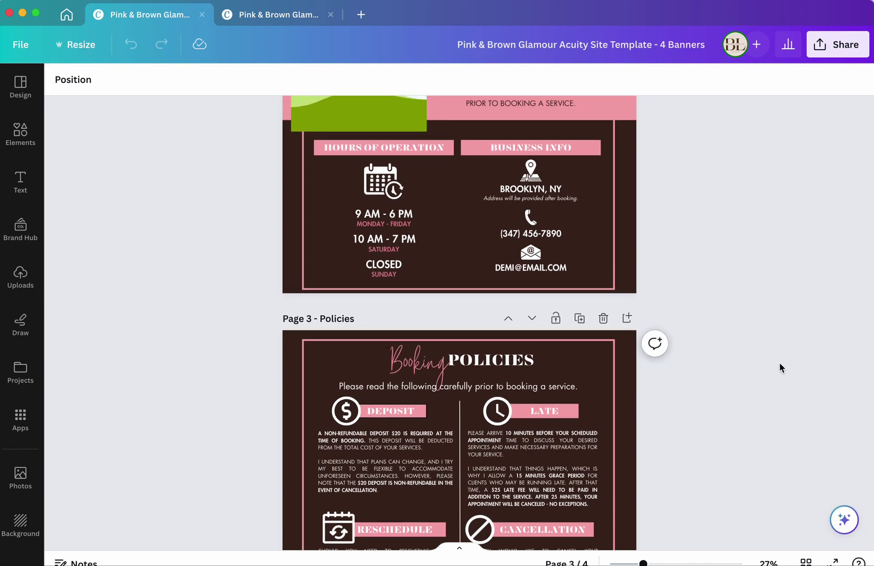
{"action": "scroll", "coordinate": [779, 367], "scroll_direction": "up", "scroll_amount": 1}
{"action": "scroll", "coordinate": [780, 367], "scroll_direction": "down", "scroll_amount": 4}
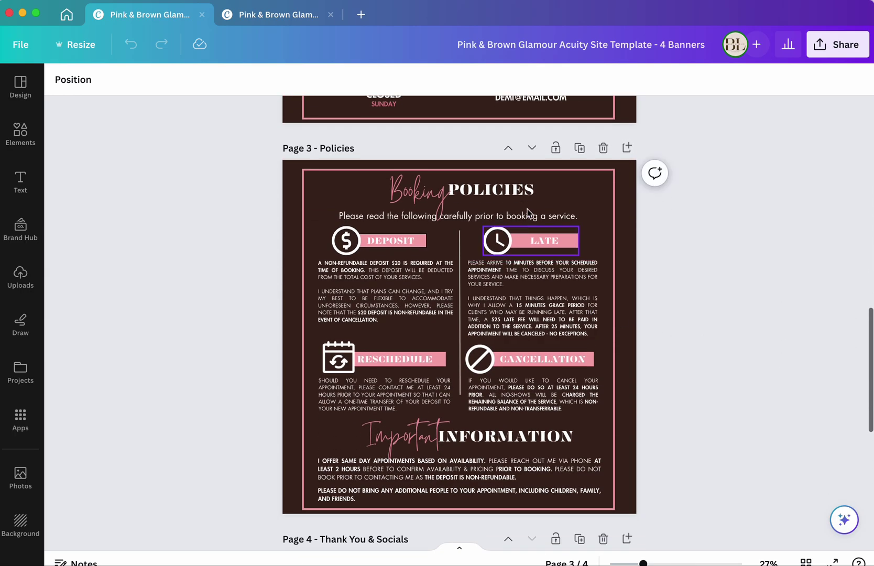
{"action": "scroll", "coordinate": [612, 229], "scroll_direction": "up", "scroll_amount": 4}
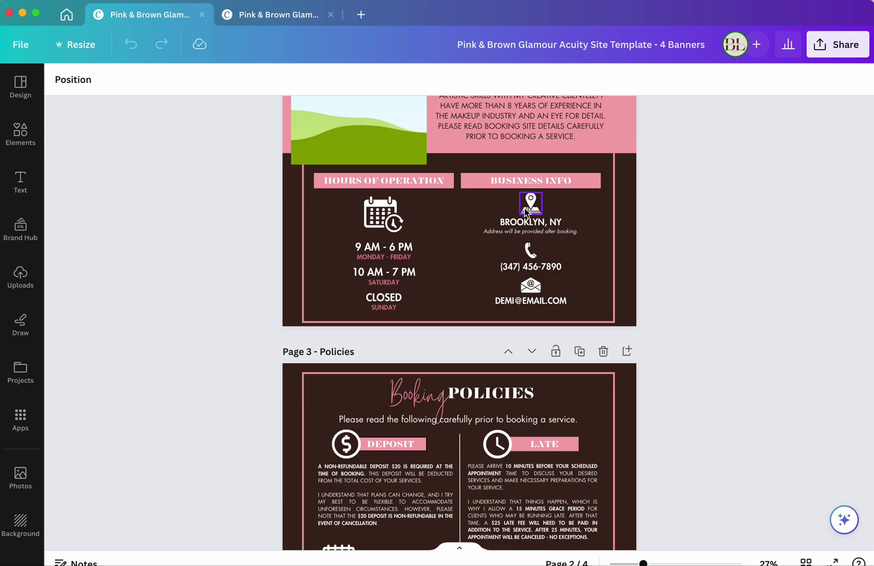
{"action": "scroll", "coordinate": [682, 319], "scroll_direction": "down", "scroll_amount": 5}
{"action": "scroll", "coordinate": [682, 319], "scroll_direction": "down", "scroll_amount": 3}
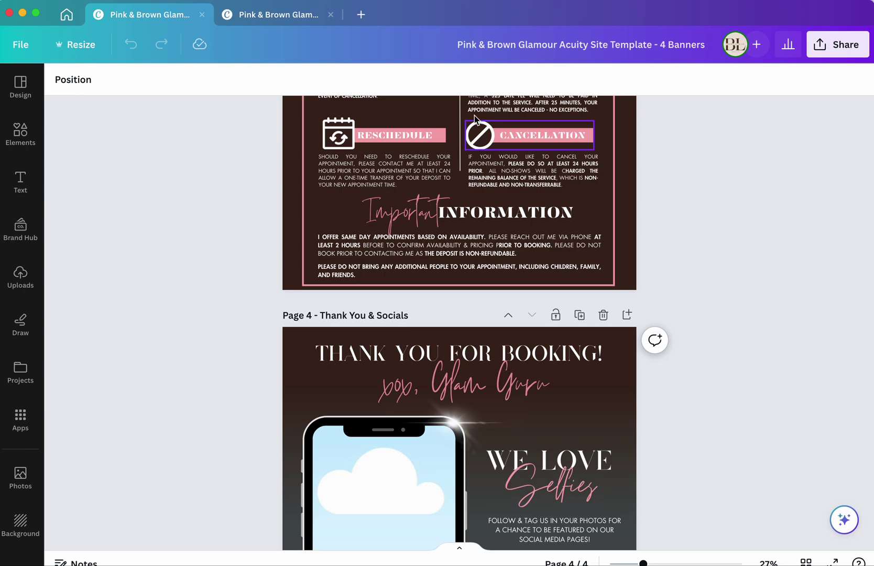
Examine the Full Banner design from its cover through the policies and thank-you sections
{"action": "left_click", "coordinate": [277, 19]}
{"action": "scroll", "coordinate": [805, 330], "scroll_direction": "down", "scroll_amount": 15}
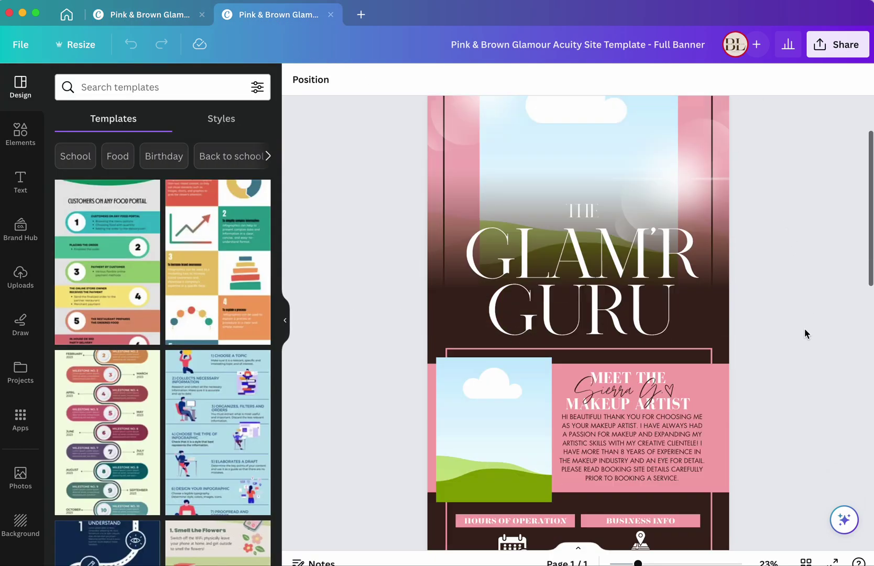
{"action": "scroll", "coordinate": [806, 330], "scroll_direction": "up", "scroll_amount": 12}
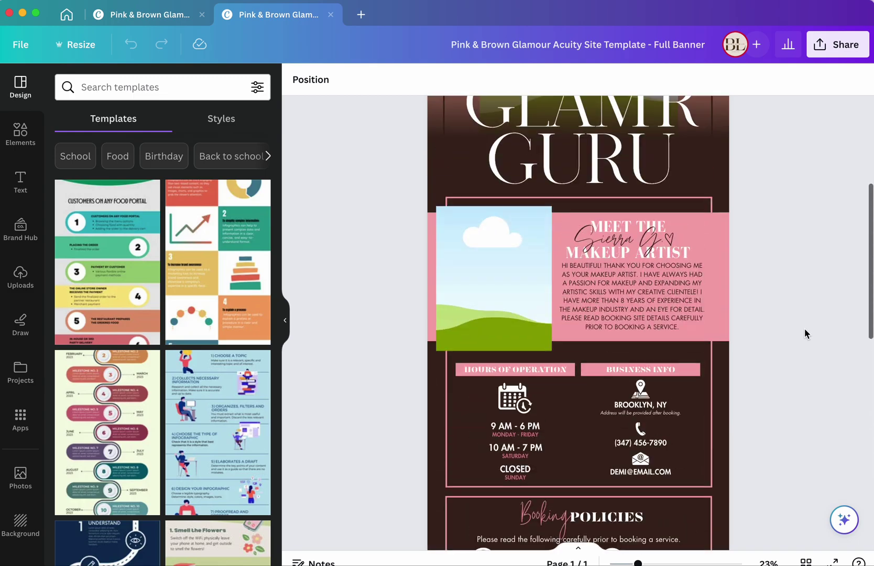
{"action": "scroll", "coordinate": [805, 329], "scroll_direction": "up", "scroll_amount": 3}
{"action": "scroll", "coordinate": [805, 329], "scroll_direction": "down", "scroll_amount": 10}
{"action": "scroll", "coordinate": [806, 329], "scroll_direction": "down", "scroll_amount": 5}
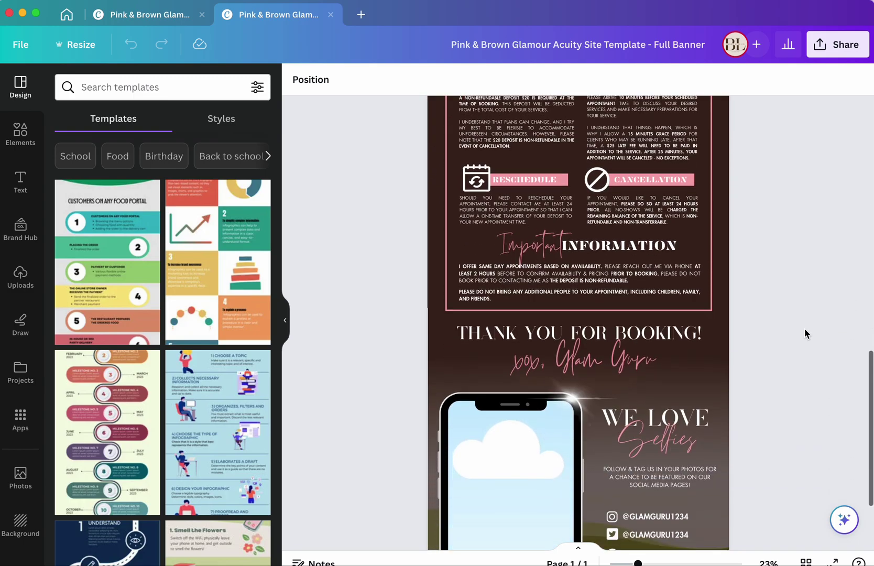
{"action": "scroll", "coordinate": [805, 330], "scroll_direction": "up", "scroll_amount": 14}
{"action": "scroll", "coordinate": [805, 328], "scroll_direction": "down", "scroll_amount": 8}
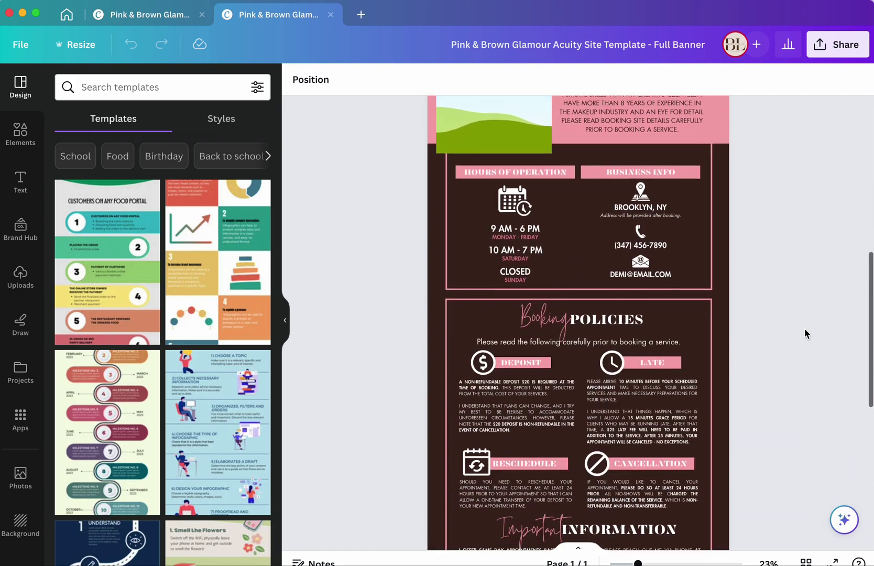
{"action": "left_click", "coordinate": [281, 321]}
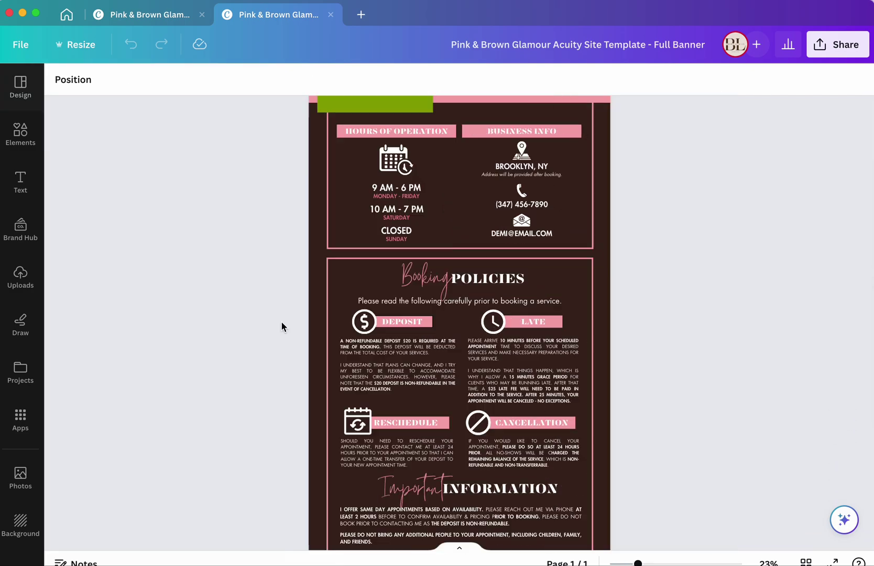
{"action": "scroll", "coordinate": [262, 262], "scroll_direction": "up", "scroll_amount": 8}
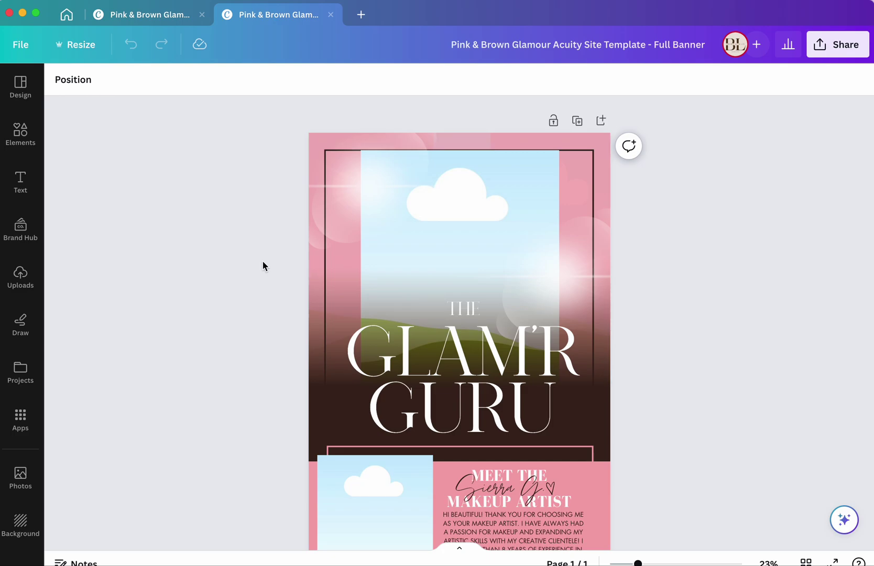
Add the uploaded portrait of the woman with long wavy hair on a pink background to the 4 Banners design's cover page
{"action": "left_click", "coordinate": [139, 16]}
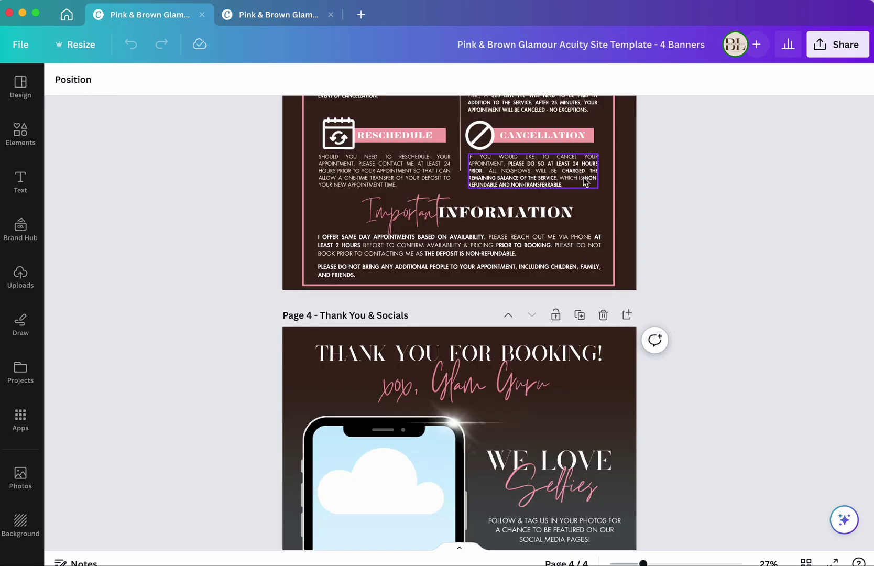
{"action": "scroll", "coordinate": [583, 177], "scroll_direction": "up", "scroll_amount": 15}
{"action": "scroll", "coordinate": [787, 251], "scroll_direction": "down", "scroll_amount": 2}
{"action": "scroll", "coordinate": [788, 251], "scroll_direction": "up", "scroll_amount": 2}
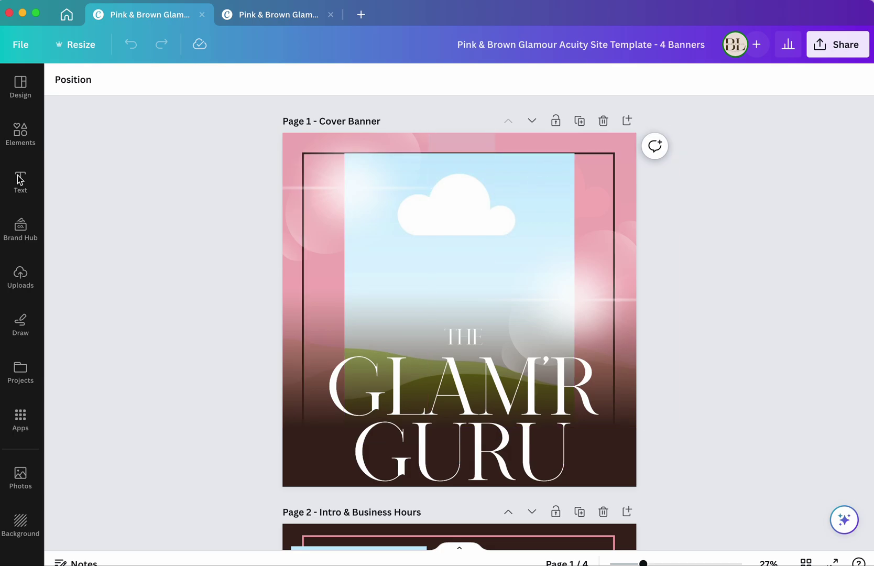
{"action": "left_click", "coordinate": [21, 287]}
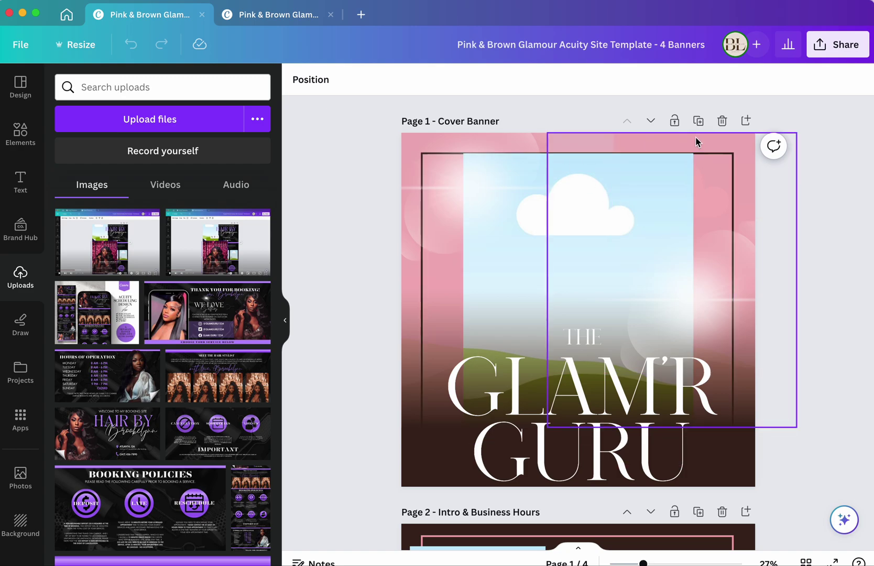
{"action": "scroll", "coordinate": [217, 424], "scroll_direction": "down", "scroll_amount": 15}
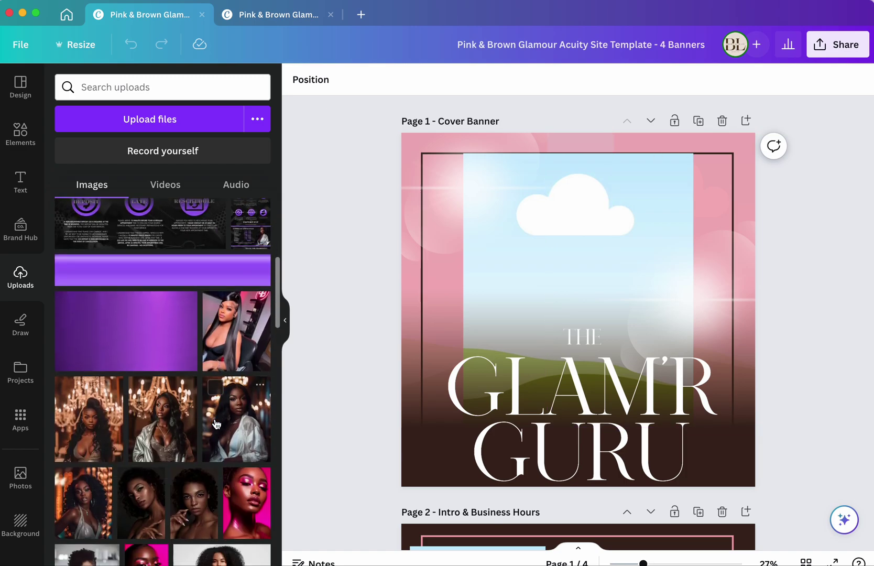
{"action": "scroll", "coordinate": [216, 424], "scroll_direction": "down", "scroll_amount": 15}
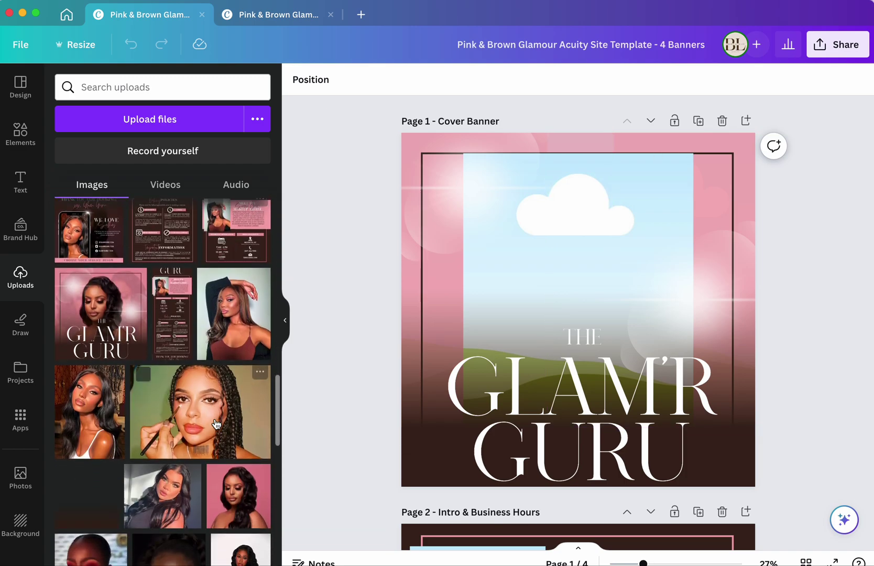
{"action": "left_click", "coordinate": [233, 385]}
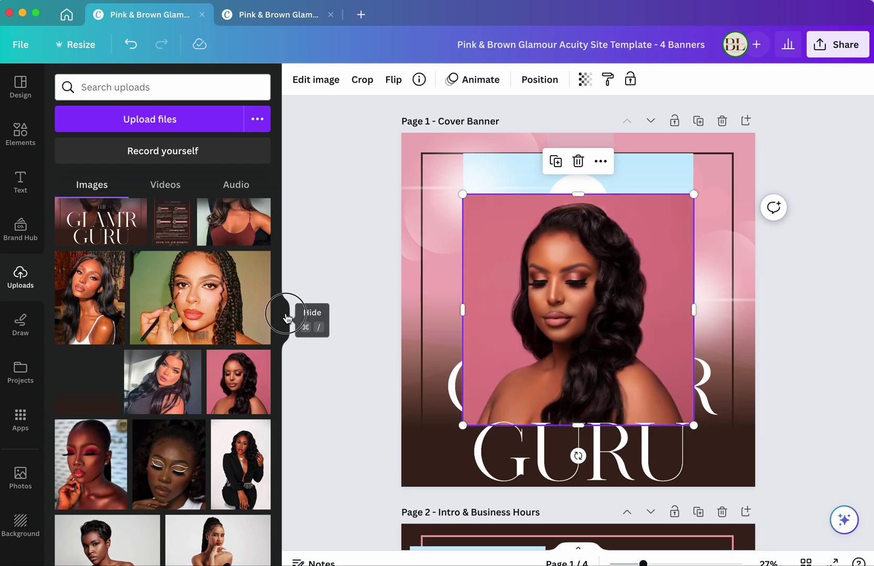
{"action": "left_click", "coordinate": [284, 320]}
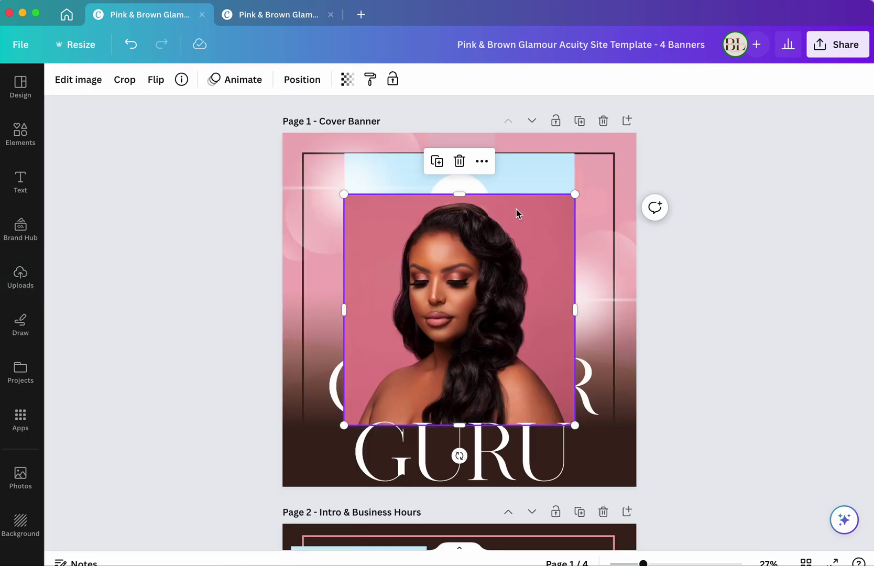
Move the left light flare and the dark gradient overlay lower on the cover, and reposition the portrait over the central photo frame
{"action": "left_click_drag", "start_coordinate": [406, 148], "coordinate": [374, 248]}
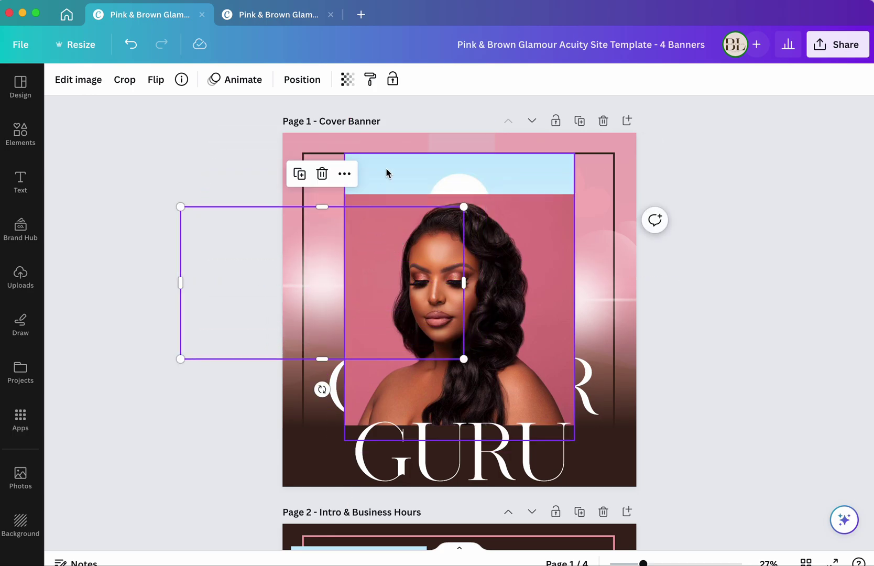
{"action": "left_click_drag", "start_coordinate": [505, 213], "coordinate": [510, 295]}
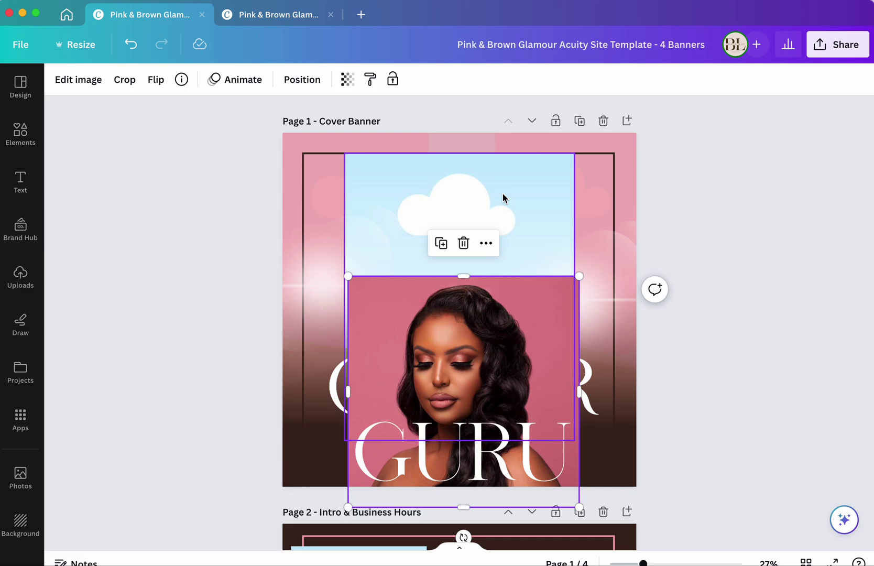
{"action": "left_click_drag", "start_coordinate": [525, 350], "coordinate": [551, 228]}
{"action": "left_click_drag", "start_coordinate": [473, 252], "coordinate": [467, 292]}
{"action": "left_click_drag", "start_coordinate": [327, 308], "coordinate": [319, 357]}
Place the portrait into the central photo frame on the cover banner
{"action": "left_click", "coordinate": [501, 221]}
{"action": "left_click_drag", "start_coordinate": [501, 220], "coordinate": [466, 184]}
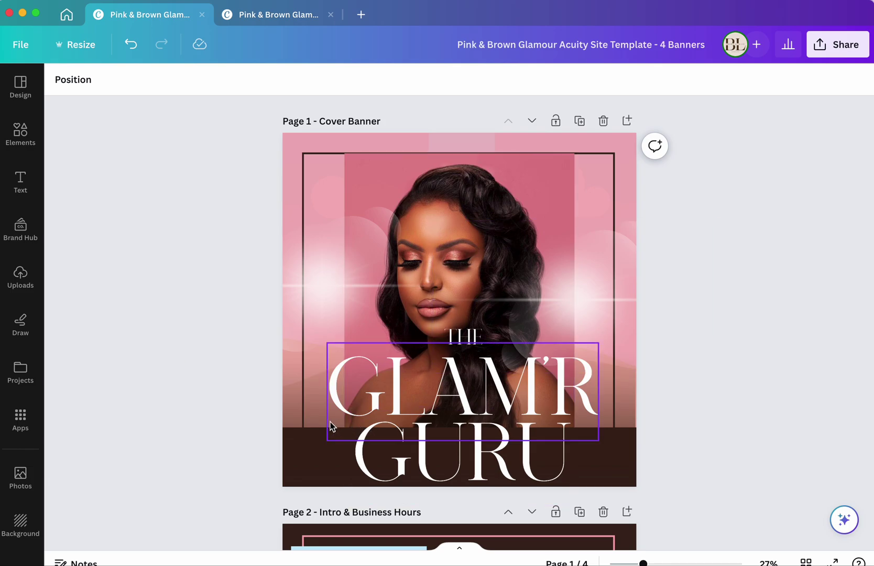
{"action": "left_click_drag", "start_coordinate": [306, 423], "coordinate": [305, 391]}
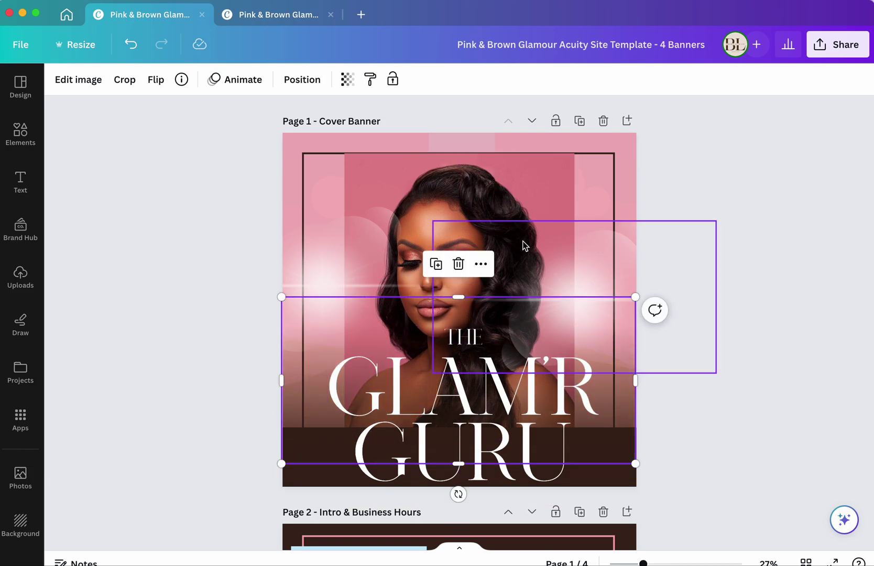
{"action": "left_click", "coordinate": [524, 187]}
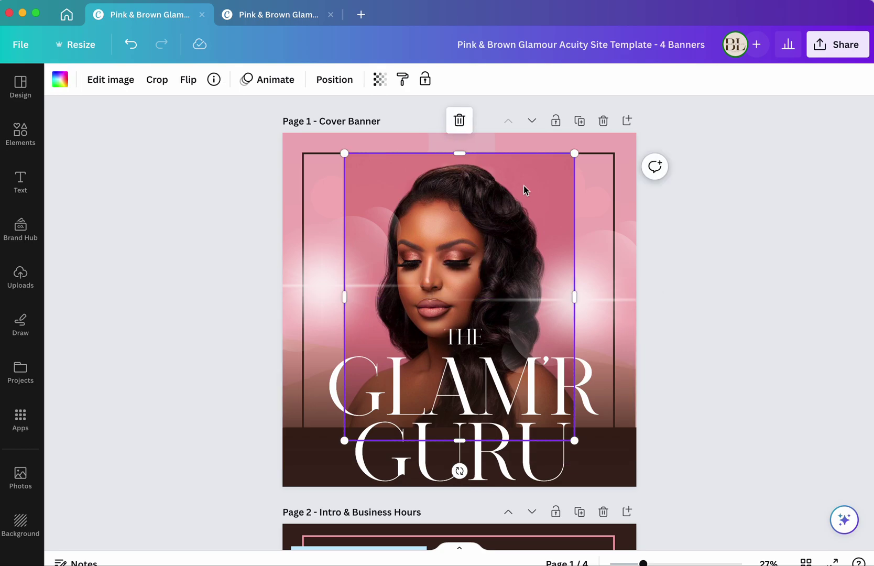
Undo placing the portrait in the cover's central photo frame and clear the selection
{"action": "key", "text": "super+z"}
{"action": "key", "text": "super+z"}
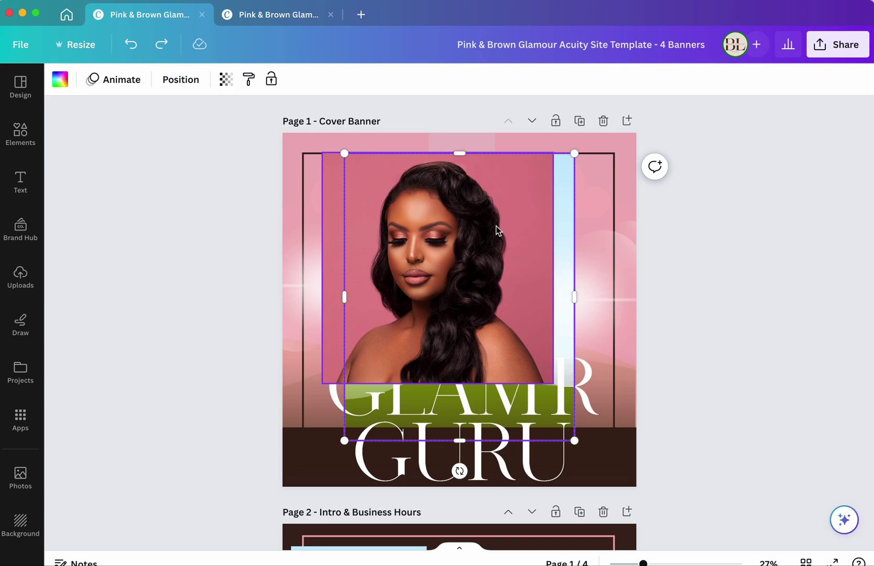
{"action": "left_click", "coordinate": [695, 258]}
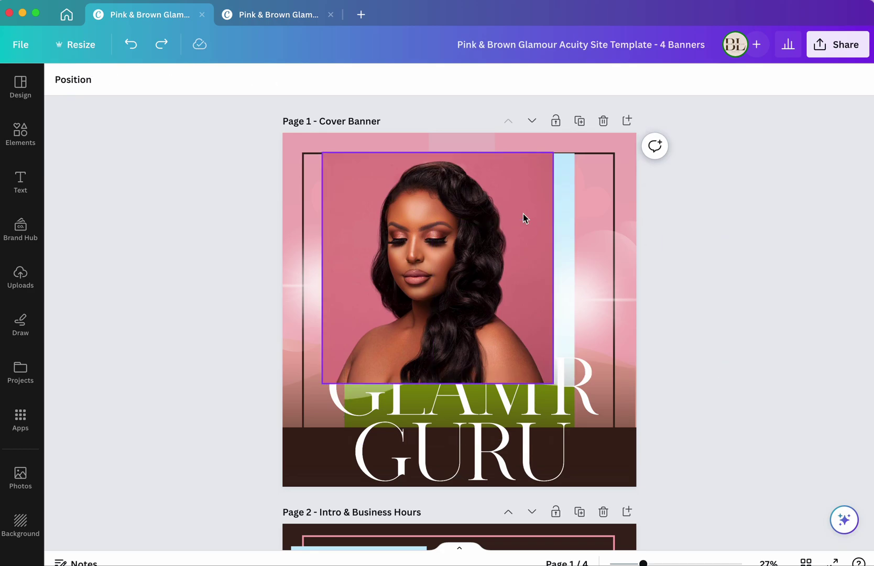
Place the portrait into the background image frame on the cover's right side and select that frame
{"action": "left_click", "coordinate": [418, 234]}
{"action": "left_click_drag", "start_coordinate": [430, 234], "coordinate": [602, 145]}
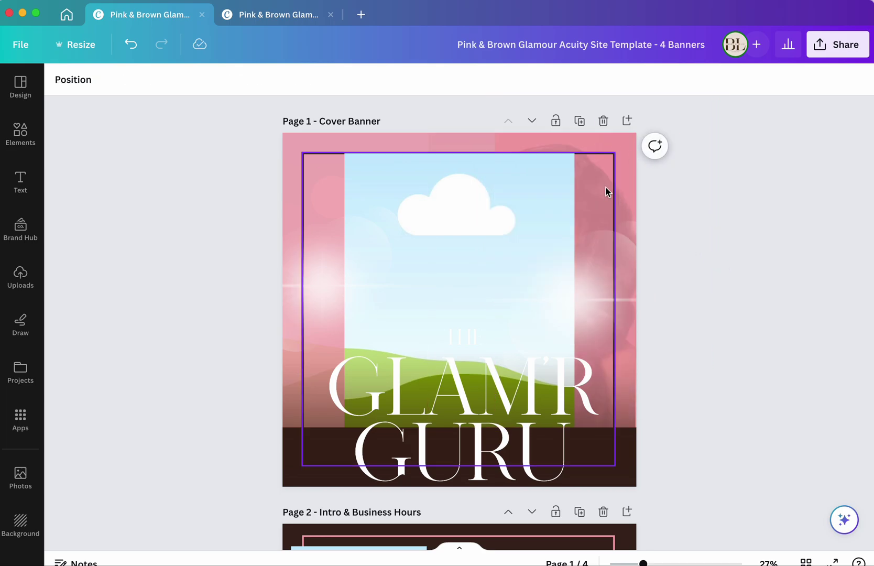
{"action": "left_click", "coordinate": [596, 145]}
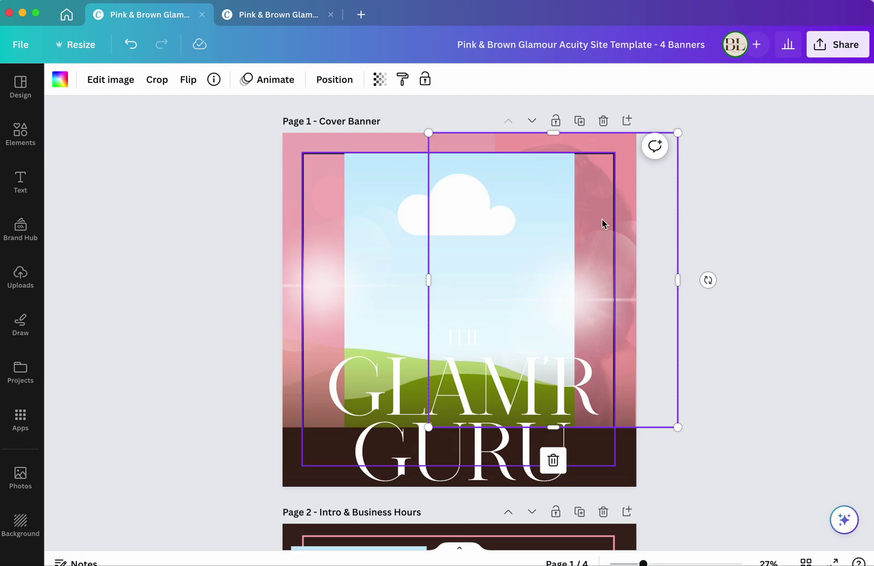
Remove the background from the portrait in the frame on the cover's right side and apply the result
{"action": "left_click", "coordinate": [119, 82]}
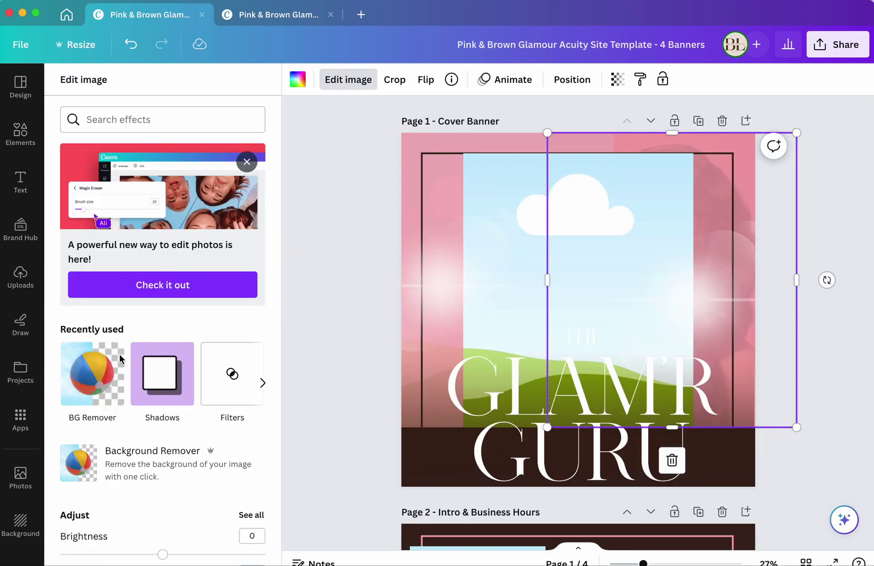
{"action": "left_click", "coordinate": [106, 381]}
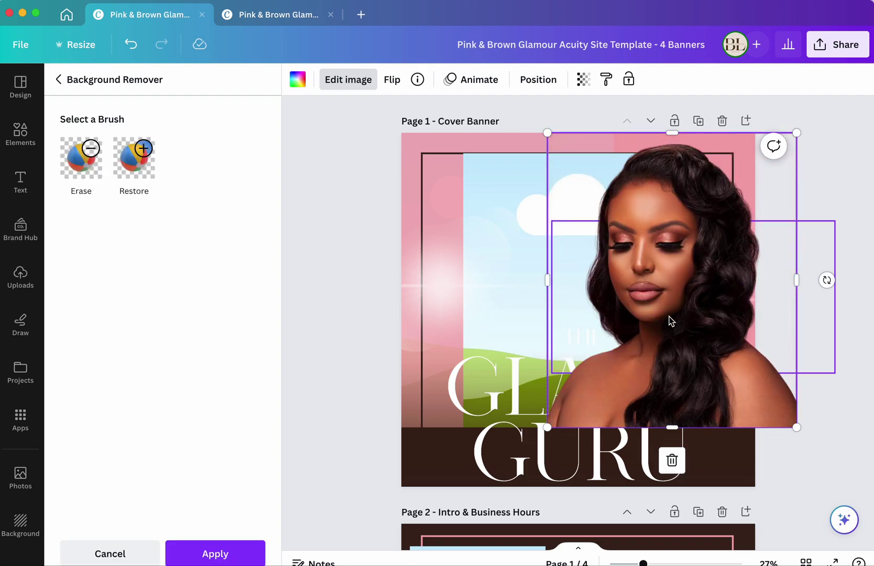
{"action": "left_click", "coordinate": [224, 559]}
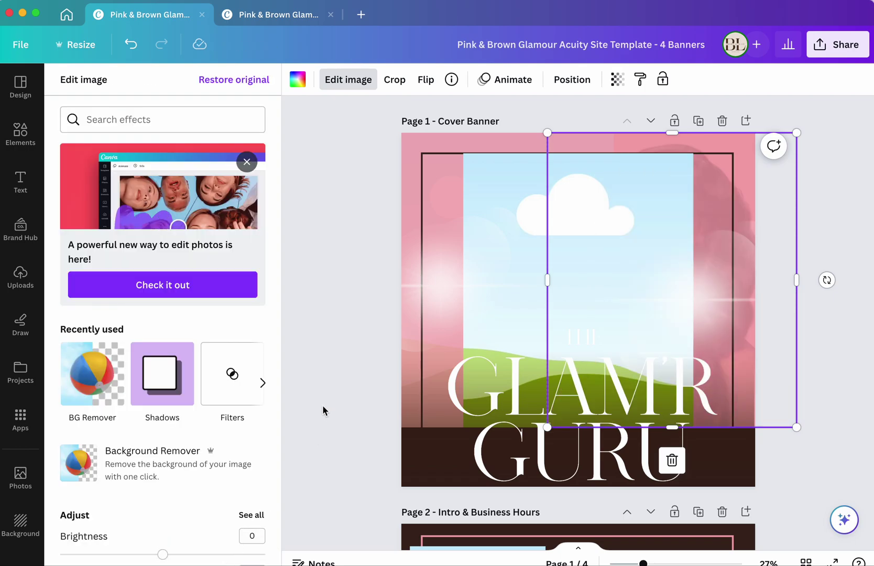
{"action": "left_click", "coordinate": [323, 404]}
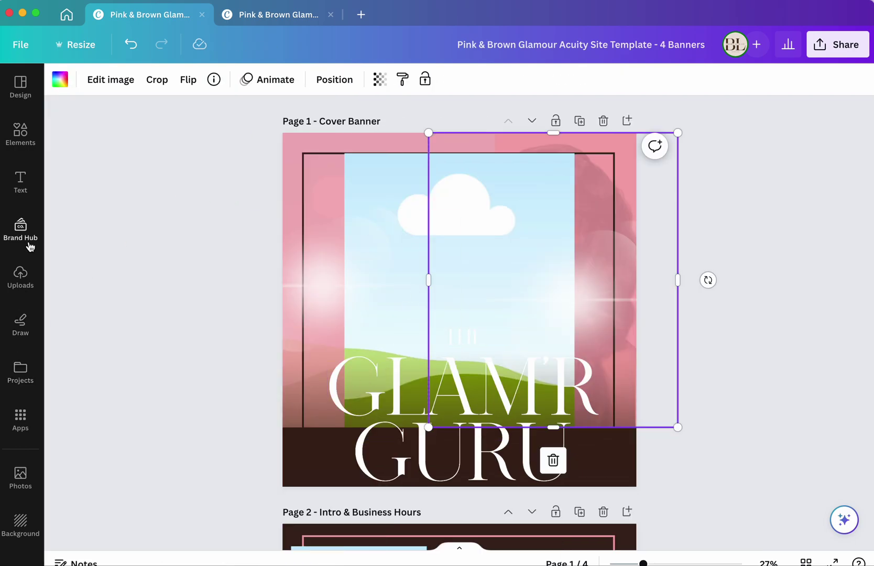
Add another copy of the uploaded pink-background portrait to the cover and shift it clear of the left light flare
{"action": "left_click", "coordinate": [23, 275]}
{"action": "left_click", "coordinate": [237, 391]}
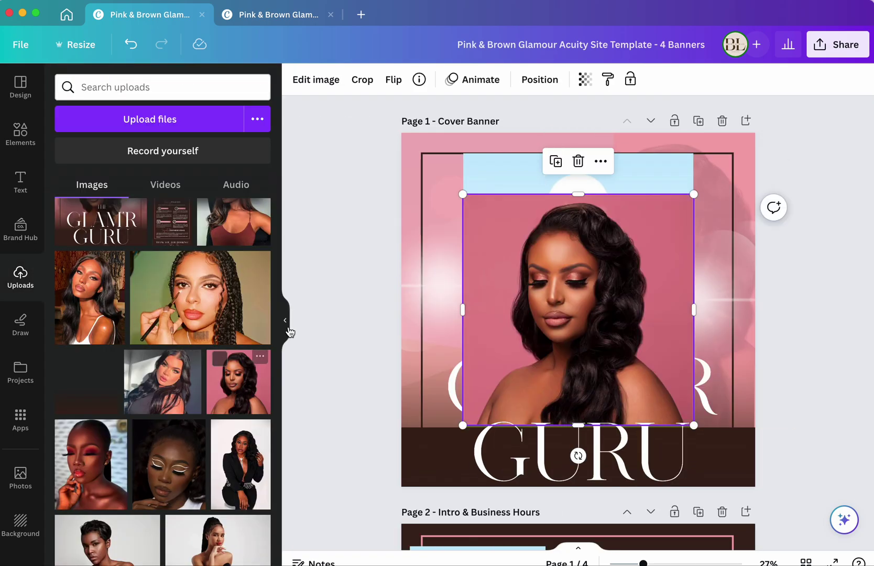
{"action": "left_click", "coordinate": [286, 320]}
{"action": "left_click_drag", "start_coordinate": [461, 259], "coordinate": [490, 244]}
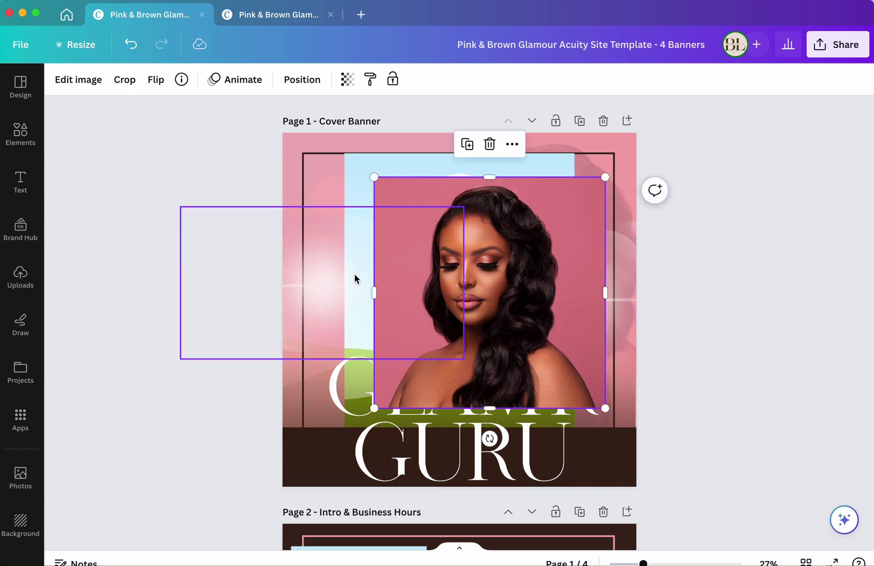
Move the left light flare slightly lower and place the portrait into the background image frame on the cover's left side
{"action": "left_click", "coordinate": [331, 285]}
{"action": "left_click", "coordinate": [325, 287]}
{"action": "left_click_drag", "start_coordinate": [325, 205], "coordinate": [330, 314]}
{"action": "left_click", "coordinate": [511, 250]}
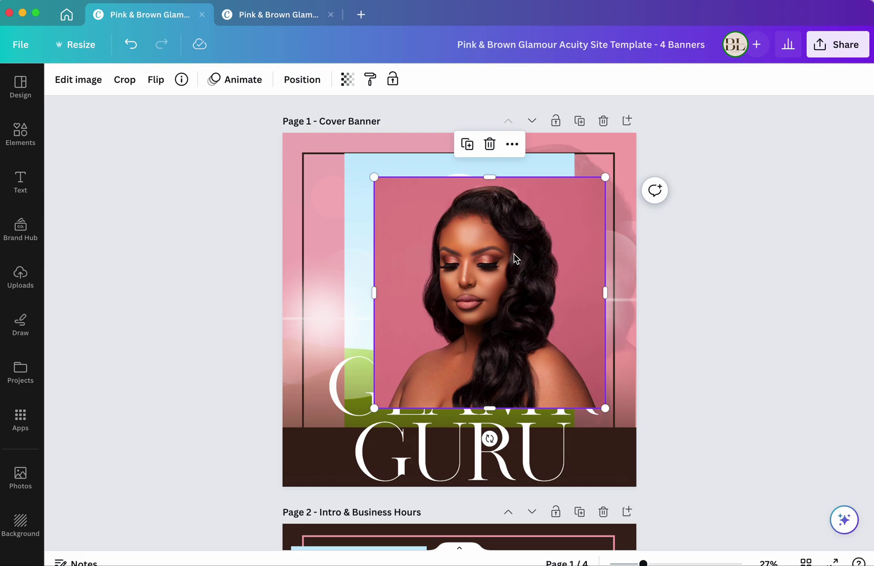
{"action": "left_click_drag", "start_coordinate": [511, 256], "coordinate": [293, 161]}
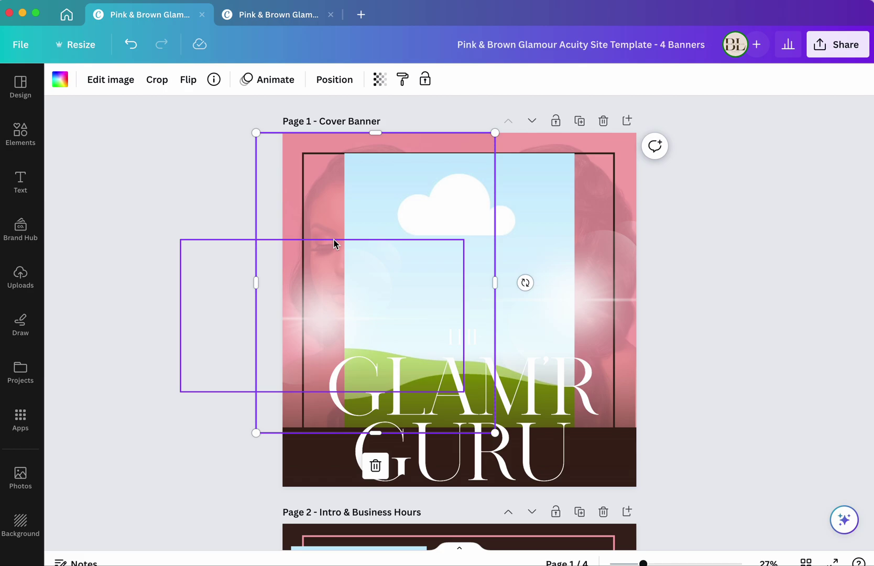
Flip the portrait in the cover's left background frame horizontally so it mirrors the right one
{"action": "left_click", "coordinate": [392, 206]}
{"action": "left_click", "coordinate": [320, 149]}
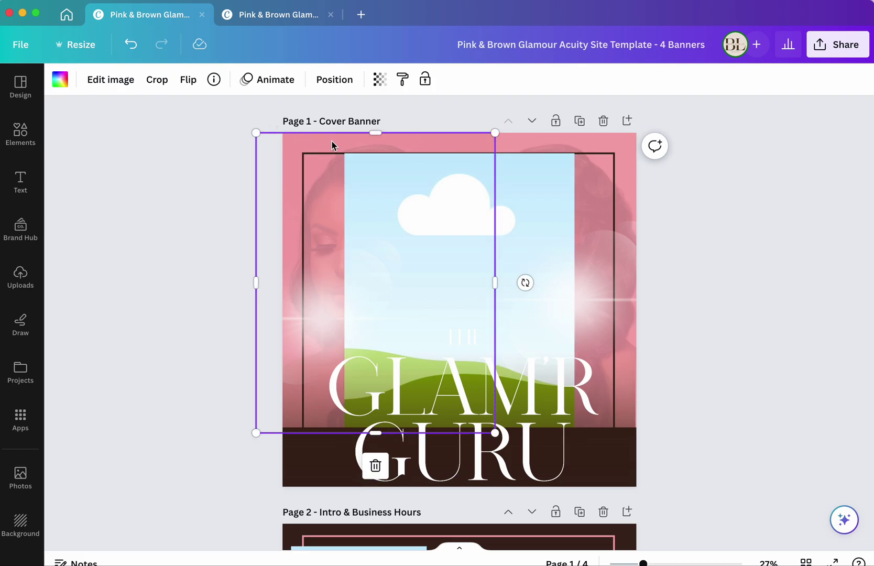
{"action": "left_click", "coordinate": [195, 91]}
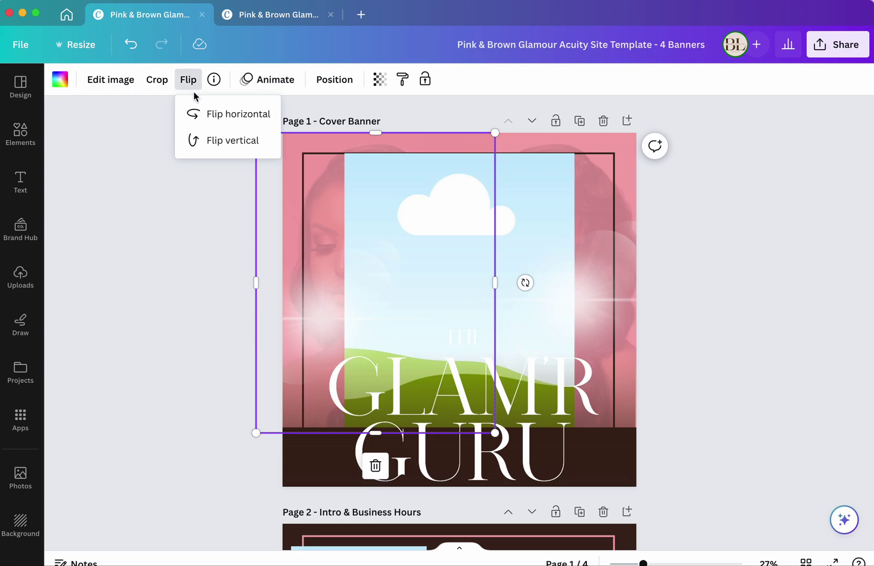
{"action": "left_click", "coordinate": [236, 120]}
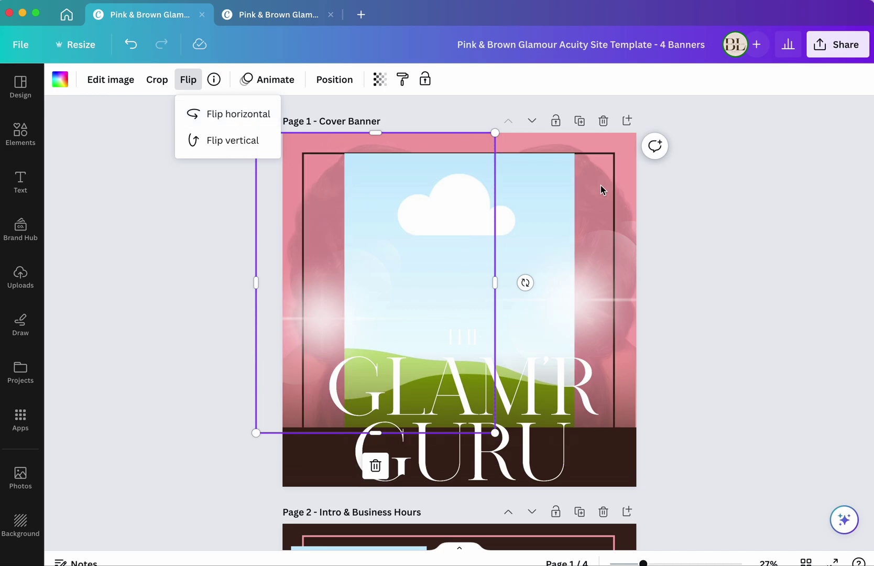
{"action": "left_click", "coordinate": [380, 145]}
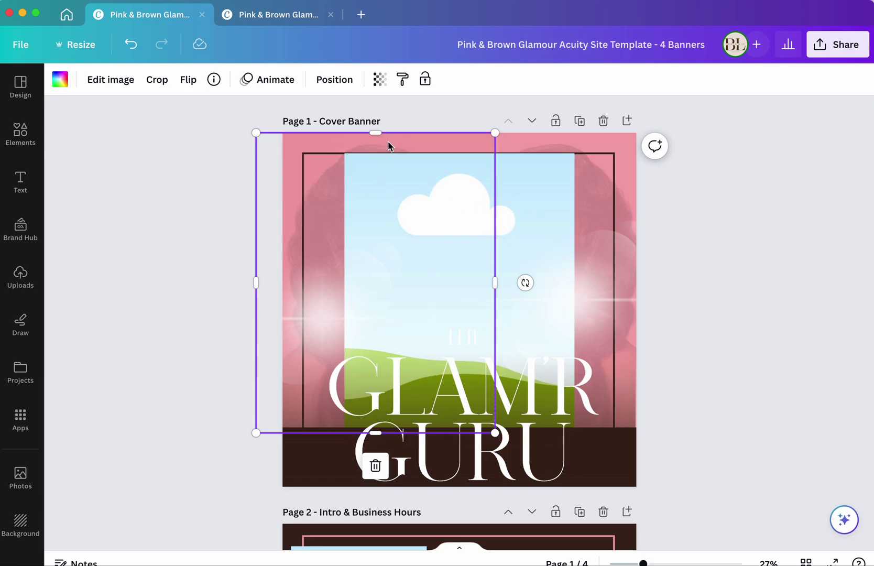
Remove the background from the portrait in the cover's left background frame and apply the result
{"action": "left_click", "coordinate": [116, 90]}
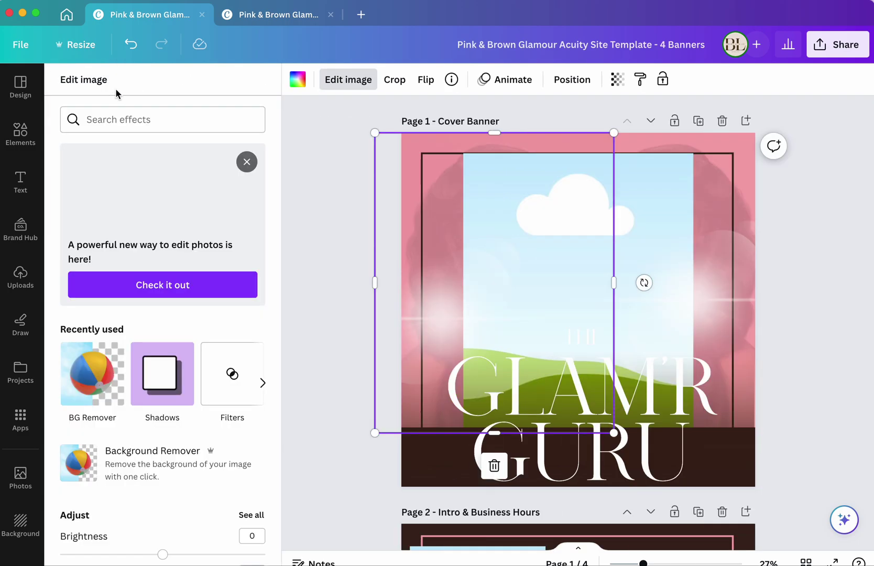
{"action": "left_click", "coordinate": [91, 384]}
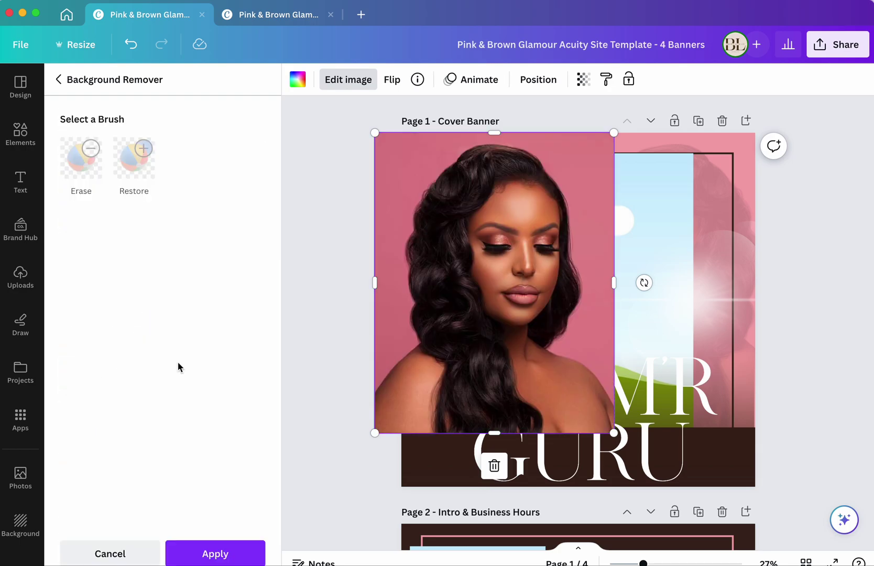
{"action": "left_click", "coordinate": [227, 556]}
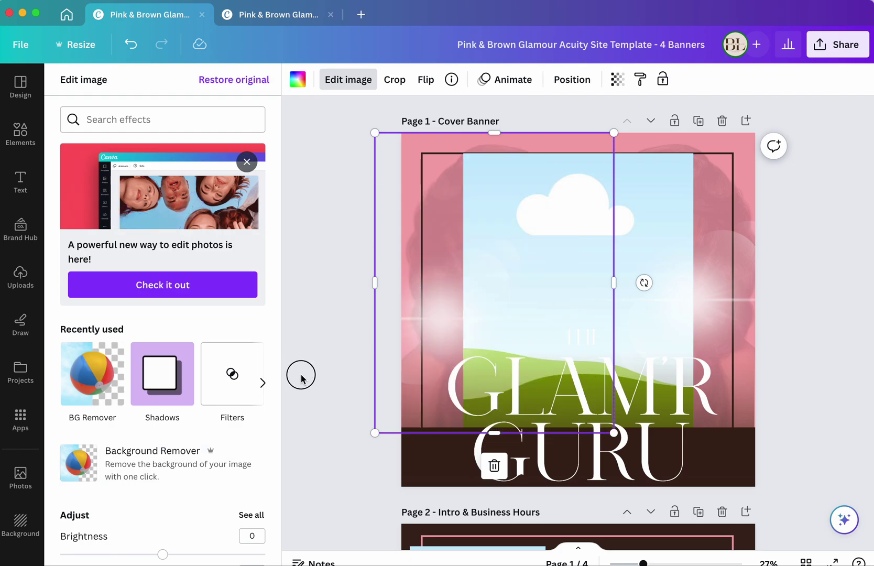
{"action": "left_click", "coordinate": [301, 374]}
Add the uploaded pink-background portrait again and place it into the cover's central photo frame
{"action": "left_click", "coordinate": [501, 159]}
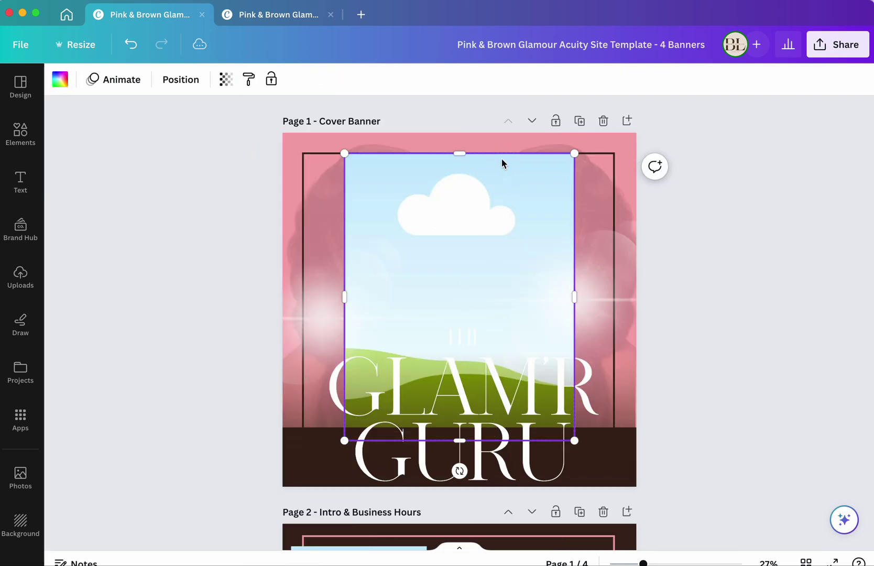
{"action": "left_click", "coordinate": [21, 278]}
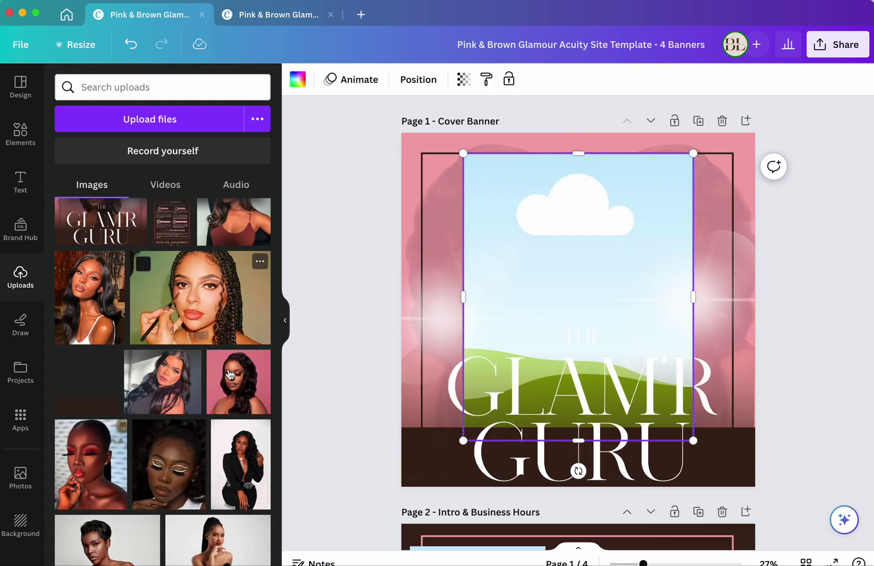
{"action": "left_click", "coordinate": [216, 411]}
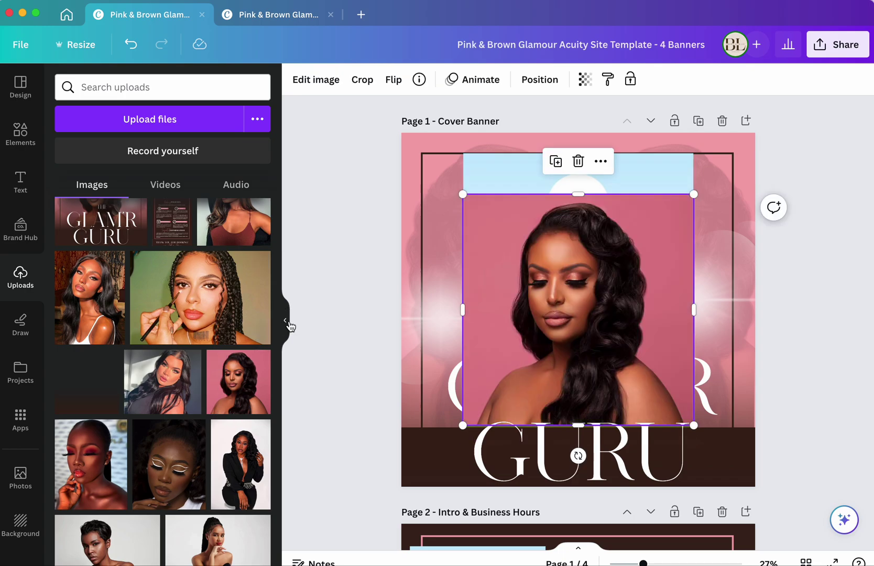
{"action": "left_click", "coordinate": [285, 321]}
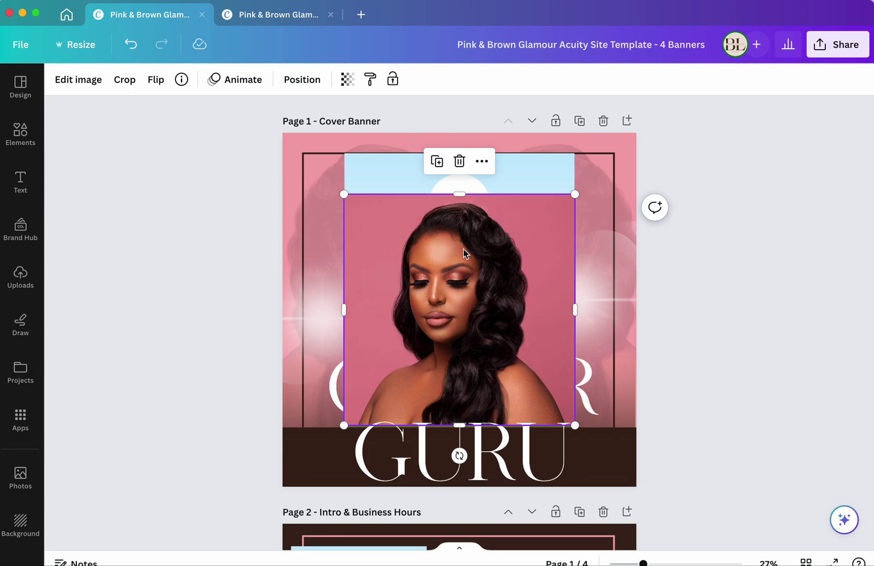
{"action": "left_click_drag", "start_coordinate": [454, 254], "coordinate": [454, 206]}
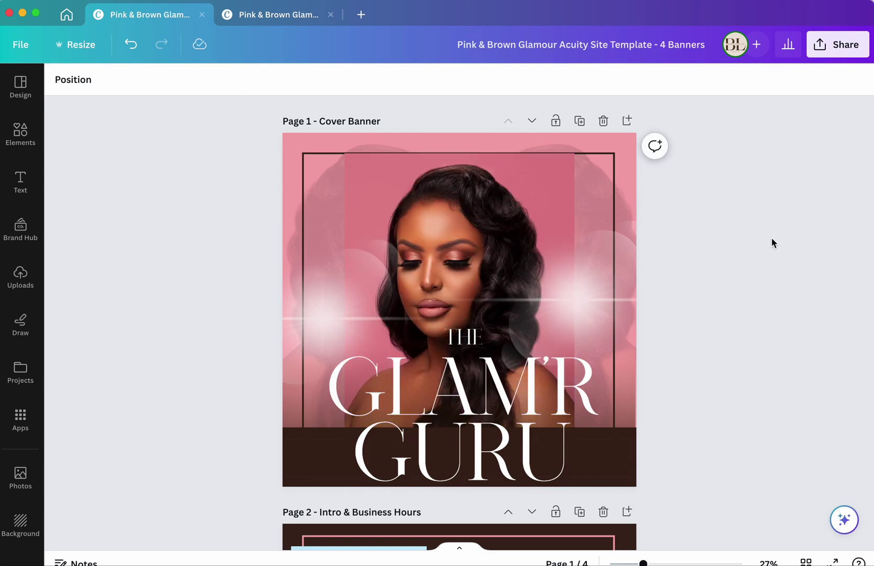
Remove the background from the portrait in the cover's central photo frame and apply the result
{"action": "left_click", "coordinate": [427, 210]}
{"action": "left_click", "coordinate": [116, 80]}
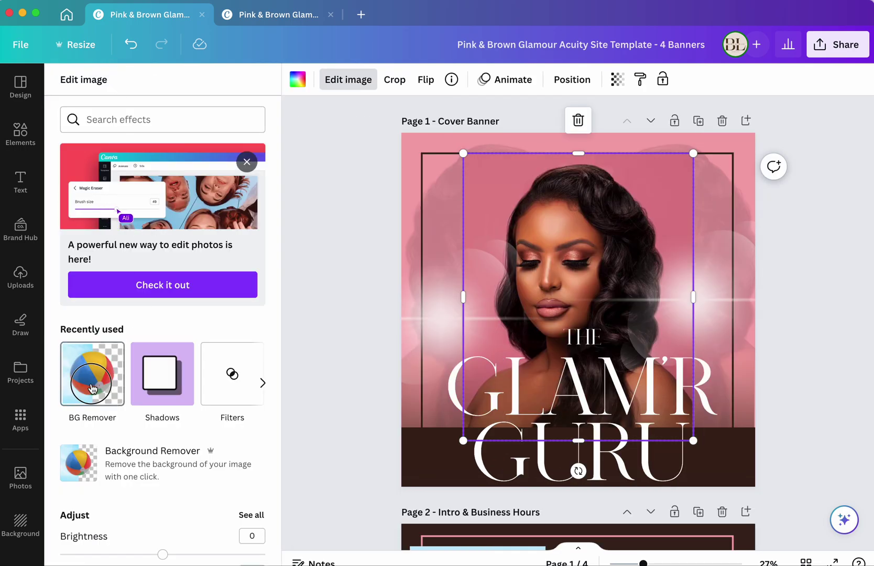
{"action": "left_click", "coordinate": [92, 388]}
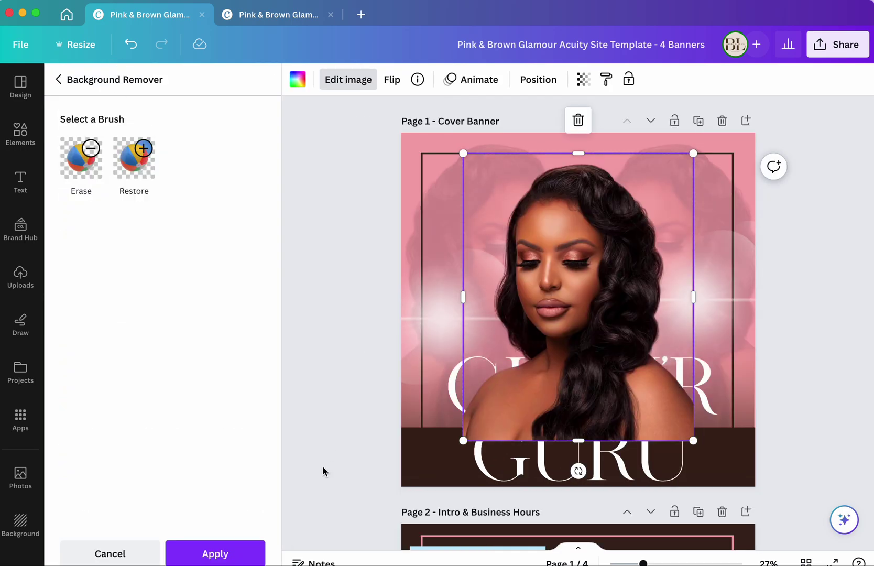
{"action": "left_click", "coordinate": [234, 554]}
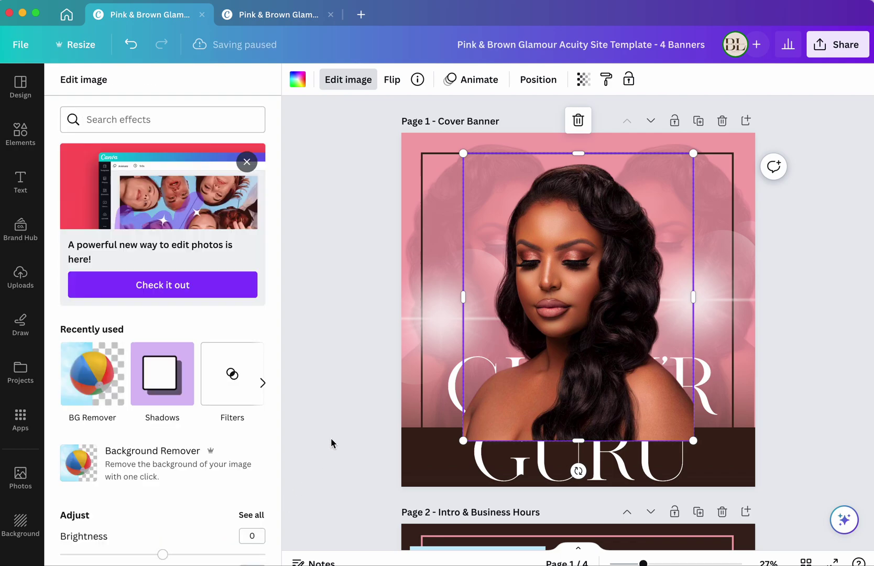
{"action": "left_click", "coordinate": [330, 444]}
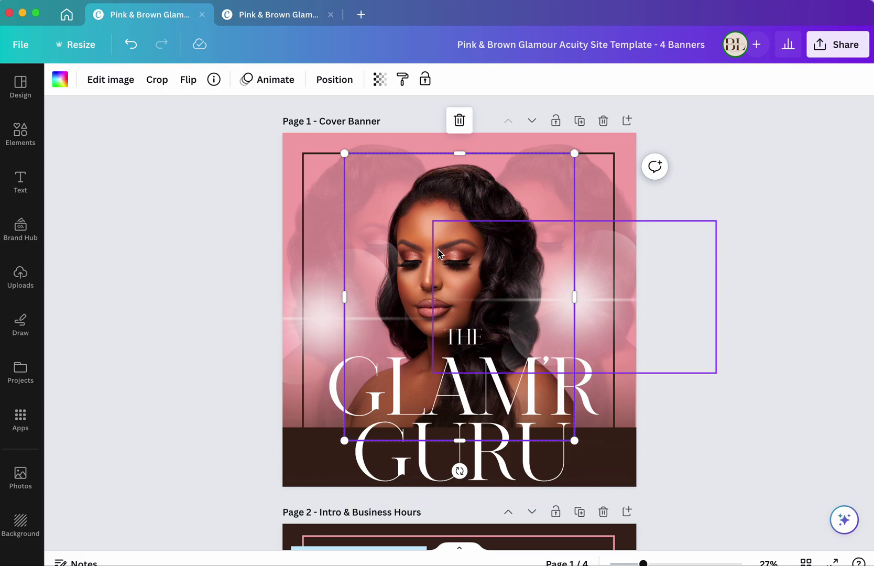
Move the left light flare up to the cover's upper-left corner, try the cover without it, and undo the deletion
{"action": "left_click", "coordinate": [322, 315]}
{"action": "left_click_drag", "start_coordinate": [319, 314], "coordinate": [341, 178]}
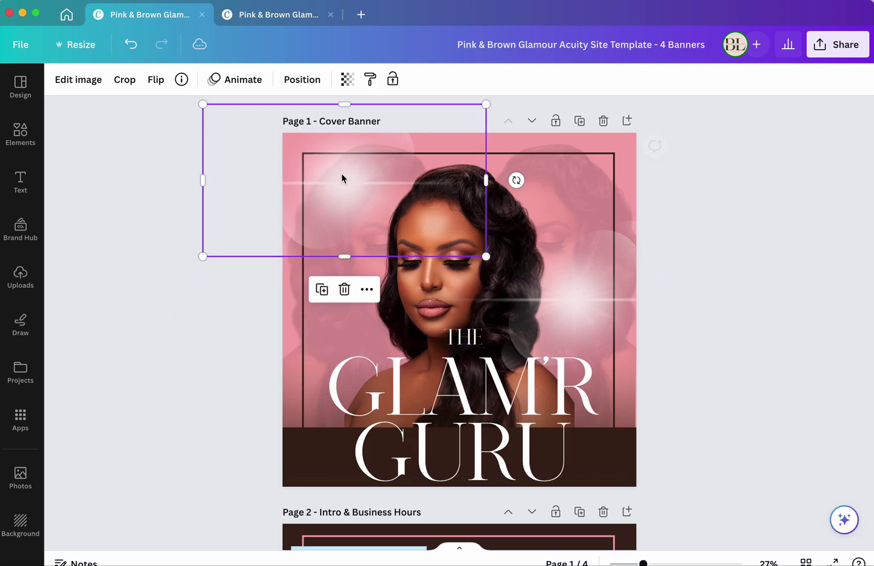
{"action": "key", "text": "Delete"}
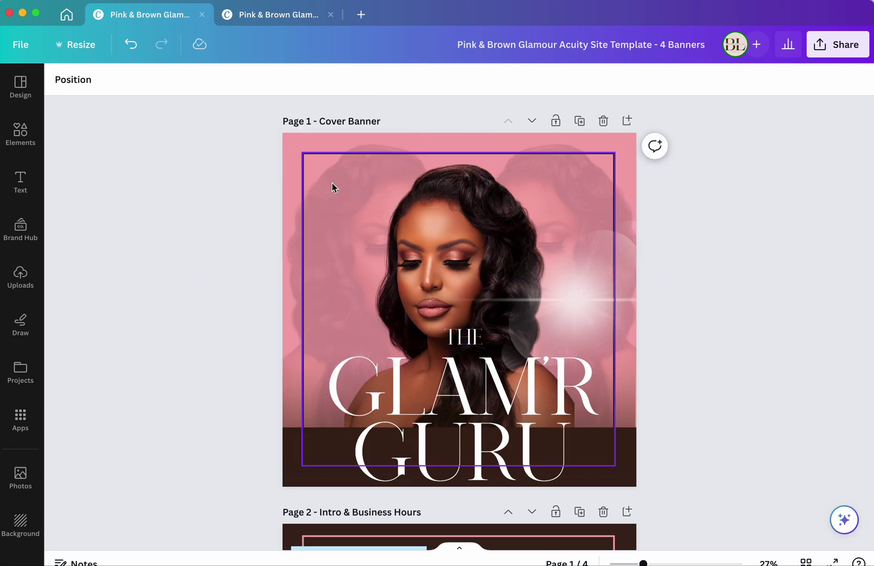
{"action": "key", "text": "super+z"}
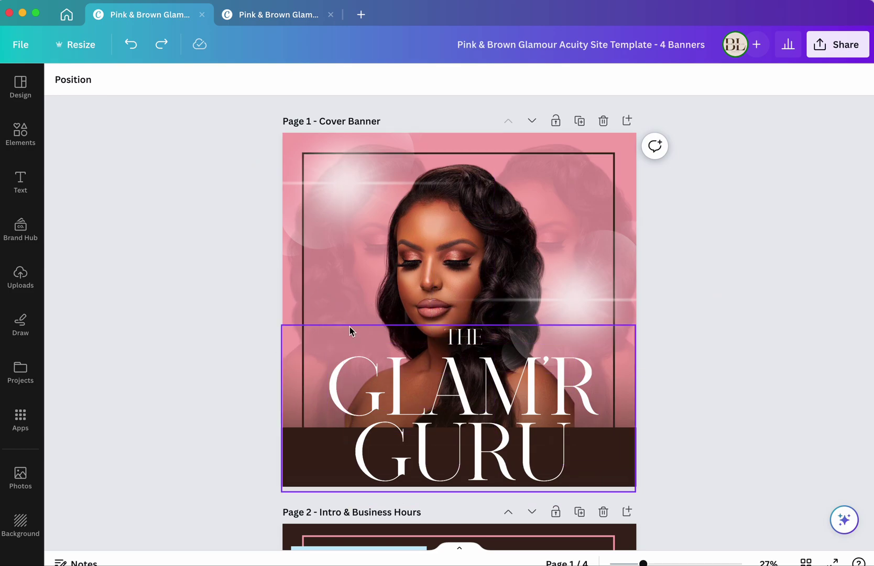
Move the dark gradient overlay up until its lower edge meets the brown band of the cover
{"action": "left_click", "coordinate": [305, 380]}
{"action": "left_click_drag", "start_coordinate": [303, 378], "coordinate": [306, 317]}
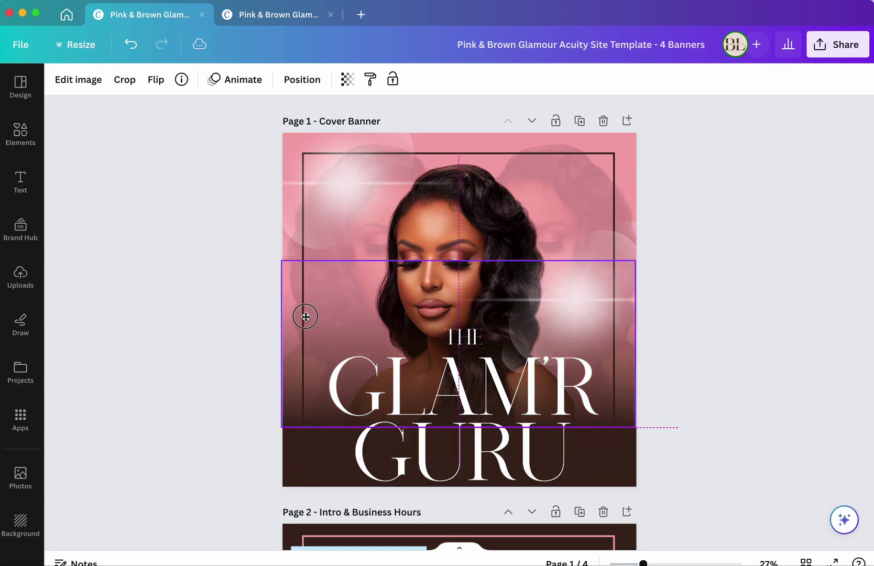
{"action": "left_click", "coordinate": [693, 398]}
Nudge the dark gradient overlay slightly down so it lines up exactly with the cover's side edges
{"action": "scroll", "coordinate": [630, 371], "scroll_direction": "up", "scroll_amount": 5}
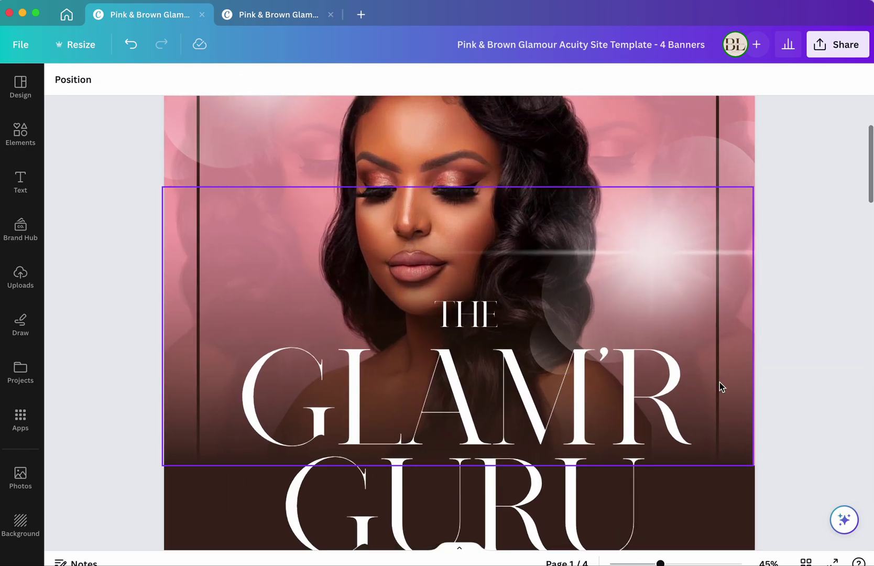
{"action": "left_click", "coordinate": [732, 375]}
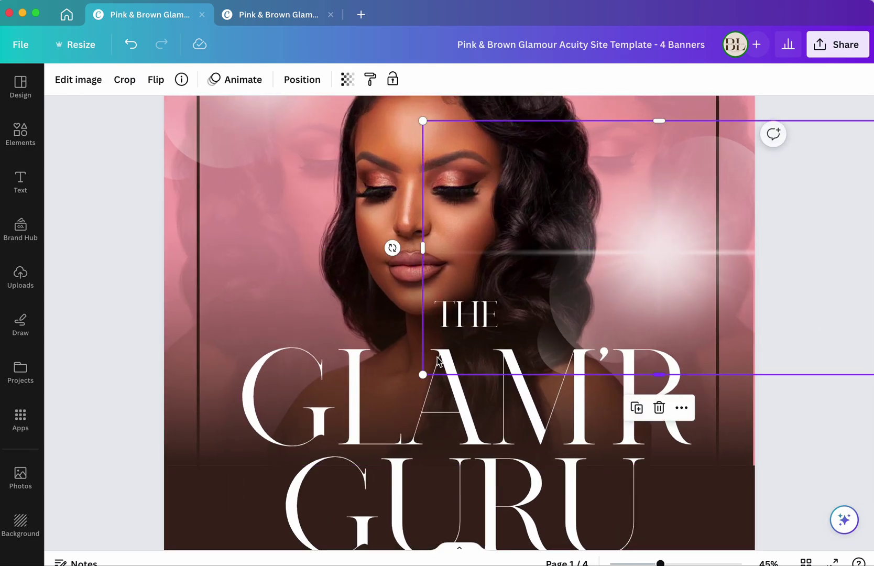
{"action": "left_click", "coordinate": [204, 341]}
{"action": "left_click_drag", "start_coordinate": [207, 340], "coordinate": [205, 342]}
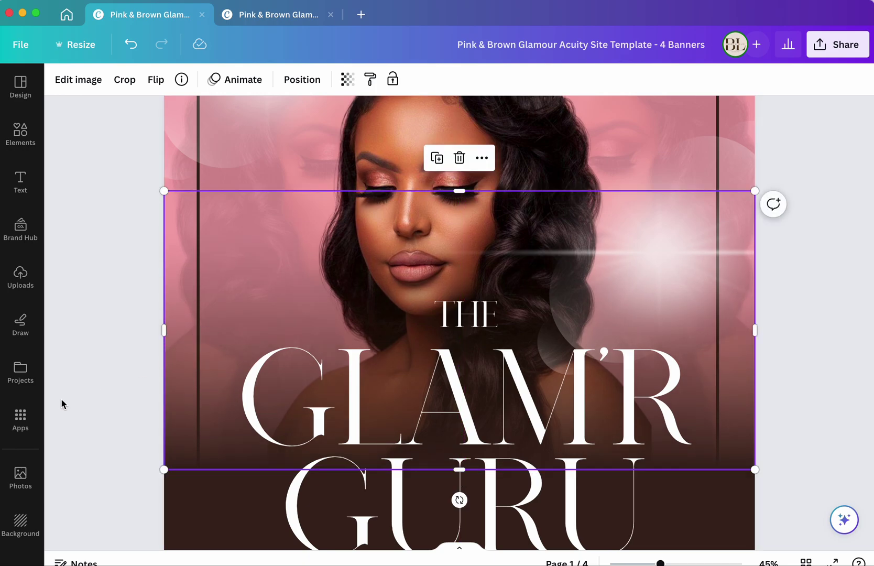
{"action": "left_click", "coordinate": [86, 405]}
{"action": "scroll", "coordinate": [86, 404], "scroll_direction": "down", "scroll_amount": 6}
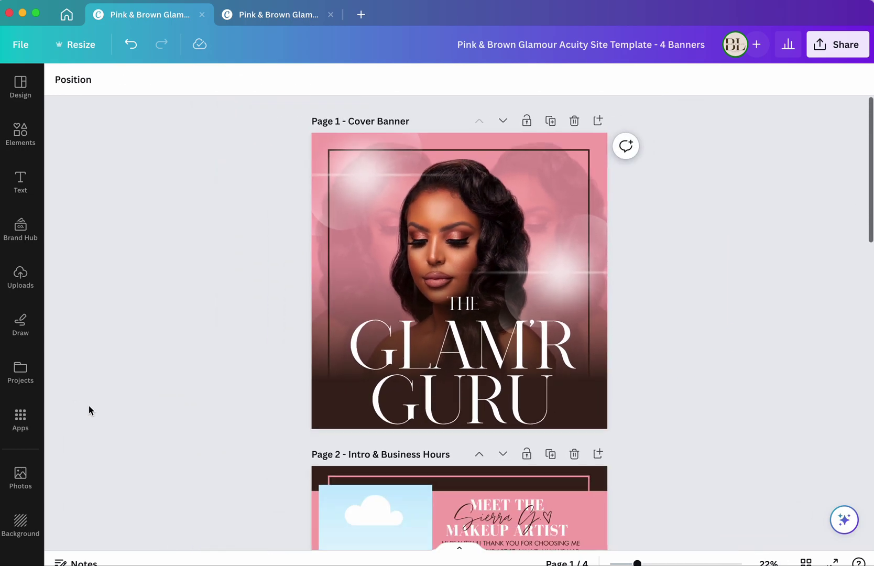
{"action": "left_click_drag", "start_coordinate": [645, 303], "coordinate": [426, 316]}
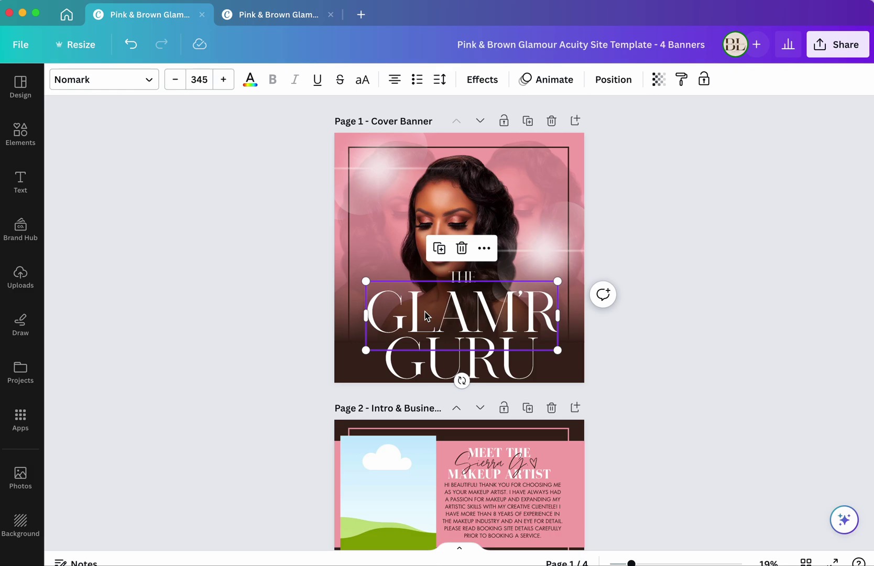
{"action": "left_click", "coordinate": [425, 314]}
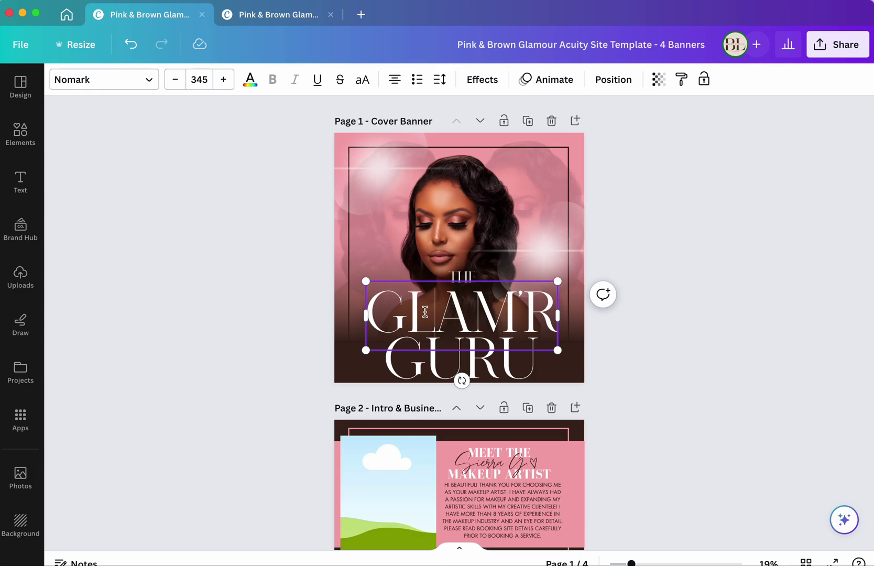
{"action": "scroll", "coordinate": [747, 345], "scroll_direction": "up", "scroll_amount": 5}
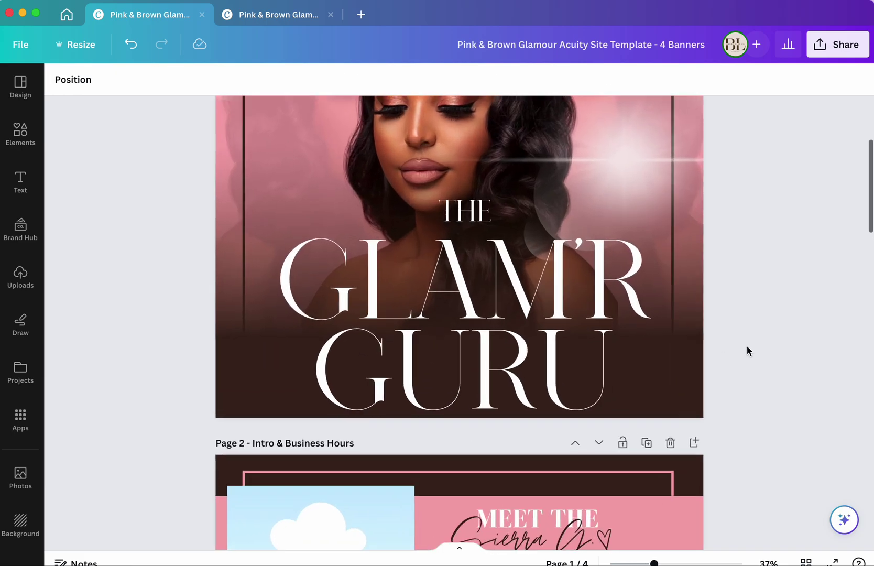
Try the light pink document color on the cover's GLAM'R title line and undo the color change
{"action": "scroll", "coordinate": [628, 300], "scroll_direction": "down", "scroll_amount": 3}
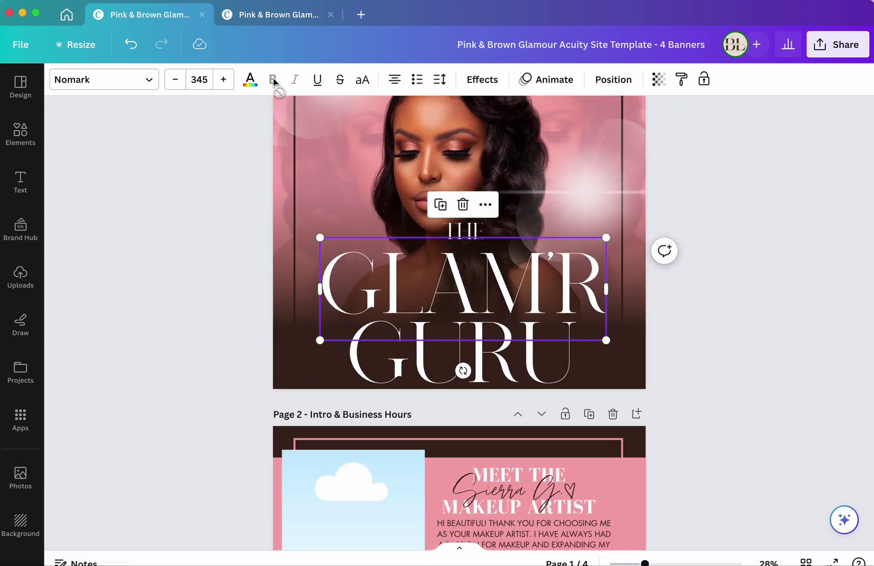
{"action": "left_click", "coordinate": [250, 79]}
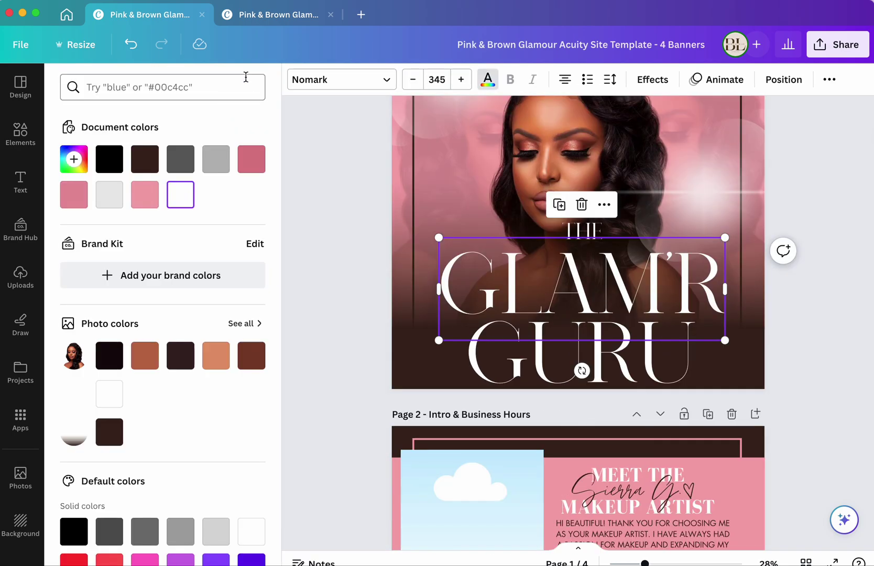
{"action": "left_click", "coordinate": [150, 199]}
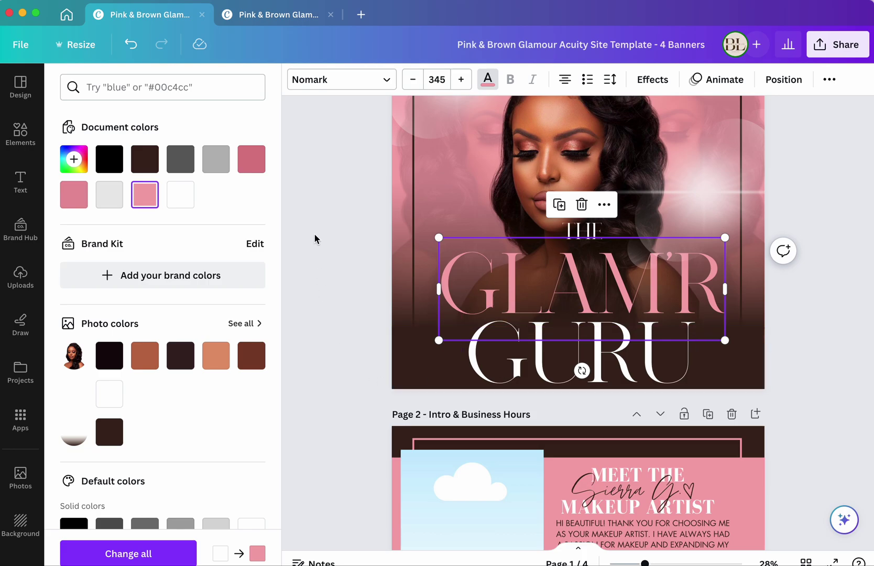
{"action": "key", "text": "ctrl+z"}
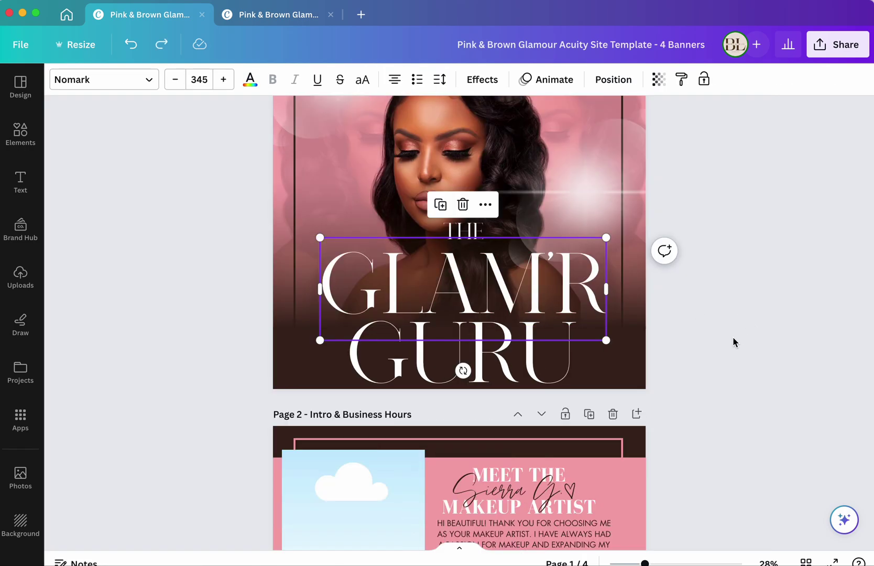
{"action": "left_click", "coordinate": [734, 337]}
Look over the whole cover and the Intro & Business Hours page
{"action": "scroll", "coordinate": [746, 342], "scroll_direction": "down", "scroll_amount": 3}
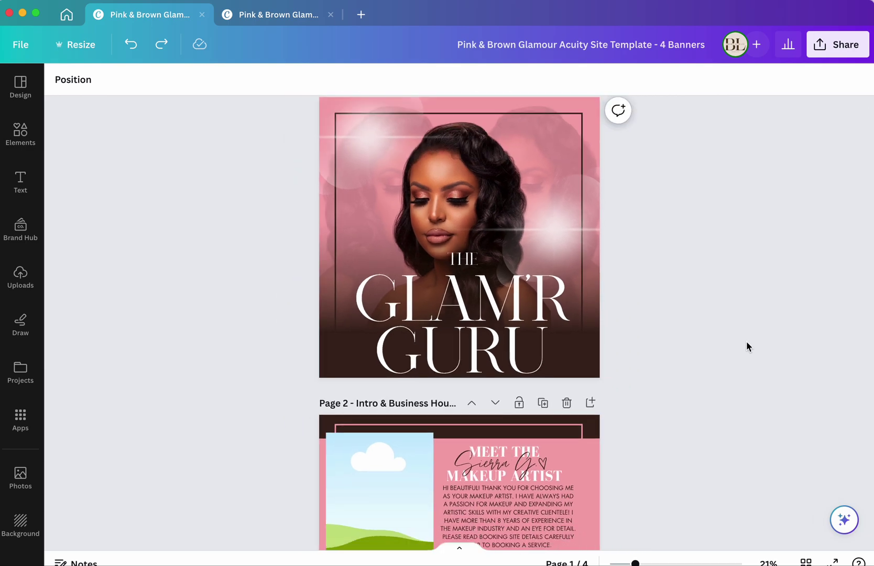
{"action": "scroll", "coordinate": [746, 342], "scroll_direction": "down", "scroll_amount": 1}
{"action": "scroll", "coordinate": [746, 342], "scroll_direction": "down", "scroll_amount": 3}
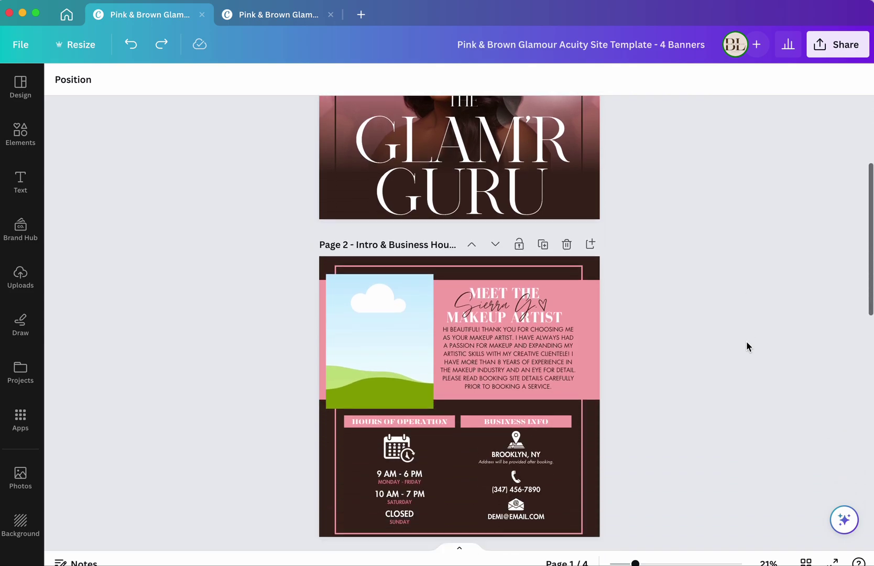
{"action": "scroll", "coordinate": [746, 342], "scroll_direction": "up", "scroll_amount": 3}
{"action": "scroll", "coordinate": [747, 342], "scroll_direction": "down", "scroll_amount": 1}
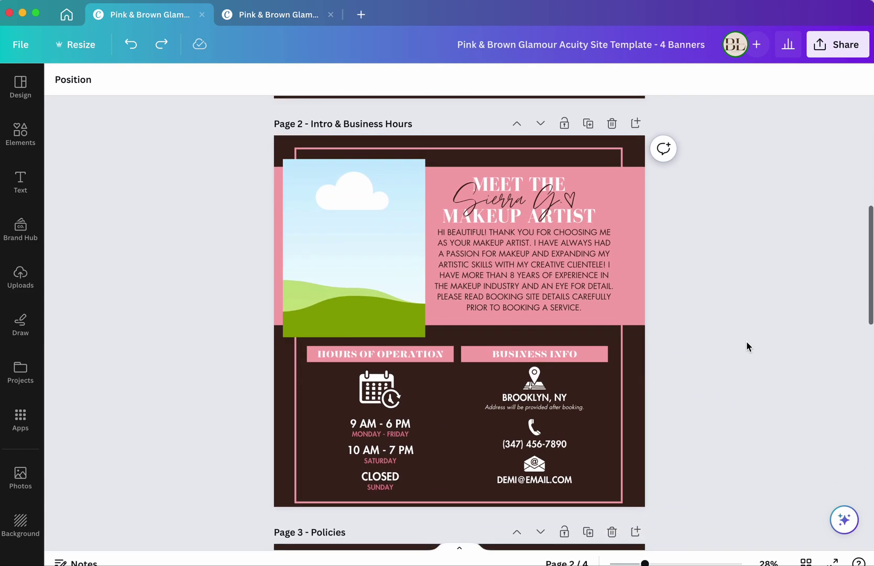
{"action": "scroll", "coordinate": [751, 370], "scroll_direction": "up", "scroll_amount": 1}
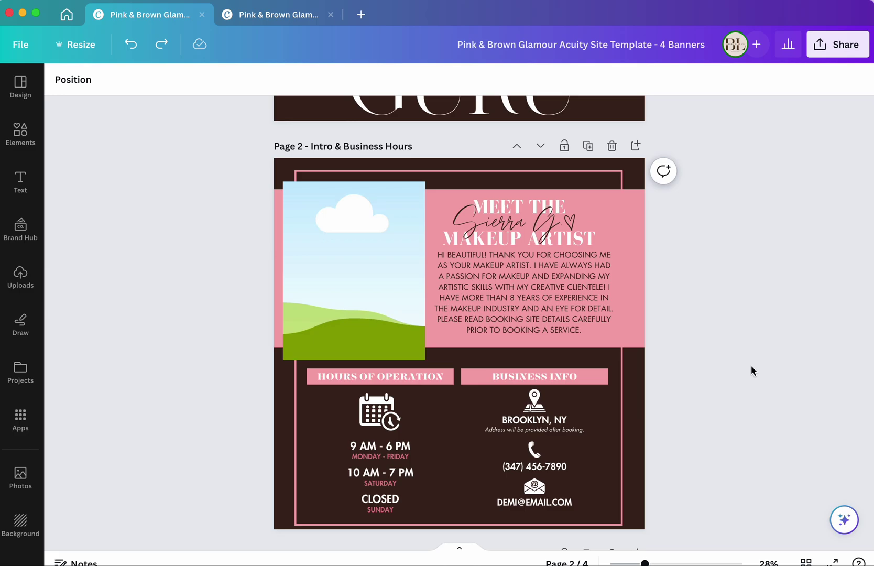
{"action": "scroll", "coordinate": [726, 335], "scroll_direction": "up", "scroll_amount": 3}
Examine the available fonts for the script name in the Intro & Business Hours heading
{"action": "left_click", "coordinate": [531, 185]}
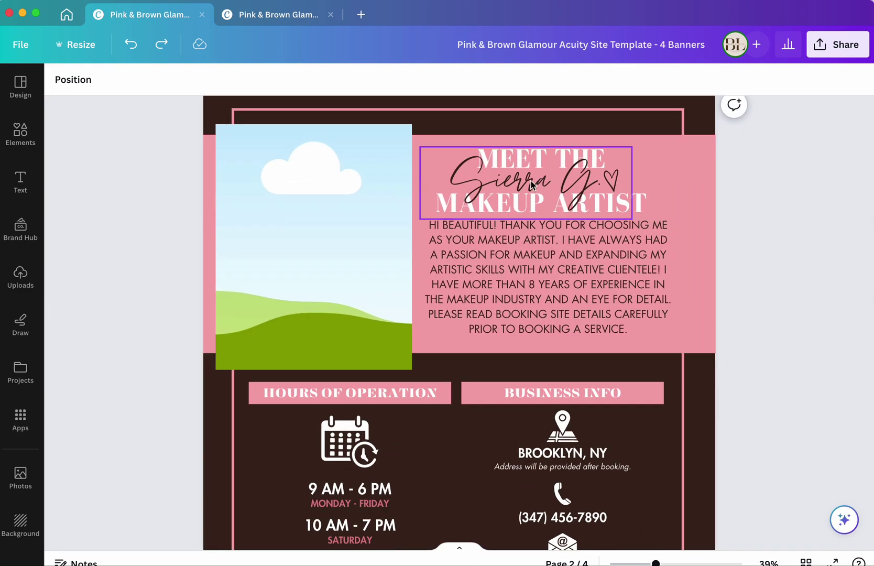
{"action": "left_click", "coordinate": [562, 181]}
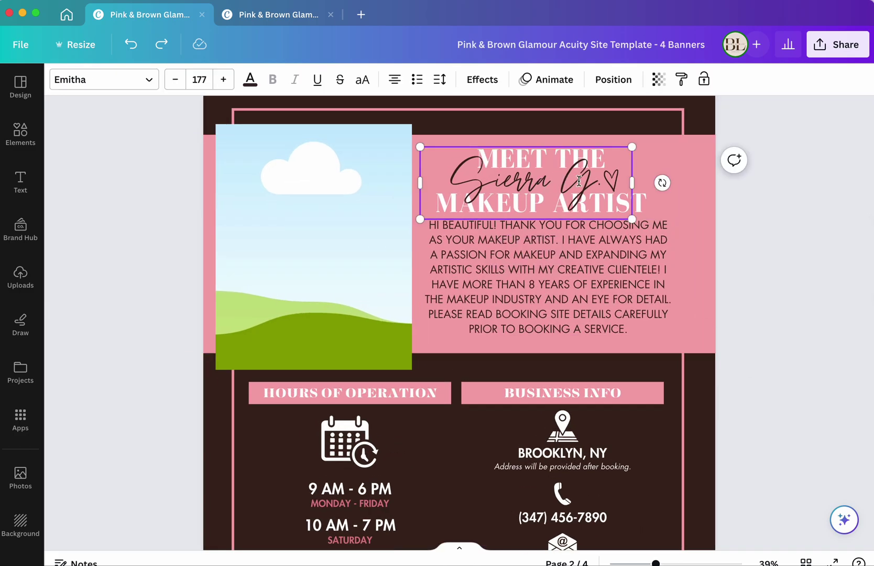
{"action": "left_click", "coordinate": [572, 257]}
{"action": "left_click", "coordinate": [604, 168]}
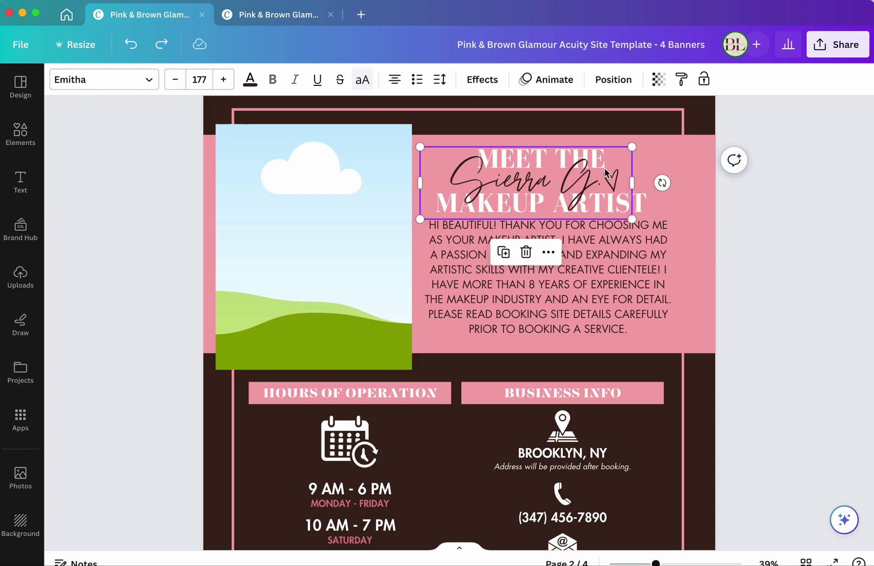
{"action": "left_click", "coordinate": [146, 86]}
{"action": "scroll", "coordinate": [131, 322], "scroll_direction": "down", "scroll_amount": 10}
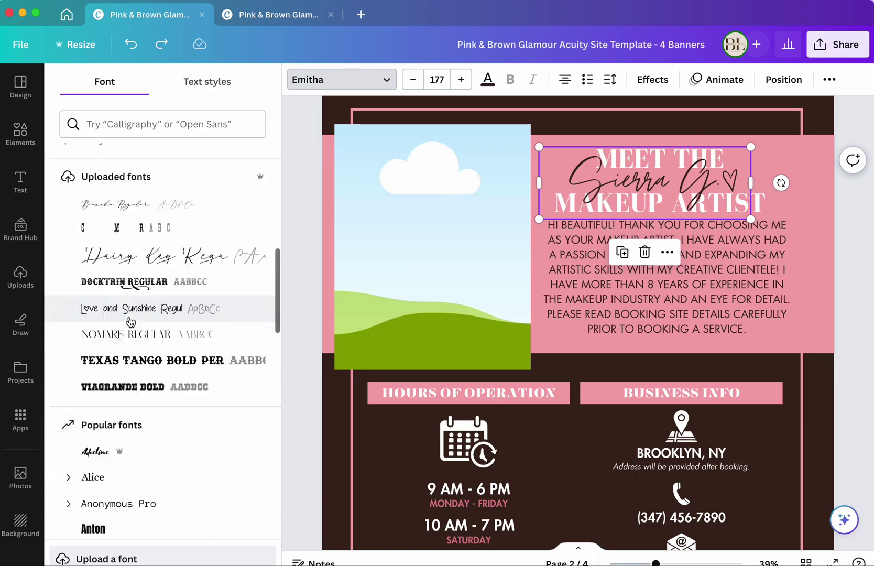
{"action": "scroll", "coordinate": [129, 320], "scroll_direction": "down", "scroll_amount": 10}
{"action": "scroll", "coordinate": [129, 317], "scroll_direction": "up", "scroll_amount": 20}
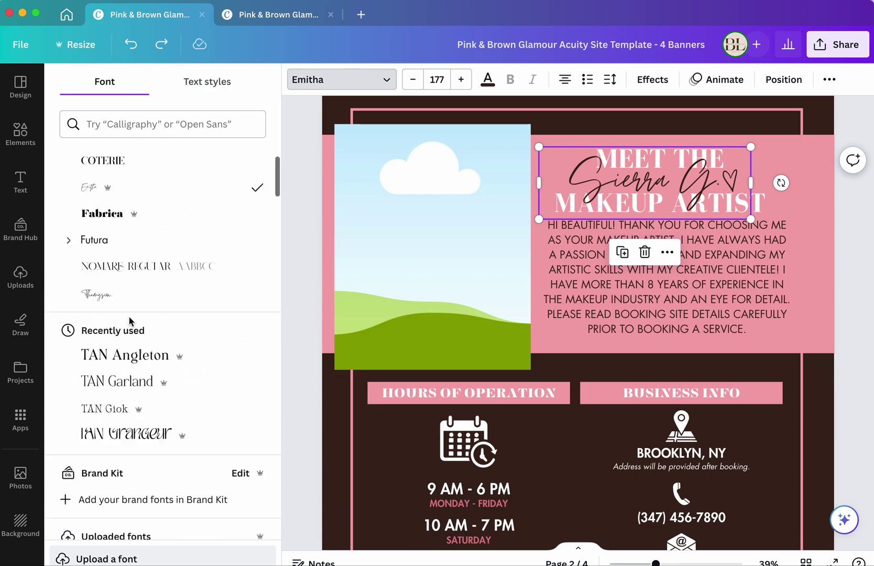
{"action": "left_click", "coordinate": [293, 399]}
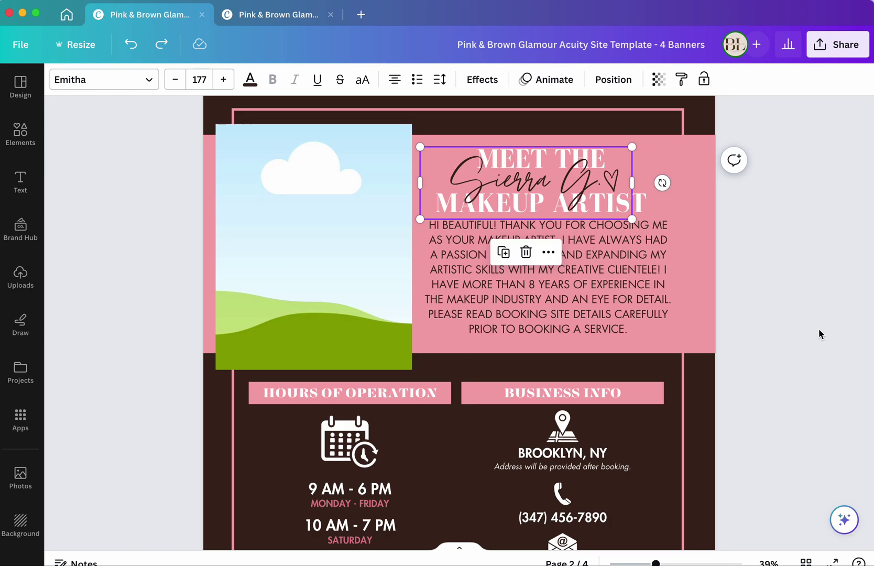
{"action": "left_click", "coordinate": [304, 309]}
{"action": "left_click", "coordinate": [20, 277]}
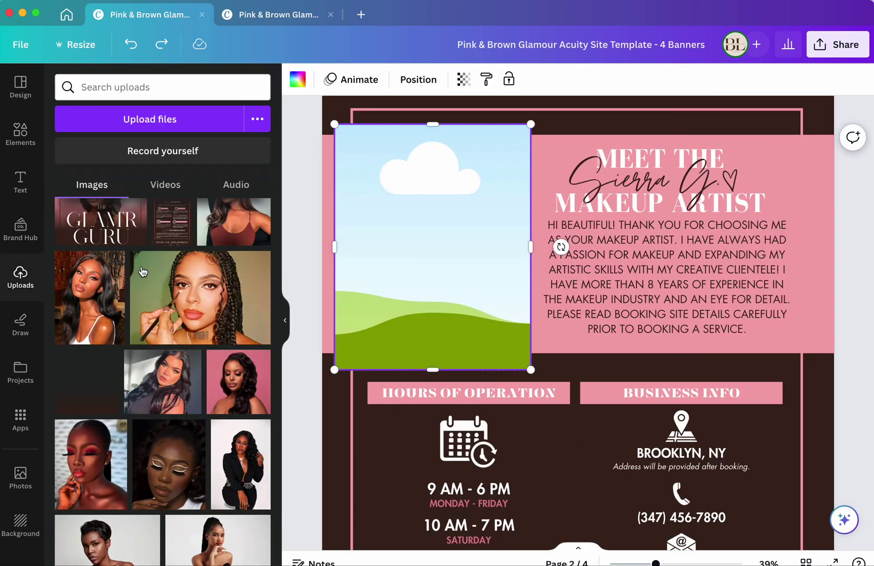
{"action": "left_click", "coordinate": [239, 402]}
{"action": "left_click", "coordinate": [284, 320]}
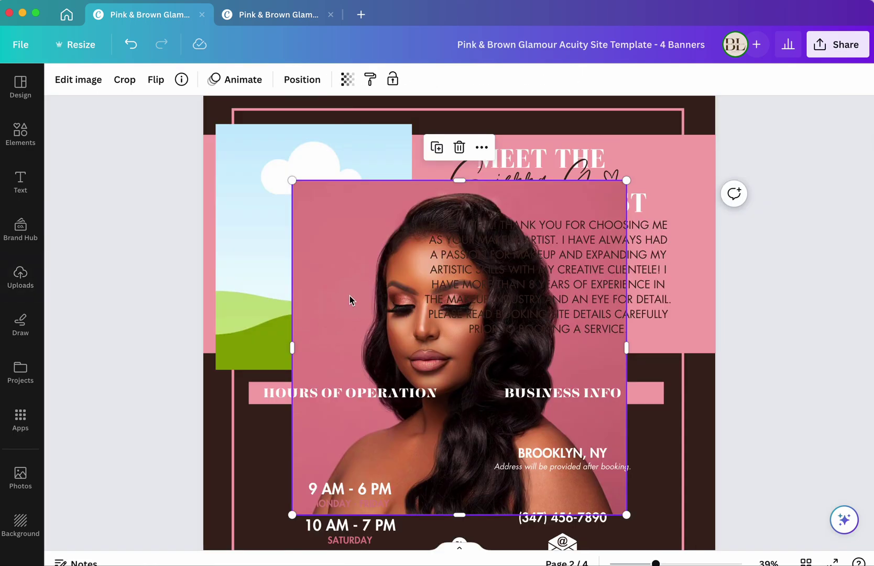
{"action": "key", "text": "super+z"}
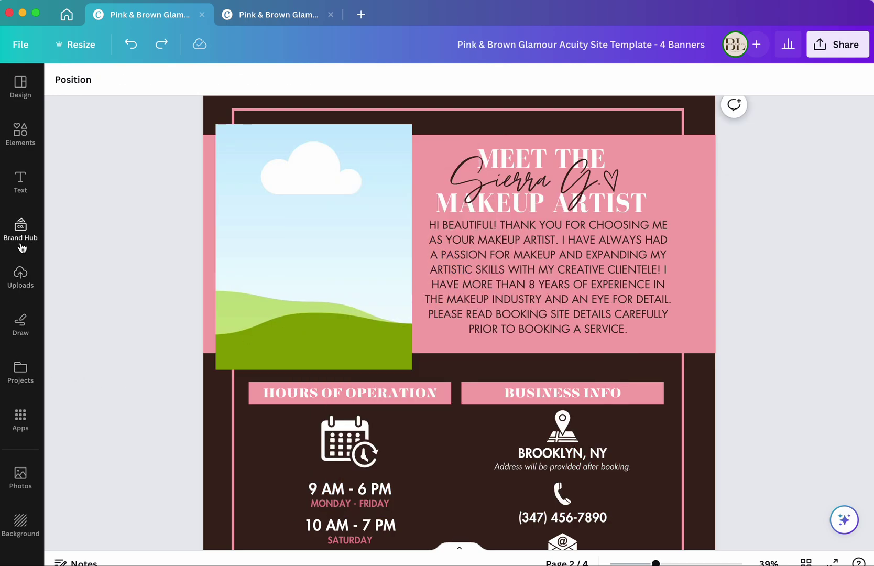
Fill the empty photo frame on the Intro & Business Hours page with the uploaded portrait of the woman in the maroon top
{"action": "left_click", "coordinate": [26, 282]}
{"action": "left_click", "coordinate": [241, 225]}
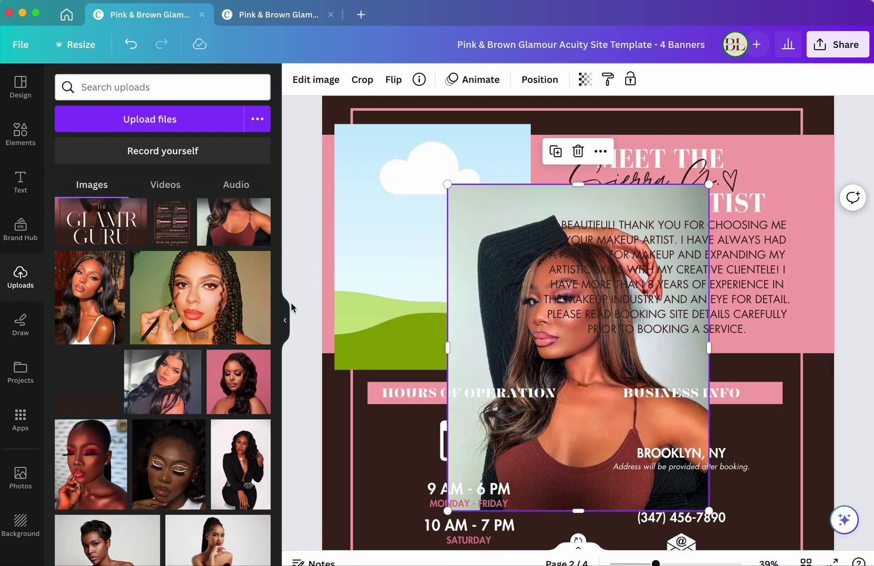
{"action": "left_click", "coordinate": [285, 320]}
{"action": "left_click_drag", "start_coordinate": [354, 333], "coordinate": [308, 259]}
Enlarge the portrait inside its frame, shift it slightly right and down within the crop, and apply the crop
{"action": "double_click", "coordinate": [310, 264]}
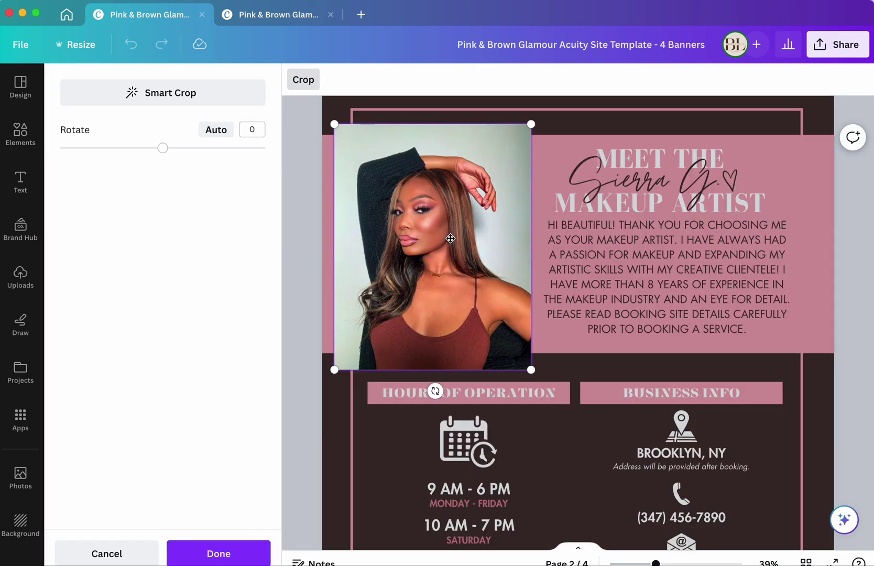
{"action": "left_click", "coordinate": [464, 238]}
{"action": "double_click", "coordinate": [383, 254]}
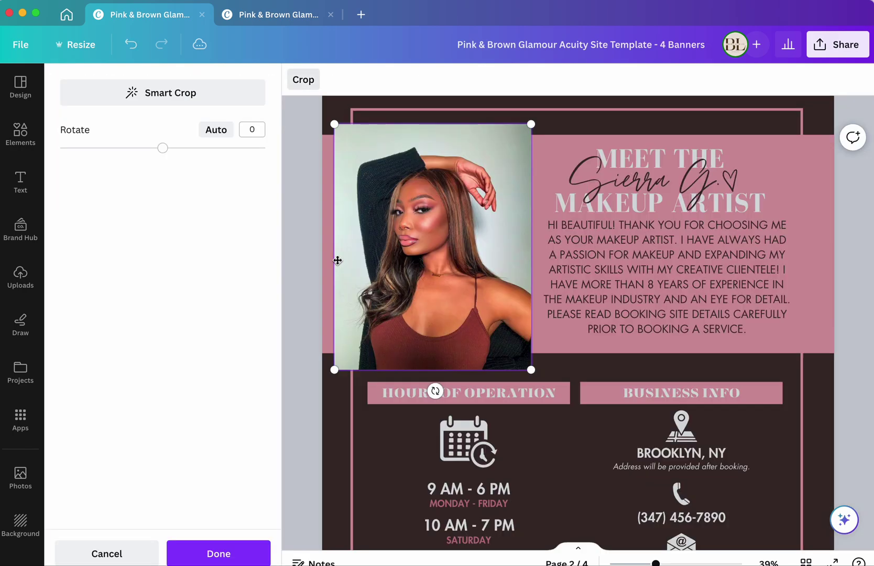
{"action": "left_click_drag", "start_coordinate": [335, 124], "coordinate": [303, 101]}
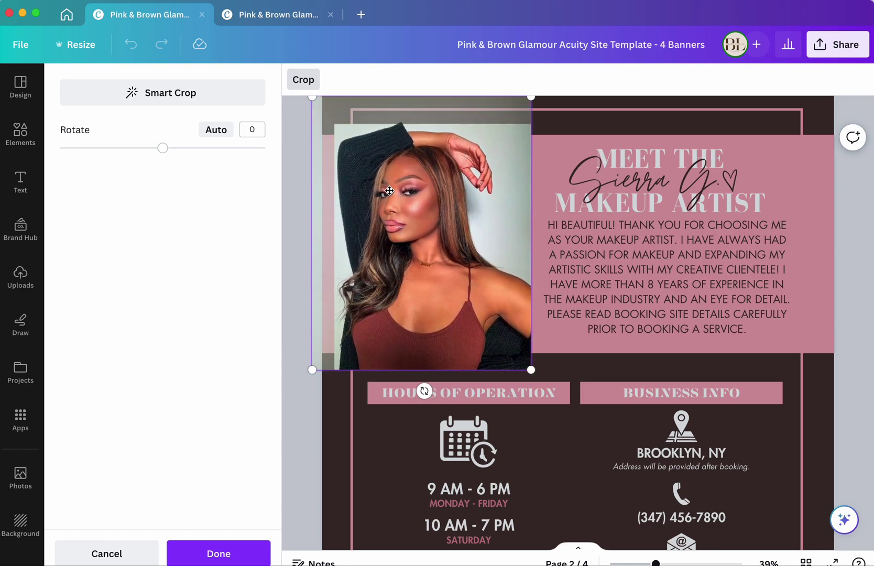
{"action": "left_click_drag", "start_coordinate": [394, 190], "coordinate": [400, 192]}
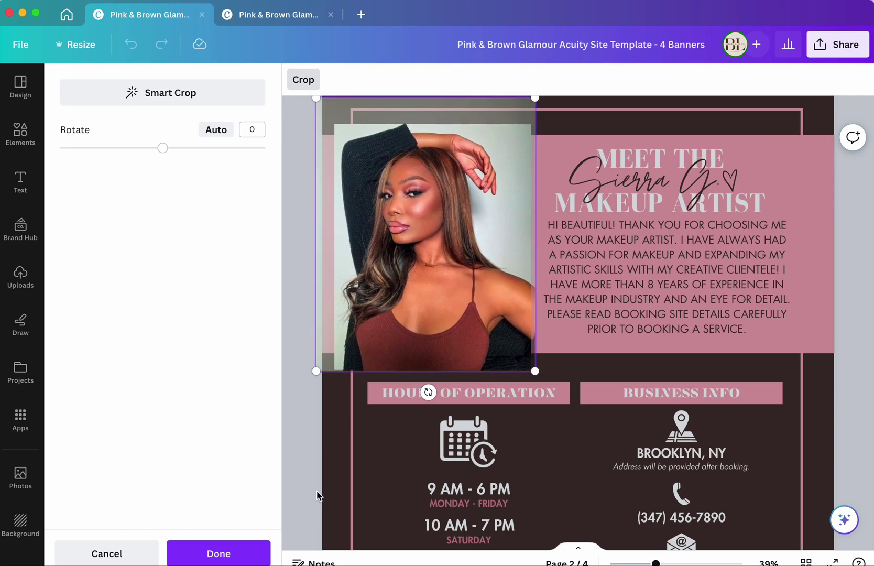
{"action": "left_click", "coordinate": [250, 555]}
{"action": "left_click", "coordinate": [792, 347]}
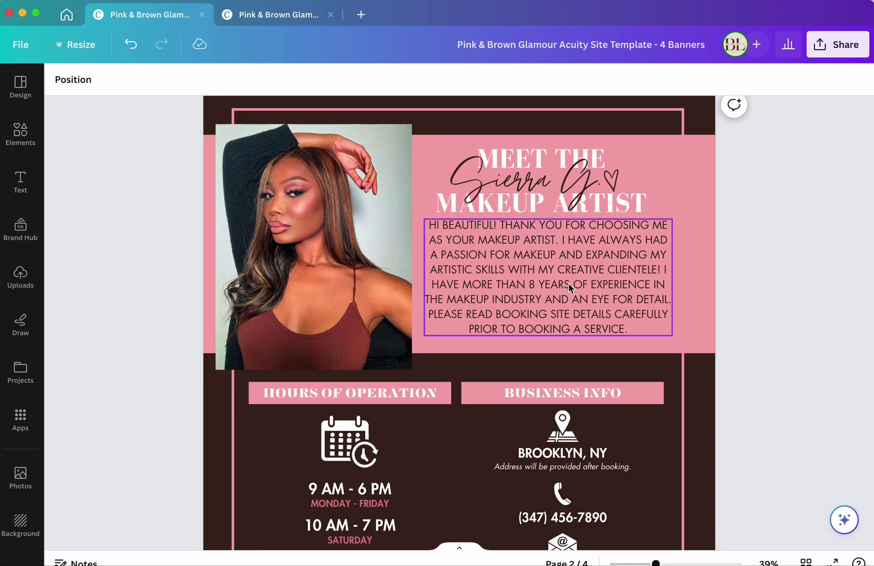
Search the elements for "calendar" to find an alternative to the Hours of Operation icon and show all matching graphics
{"action": "scroll", "coordinate": [569, 283], "scroll_direction": "down", "scroll_amount": 2}
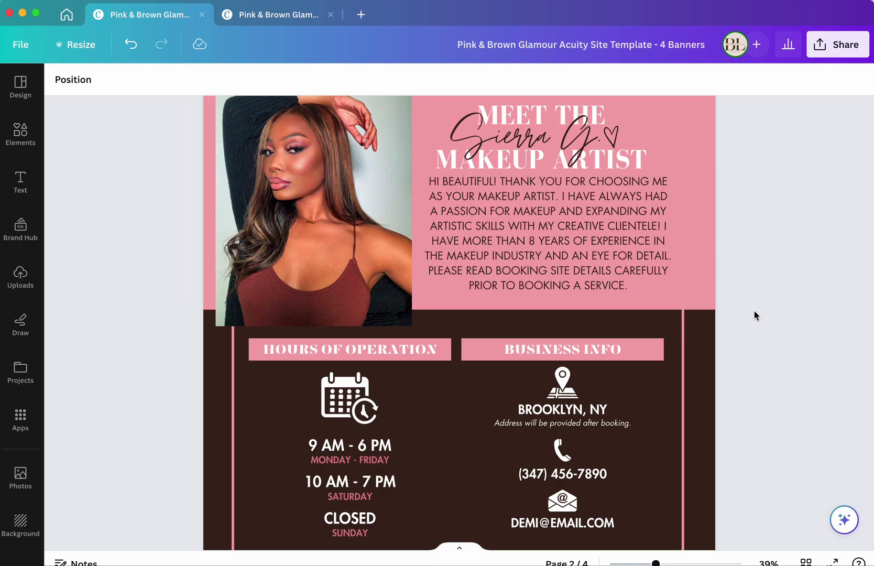
{"action": "scroll", "coordinate": [763, 370], "scroll_direction": "down", "scroll_amount": 5}
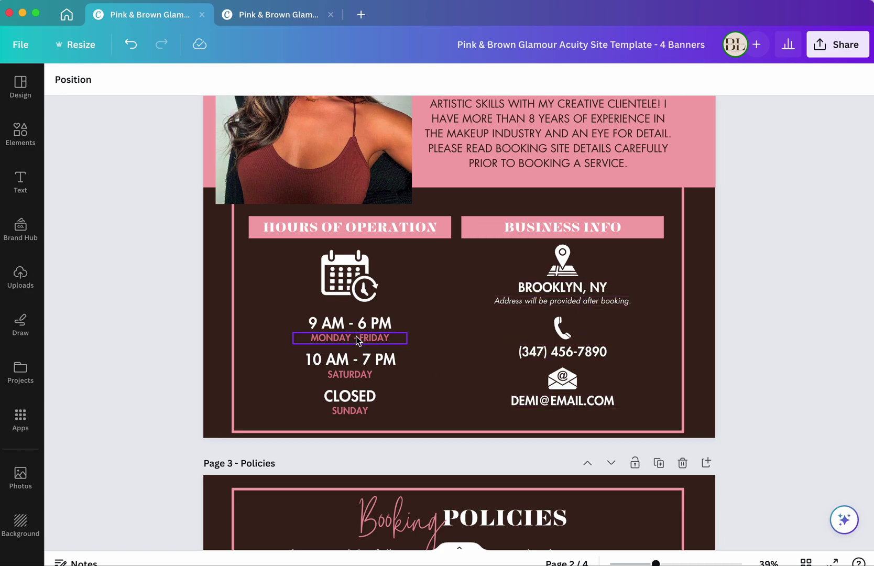
{"action": "left_click", "coordinate": [349, 275]}
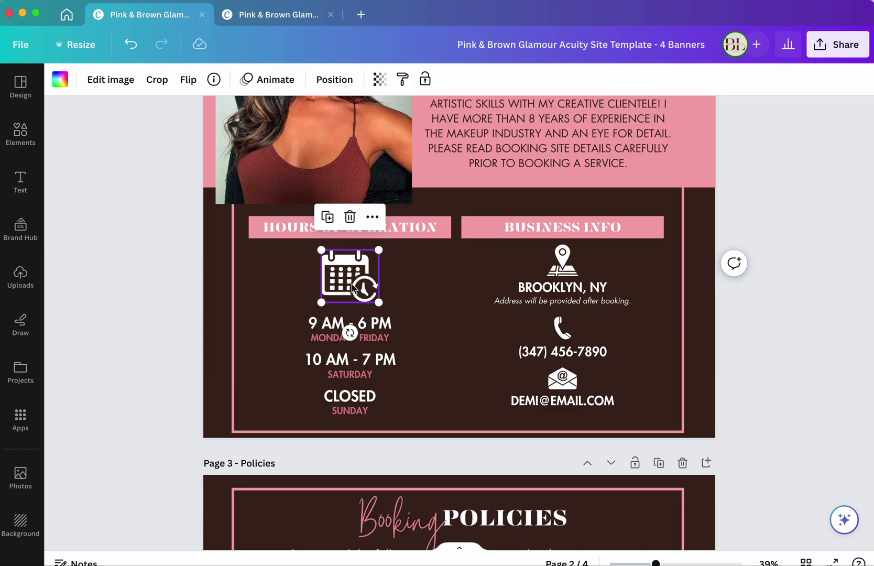
{"action": "left_click", "coordinate": [22, 134]}
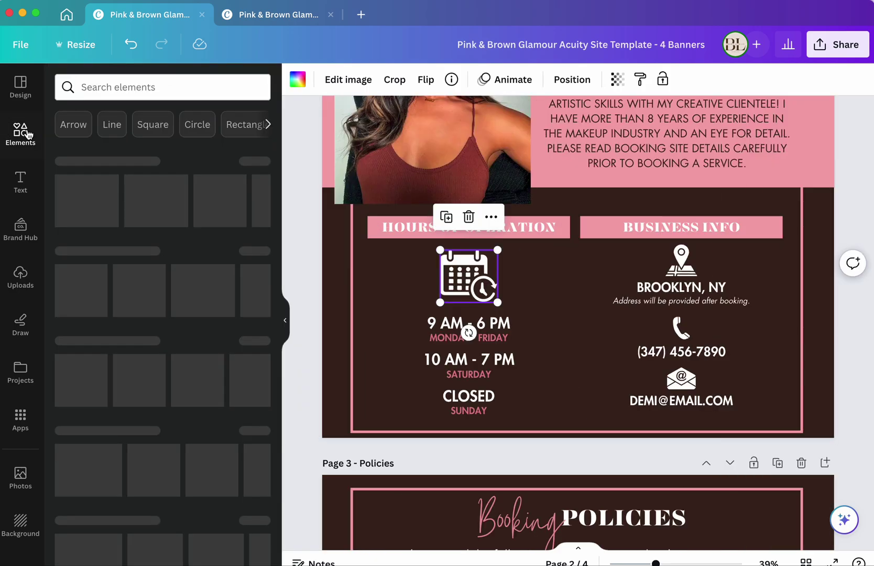
{"action": "left_click", "coordinate": [139, 92]}
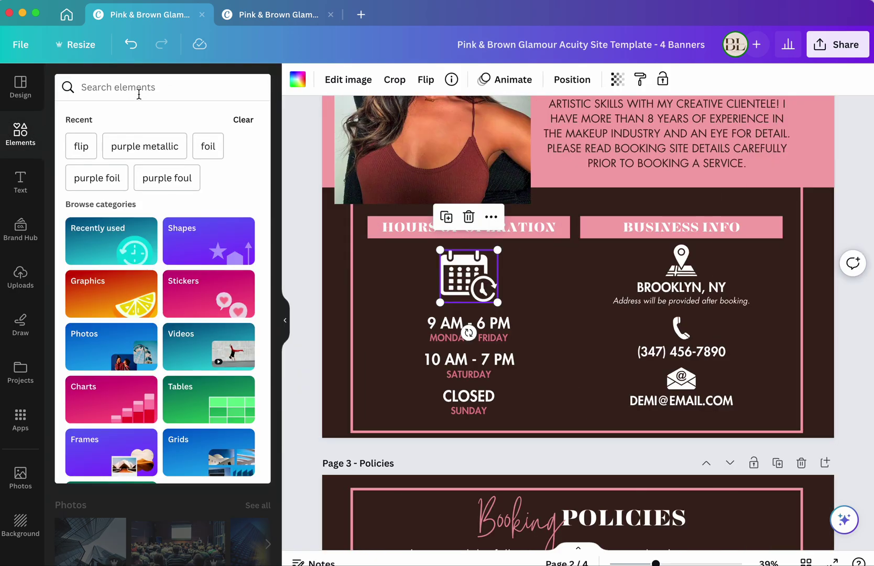
{"action": "type", "text": "calendar"}
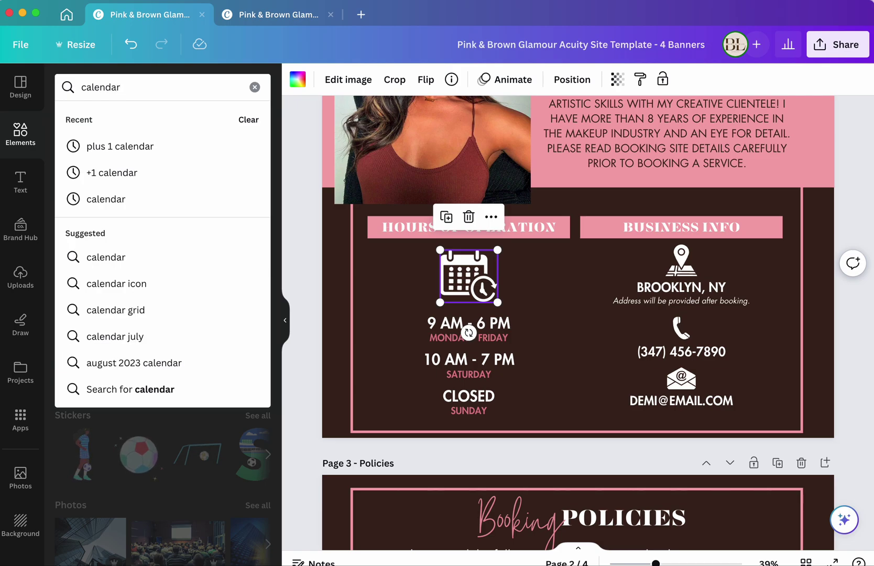
{"action": "key", "text": "Return"}
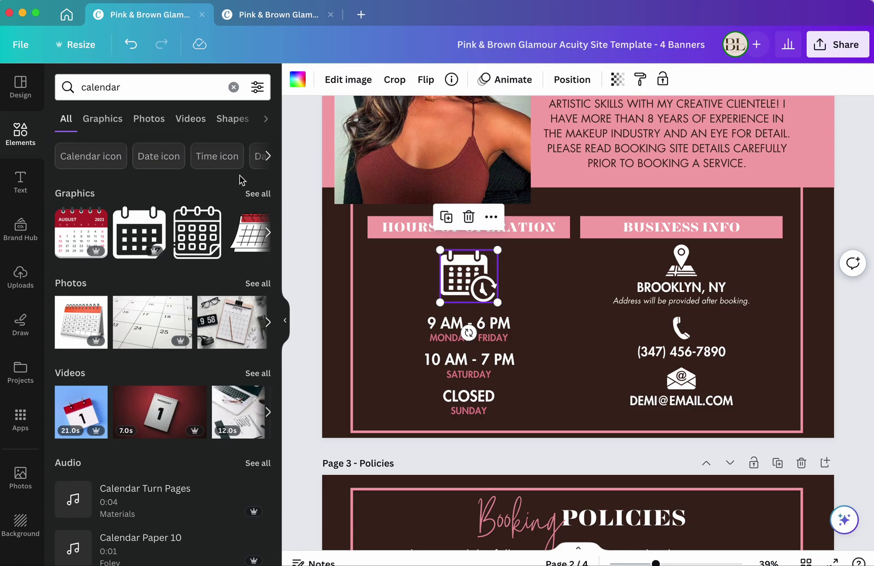
{"action": "left_click", "coordinate": [258, 194]}
Add the circular calendar graphic from the search results to the Intro & Business Hours page
{"action": "scroll", "coordinate": [183, 392], "scroll_direction": "down", "scroll_amount": 5}
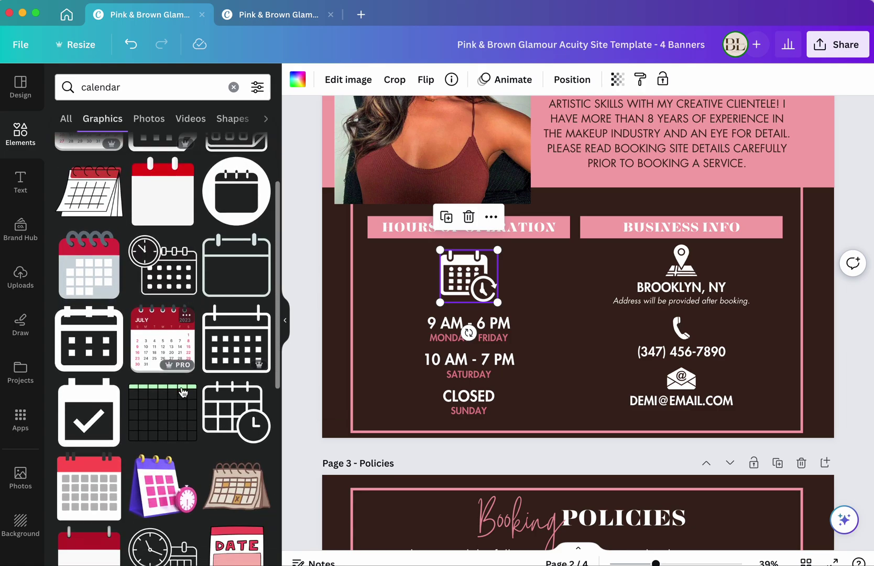
{"action": "scroll", "coordinate": [183, 393], "scroll_direction": "down", "scroll_amount": 2}
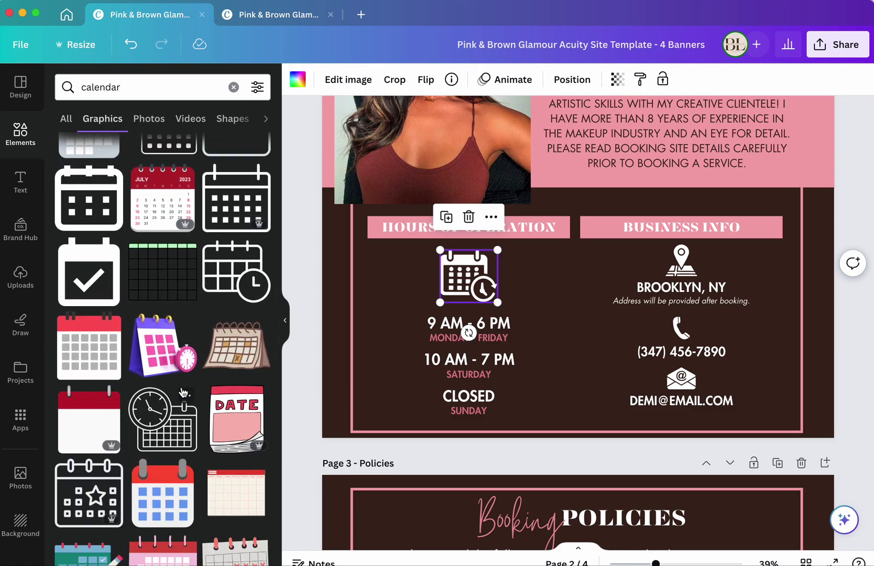
{"action": "scroll", "coordinate": [183, 393], "scroll_direction": "up", "scroll_amount": 2}
{"action": "scroll", "coordinate": [183, 393], "scroll_direction": "up", "scroll_amount": 5}
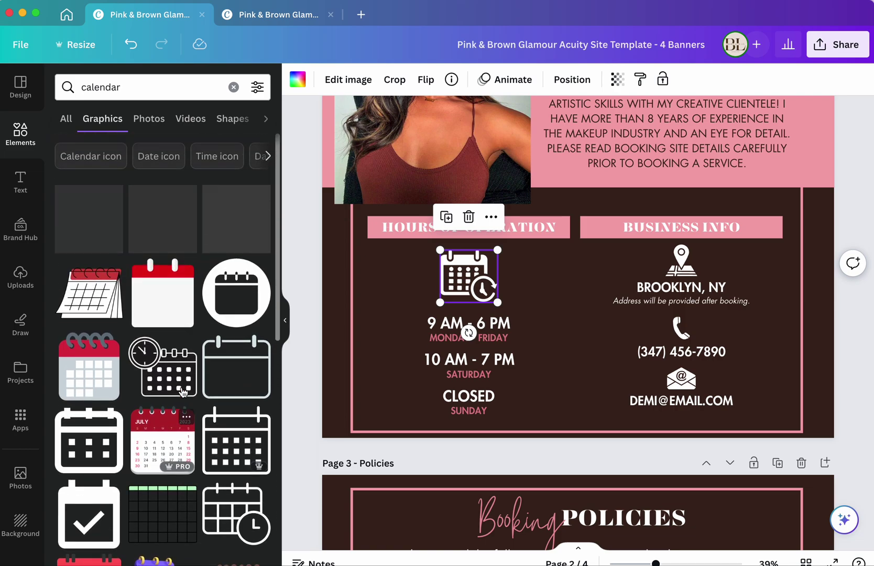
{"action": "left_click", "coordinate": [222, 318]}
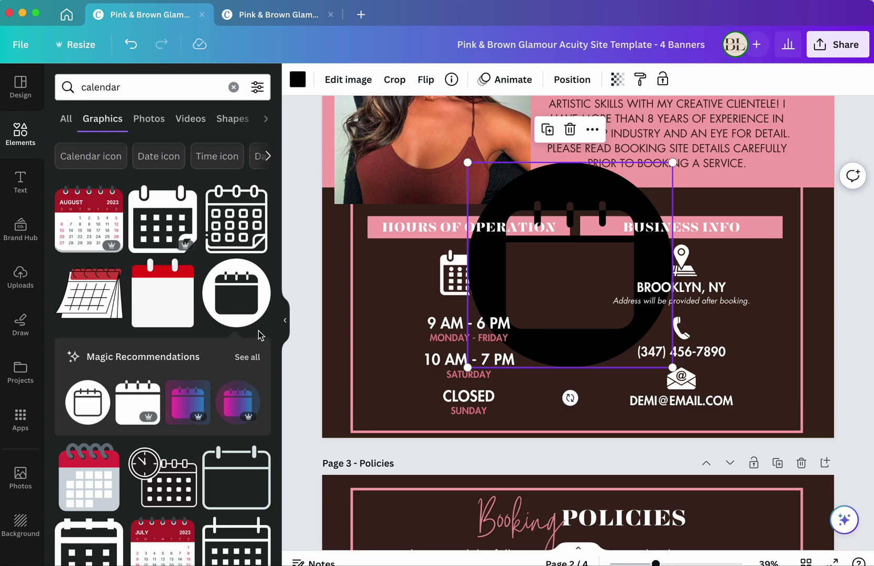
{"action": "left_click", "coordinate": [283, 328]}
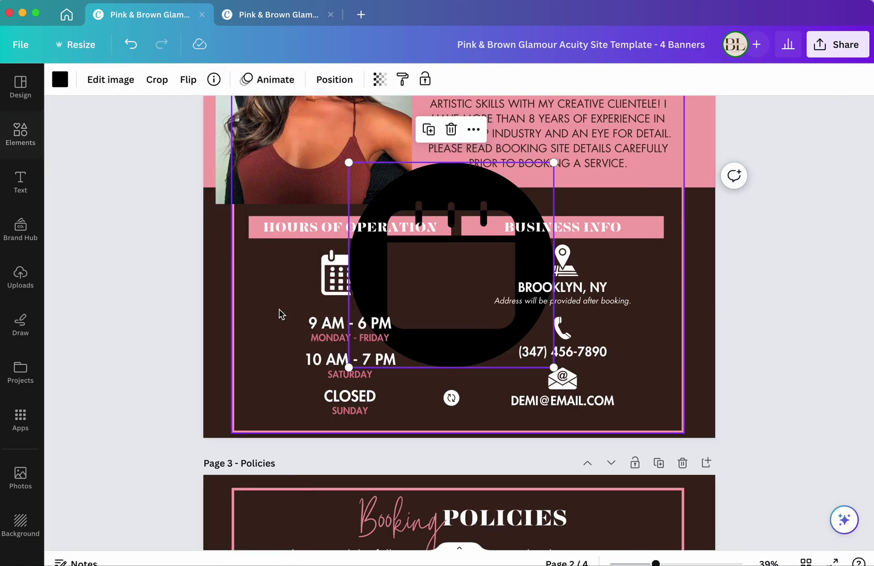
Recolor the circular calendar graphic on the Intro & Business Hours page to white
{"action": "left_click", "coordinate": [59, 78]}
{"action": "left_click", "coordinate": [146, 204]}
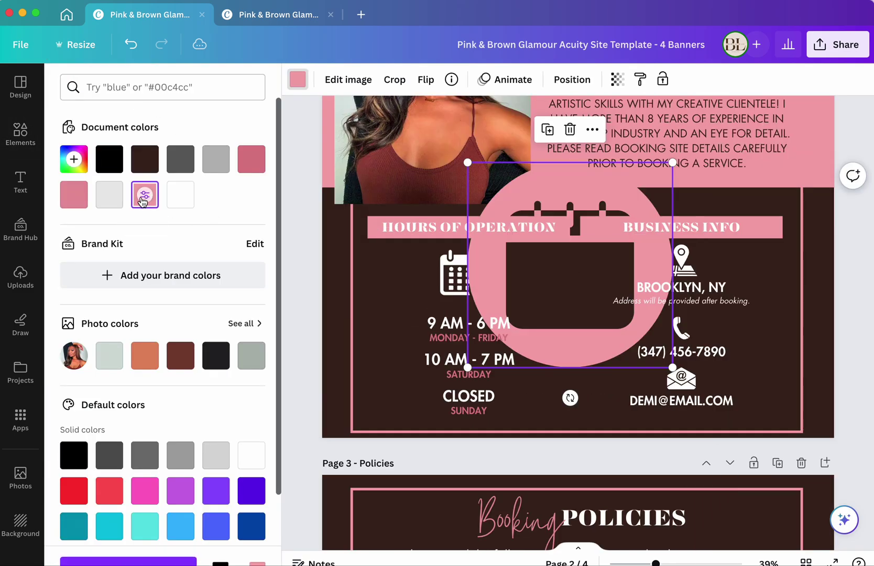
{"action": "left_click", "coordinate": [178, 205]}
{"action": "left_click", "coordinate": [611, 352]}
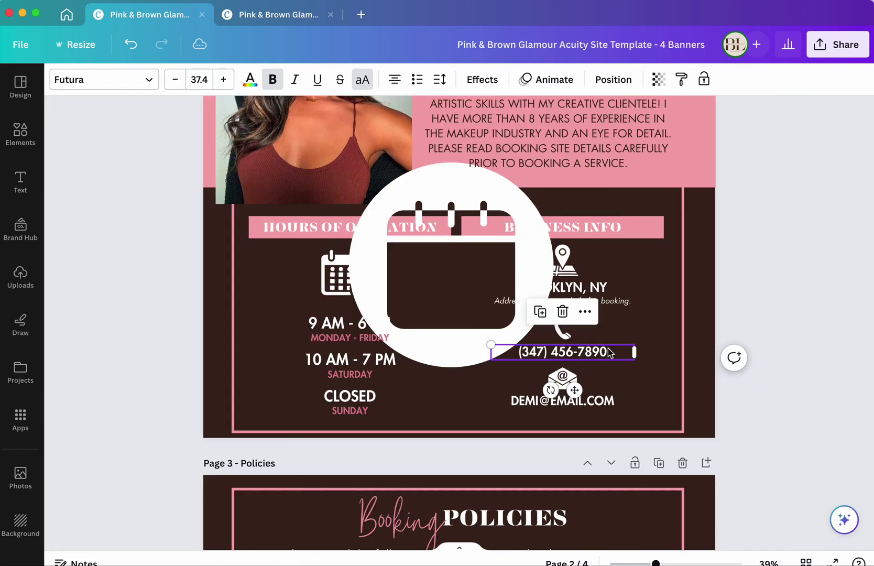
Shrink the white calendar graphic to icon size and place it over the existing Hours of Operation icon
{"action": "left_click", "coordinate": [478, 365]}
{"action": "left_click_drag", "start_coordinate": [553, 427], "coordinate": [387, 268]}
{"action": "scroll", "coordinate": [387, 269], "scroll_direction": "up", "scroll_amount": 5}
{"action": "scroll", "coordinate": [386, 273], "scroll_direction": "left", "scroll_amount": 2}
{"action": "left_click_drag", "start_coordinate": [362, 230], "coordinate": [313, 288]}
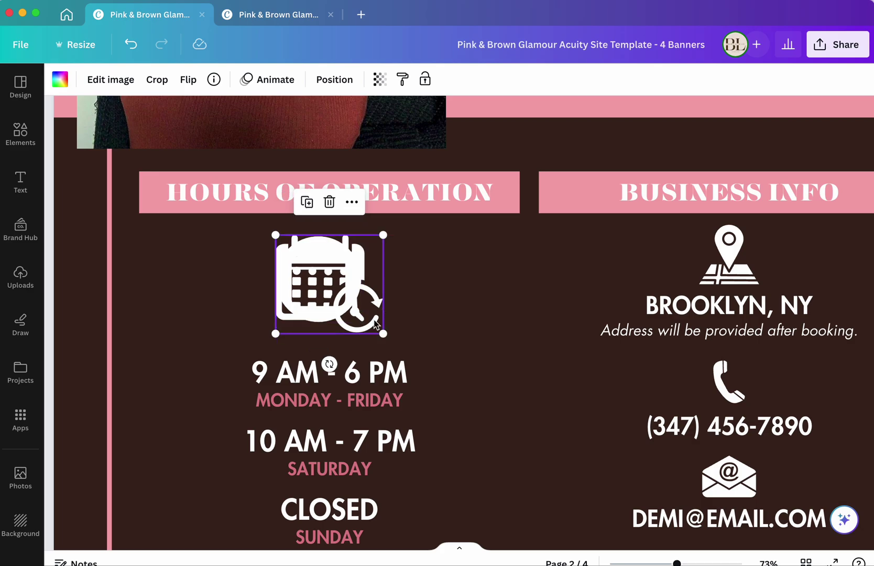
Delete the old Hours of Operation icon, slightly enlarge the circular calendar and center it between the heading and the weekday hours
{"action": "key", "text": "Delete"}
{"action": "left_click", "coordinate": [331, 291]}
{"action": "left_click_drag", "start_coordinate": [366, 318], "coordinate": [382, 343]}
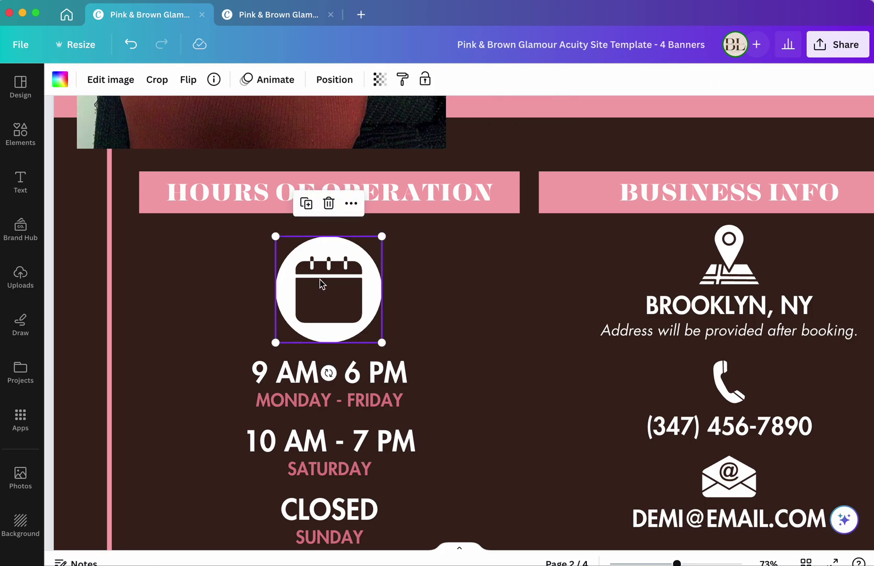
{"action": "mouse_move", "coordinate": [315, 273]}
{"action": "left_mouse_down"}
{"action": "mouse_move", "coordinate": [303, 268]}
{"action": "mouse_move", "coordinate": [316, 267]}
{"action": "left_mouse_up"}
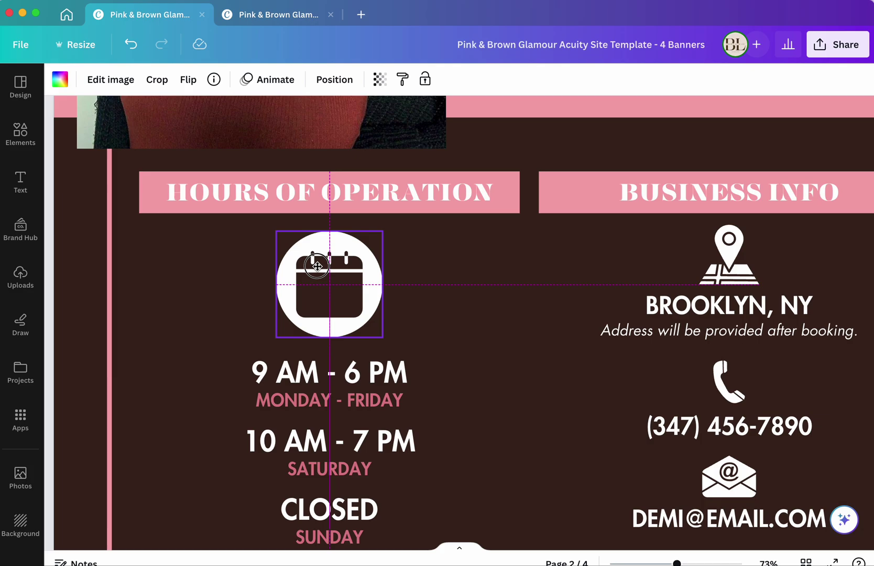
{"action": "left_click_drag", "start_coordinate": [317, 266], "coordinate": [320, 286]}
{"action": "left_click", "coordinate": [470, 319]}
{"action": "scroll", "coordinate": [471, 319], "scroll_direction": "down", "scroll_amount": 5}
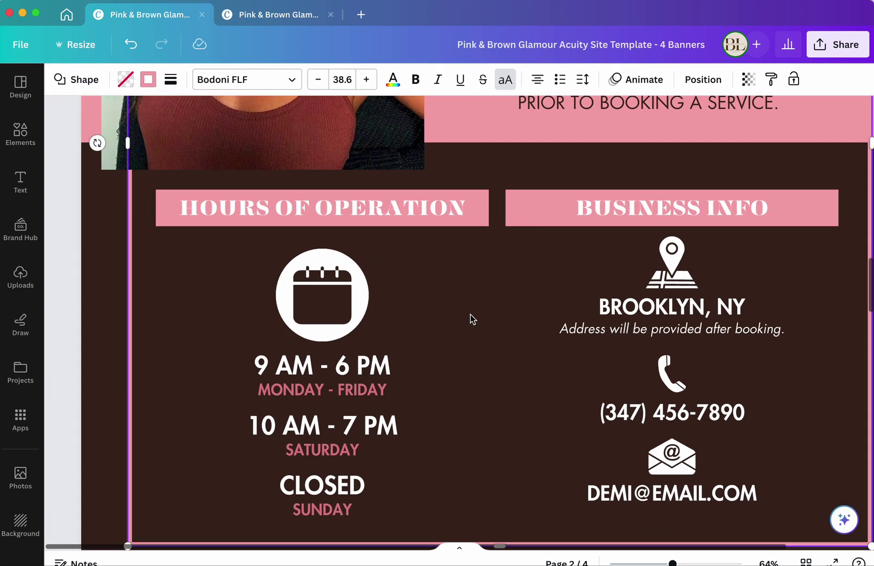
{"action": "left_click", "coordinate": [731, 264]}
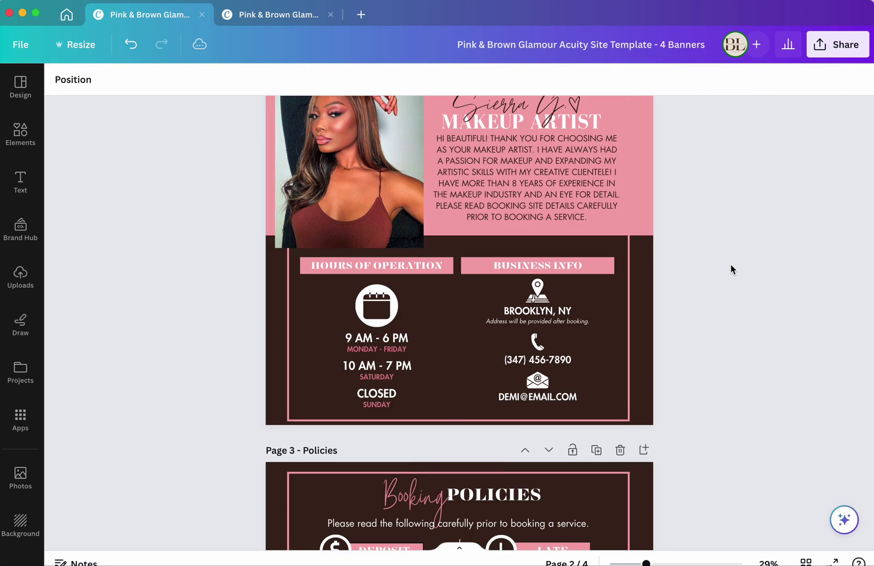
Try dark brown #3b241c, dark grey, light grey and white fills on the pink band behind the artist introduction
{"action": "scroll", "coordinate": [731, 265], "scroll_direction": "down", "scroll_amount": 3}
{"action": "scroll", "coordinate": [731, 264], "scroll_direction": "up", "scroll_amount": 5}
{"action": "left_click", "coordinate": [632, 214]}
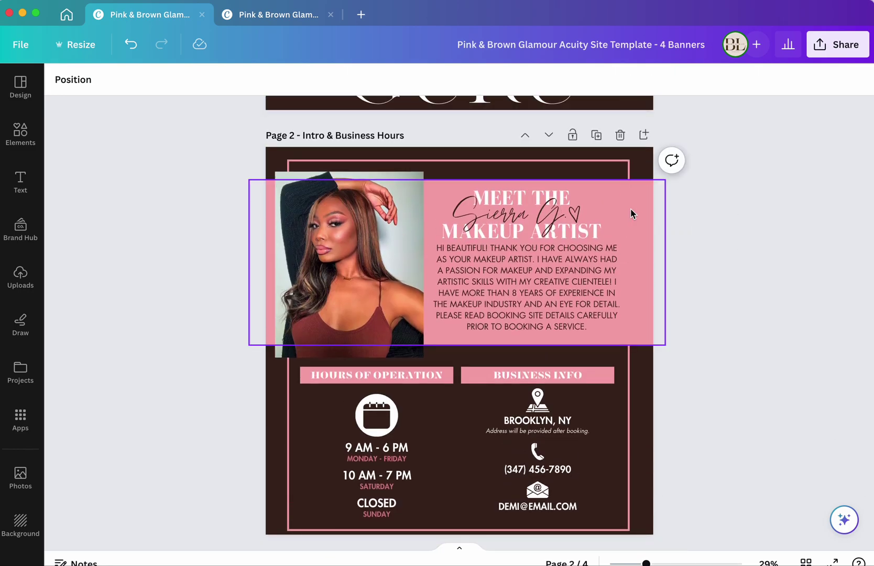
{"action": "left_click", "coordinate": [126, 79]}
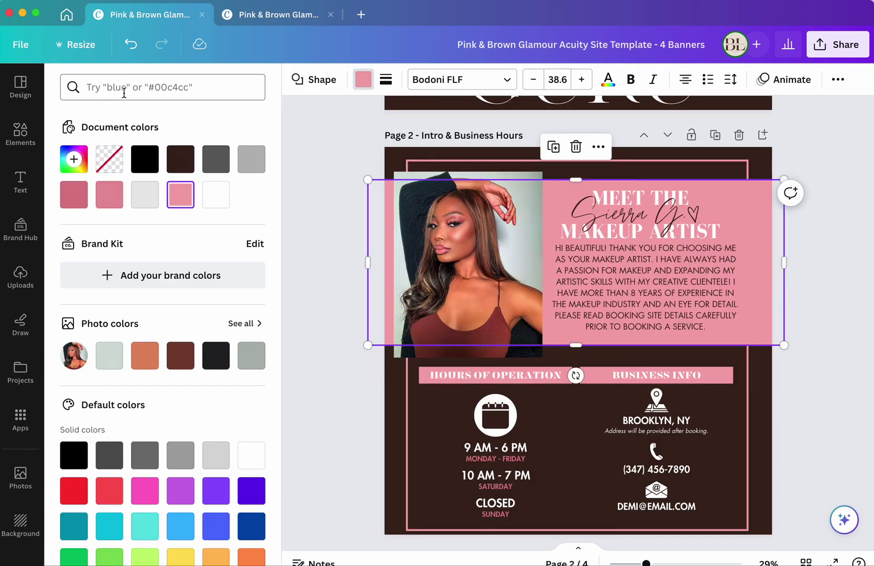
{"action": "left_click", "coordinate": [177, 170]}
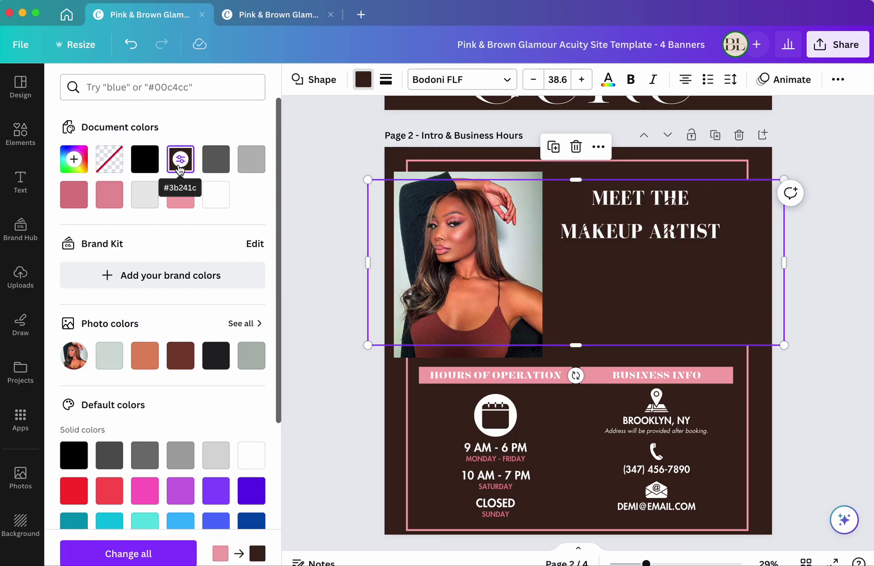
{"action": "left_click", "coordinate": [216, 169]}
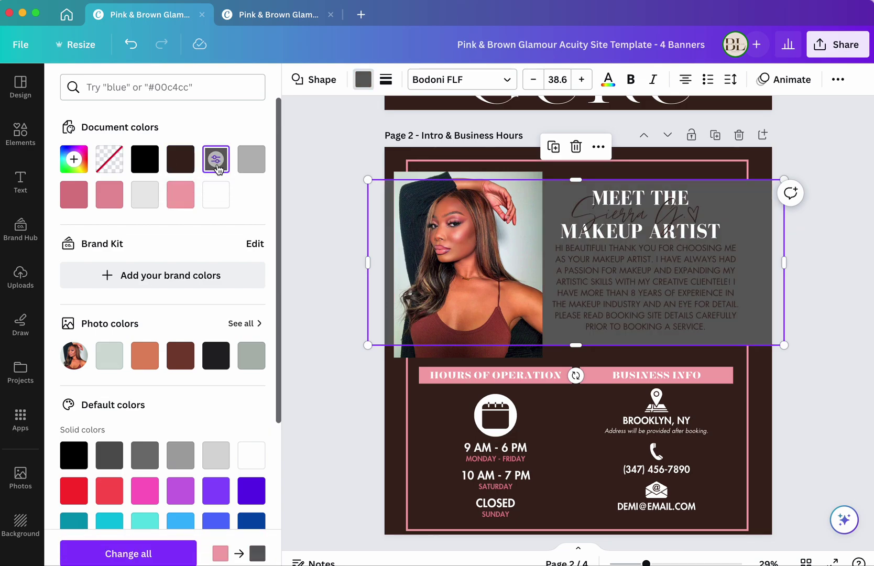
{"action": "left_click", "coordinate": [251, 166]}
{"action": "left_click", "coordinate": [215, 195]}
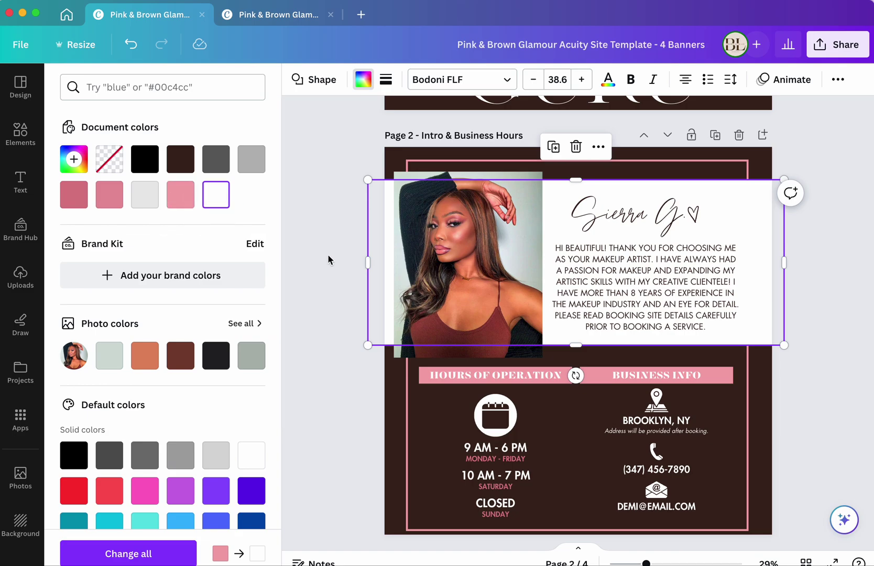
Undo the trial fill colors on the introduction band to restore its pink
{"action": "key", "text": "ctrl+z"}
{"action": "key", "text": "ctrl+z"}
{"action": "key", "text": "ctrl+z"}
{"action": "key", "text": "ctrl+z"}
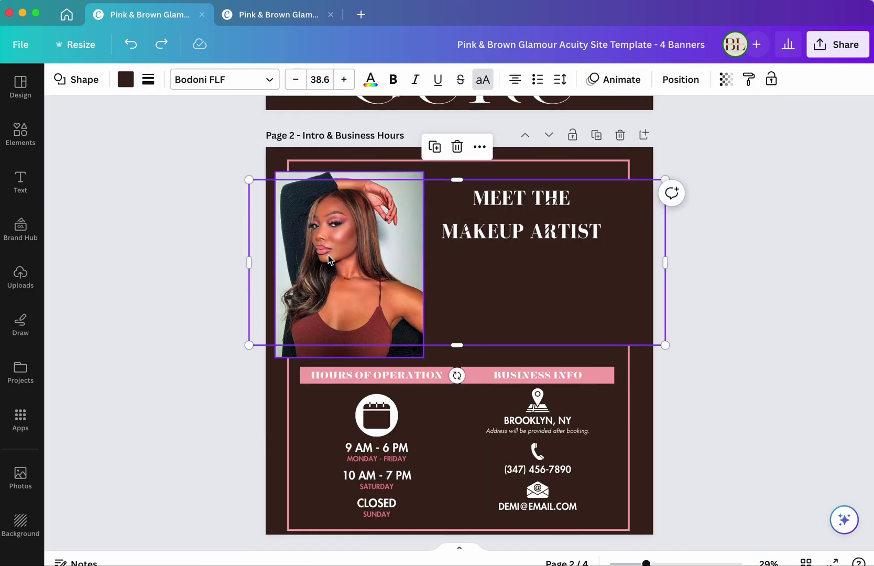
{"action": "left_click", "coordinate": [717, 273]}
Examine the Policies page's deposit, late, reschedule and cancellation sections and the important information text
{"action": "scroll", "coordinate": [717, 275], "scroll_direction": "down", "scroll_amount": 3}
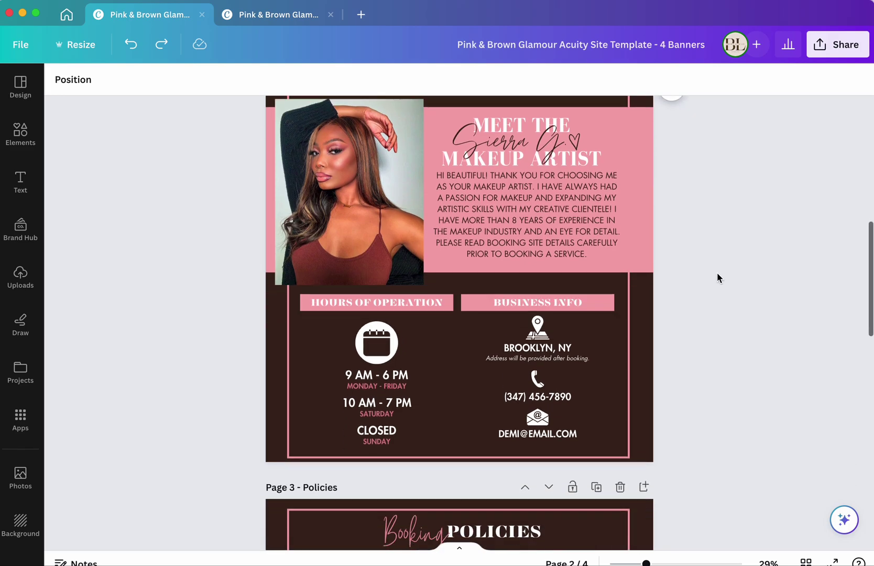
{"action": "scroll", "coordinate": [717, 273], "scroll_direction": "down", "scroll_amount": 10}
{"action": "scroll", "coordinate": [717, 272], "scroll_direction": "up", "scroll_amount": 3, "text": "ctrl"}
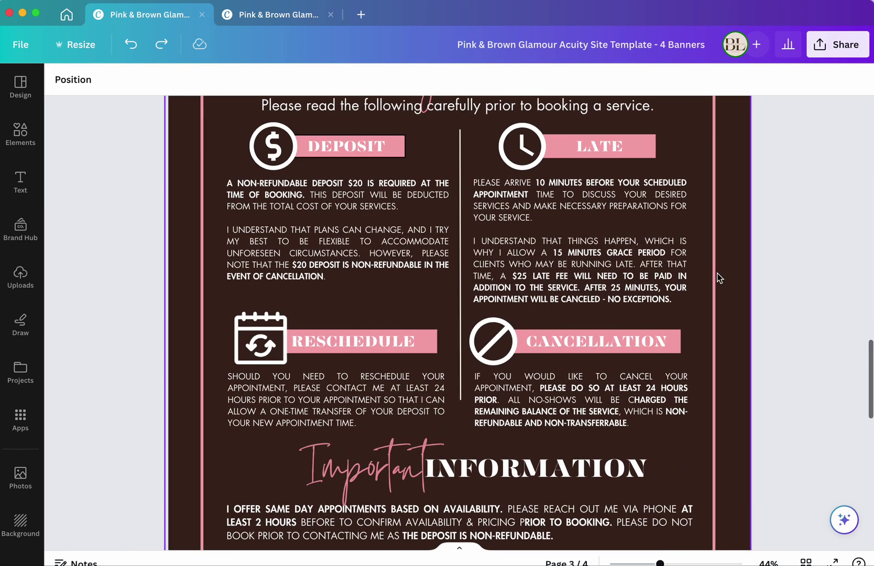
{"action": "scroll", "coordinate": [718, 277], "scroll_direction": "down", "scroll_amount": 1, "text": "ctrl"}
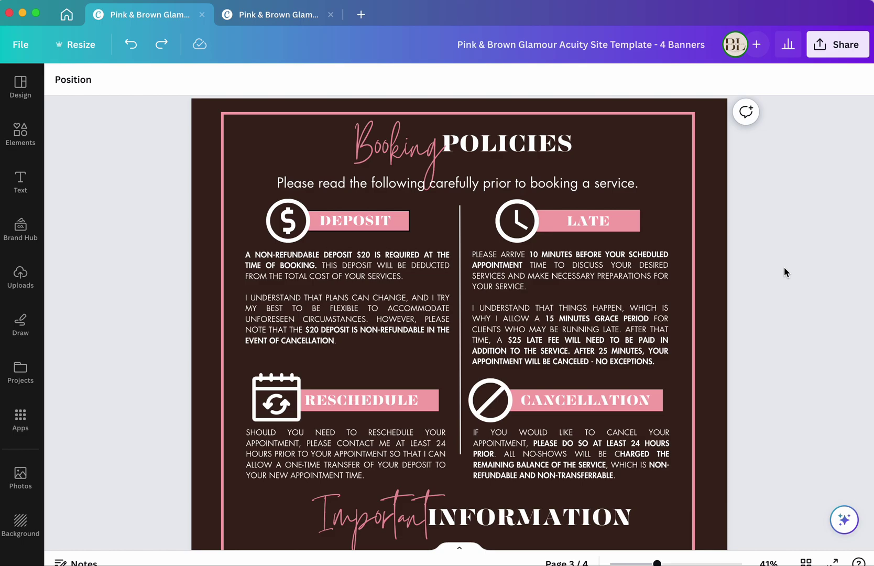
{"action": "scroll", "coordinate": [787, 273], "scroll_direction": "down", "scroll_amount": 2}
{"action": "left_click", "coordinate": [278, 194]}
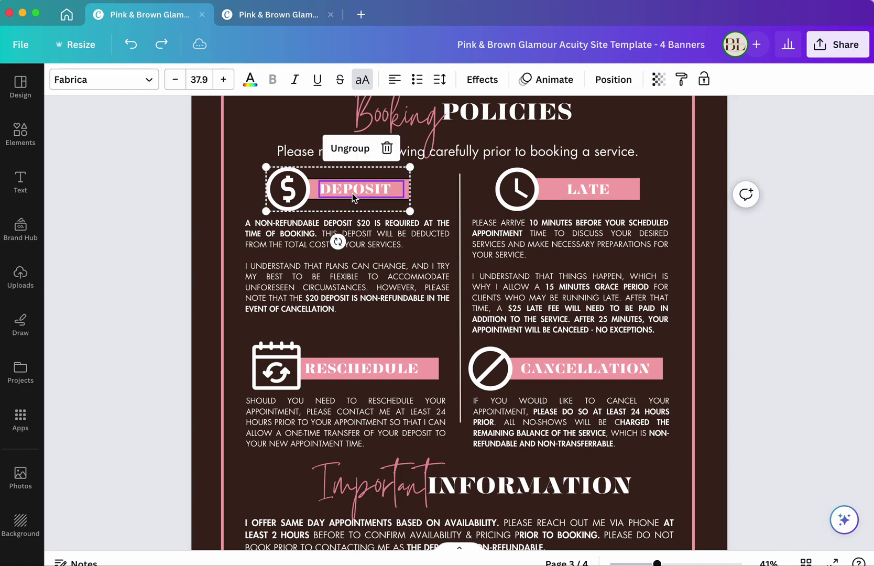
{"action": "scroll", "coordinate": [147, 303], "scroll_direction": "down", "scroll_amount": 1}
{"action": "left_click", "coordinate": [148, 302]}
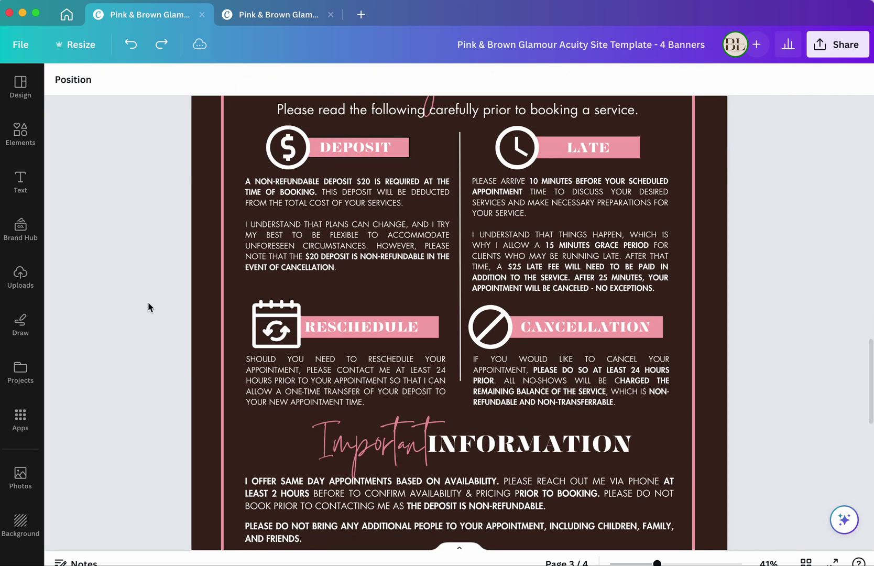
{"action": "scroll", "coordinate": [147, 302], "scroll_direction": "up", "scroll_amount": 1}
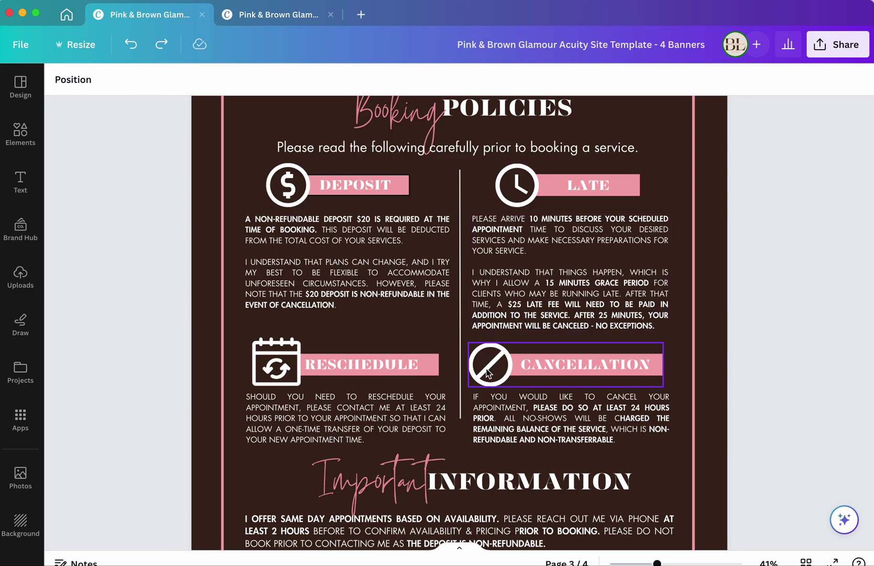
{"action": "scroll", "coordinate": [487, 372], "scroll_direction": "down", "scroll_amount": 3}
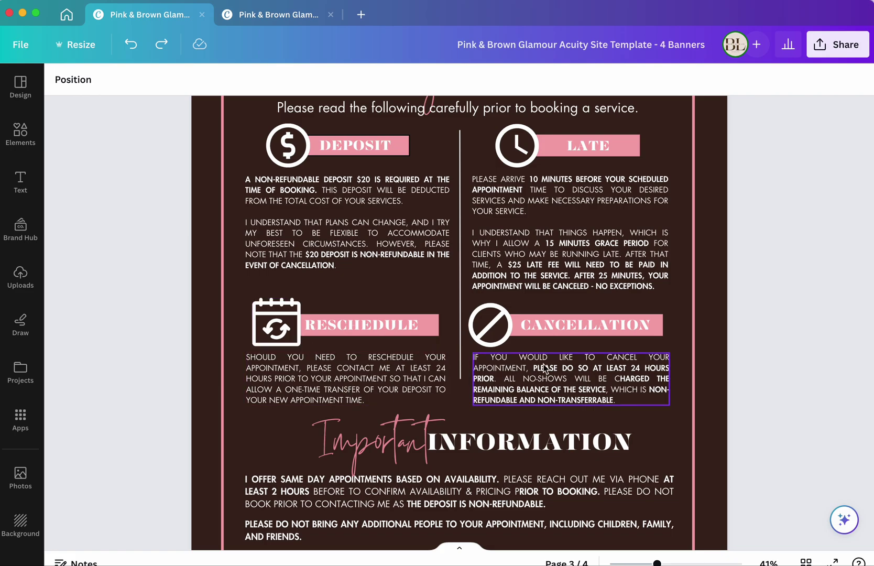
{"action": "scroll", "coordinate": [545, 369], "scroll_direction": "down", "scroll_amount": 9}
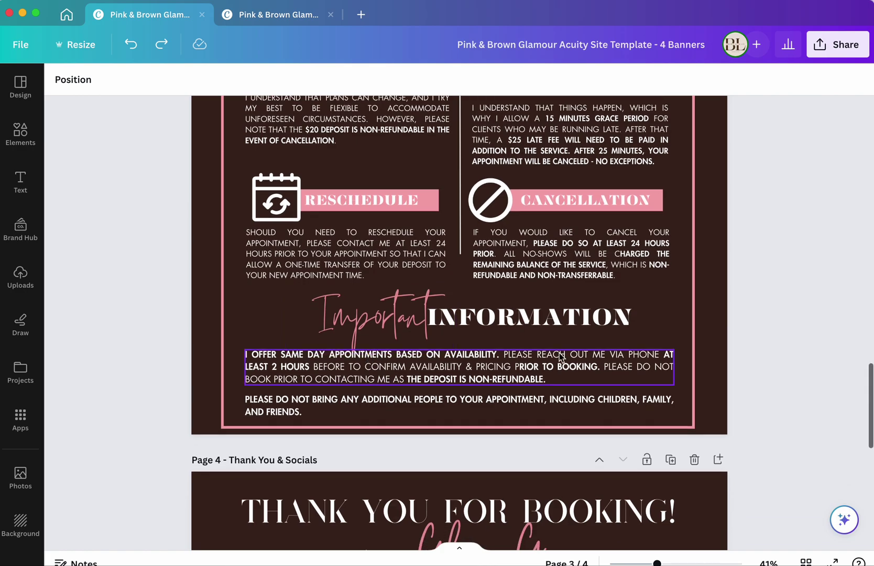
{"action": "scroll", "coordinate": [729, 322], "scroll_direction": "down", "scroll_amount": 3}
{"action": "scroll", "coordinate": [728, 321], "scroll_direction": "up", "scroll_amount": 2}
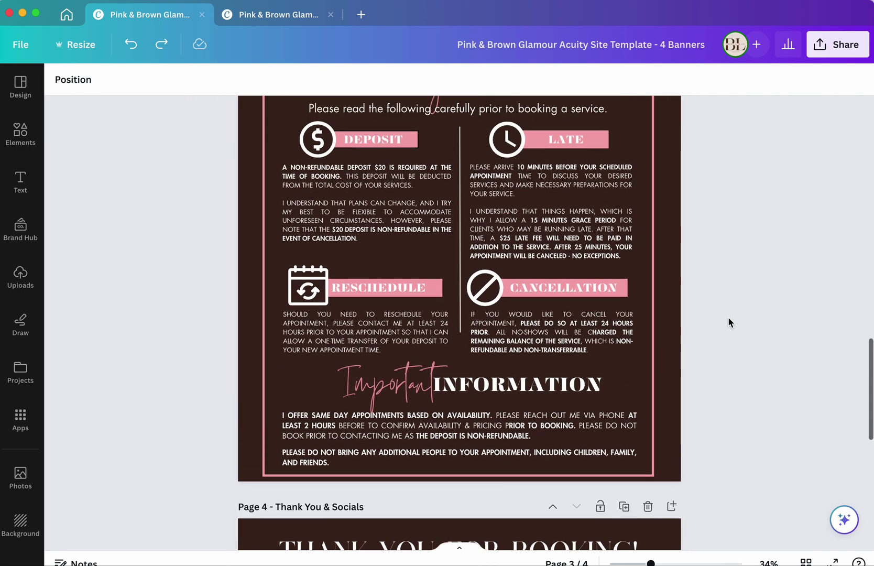
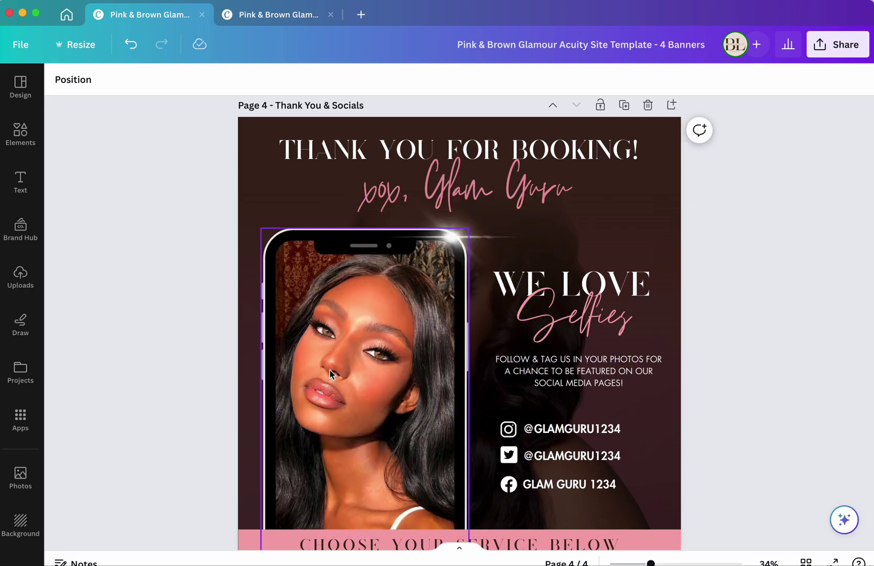
Inspect the crop of the portrait inside the phone frame on the Thank You & Socials page, leaving the framing as it is
{"action": "scroll", "coordinate": [329, 370], "scroll_direction": "down", "scroll_amount": 1}
{"action": "double_click", "coordinate": [371, 344]}
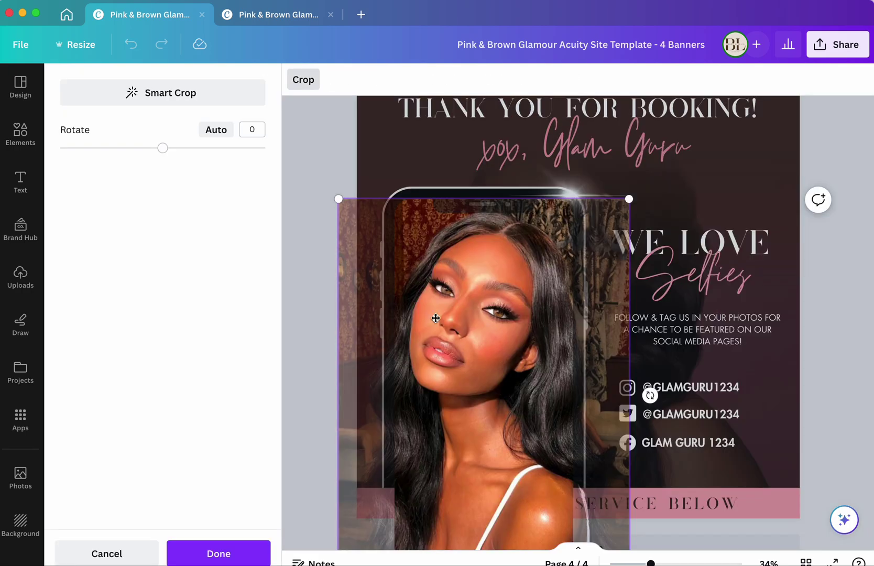
{"action": "scroll", "coordinate": [497, 331], "scroll_direction": "down", "scroll_amount": 1}
{"action": "scroll", "coordinate": [528, 413], "scroll_direction": "down", "scroll_amount": 1}
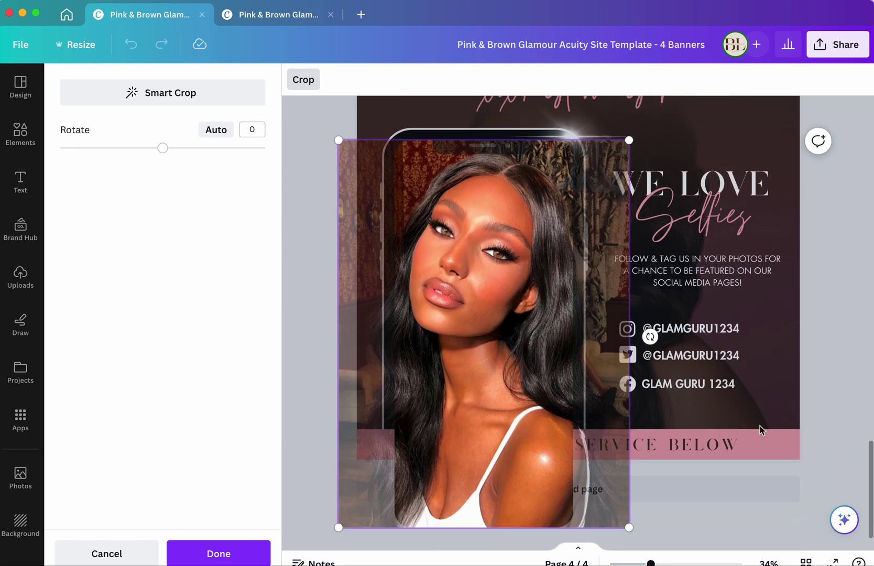
{"action": "left_click", "coordinate": [835, 404]}
{"action": "left_click", "coordinate": [766, 411]}
Review the finished banners from the Thank You & Socials page back up to the Cover Banner
{"action": "scroll", "coordinate": [766, 411], "scroll_direction": "up", "scroll_amount": 1}
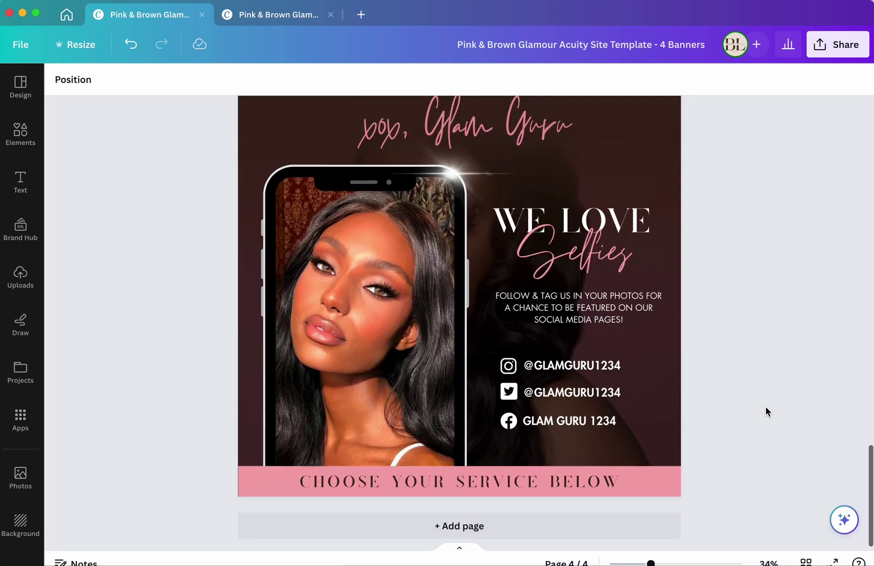
{"action": "scroll", "coordinate": [766, 407], "scroll_direction": "up", "scroll_amount": 1}
{"action": "scroll", "coordinate": [766, 408], "scroll_direction": "down", "scroll_amount": 3, "text": "ctrl"}
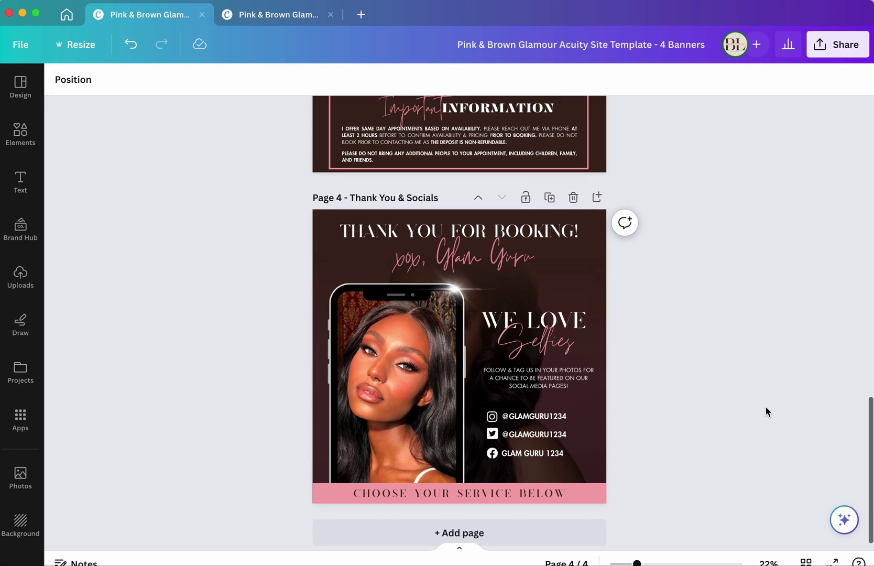
{"action": "scroll", "coordinate": [766, 412], "scroll_direction": "up", "scroll_amount": 4}
{"action": "scroll", "coordinate": [766, 412], "scroll_direction": "down", "scroll_amount": 4}
{"action": "scroll", "coordinate": [766, 412], "scroll_direction": "up", "scroll_amount": 10}
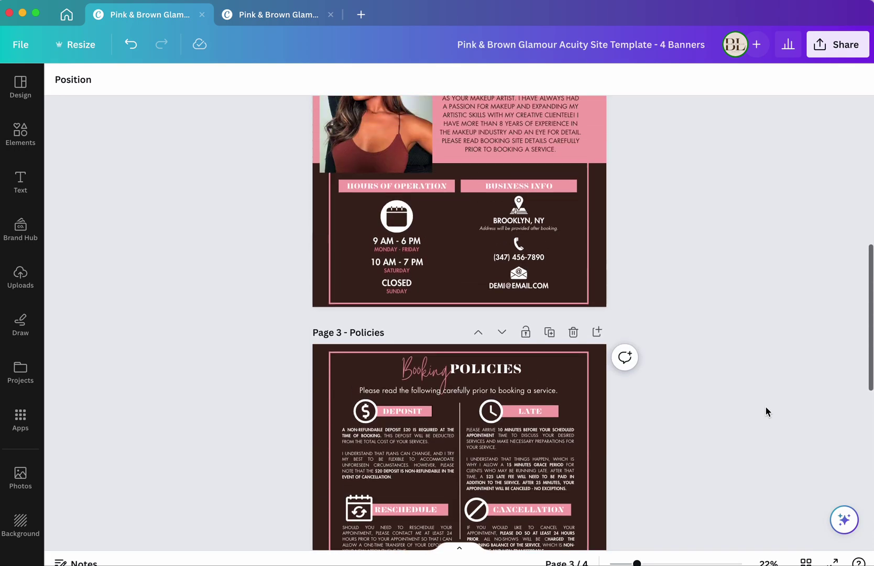
{"action": "scroll", "coordinate": [766, 406], "scroll_direction": "up", "scroll_amount": 10}
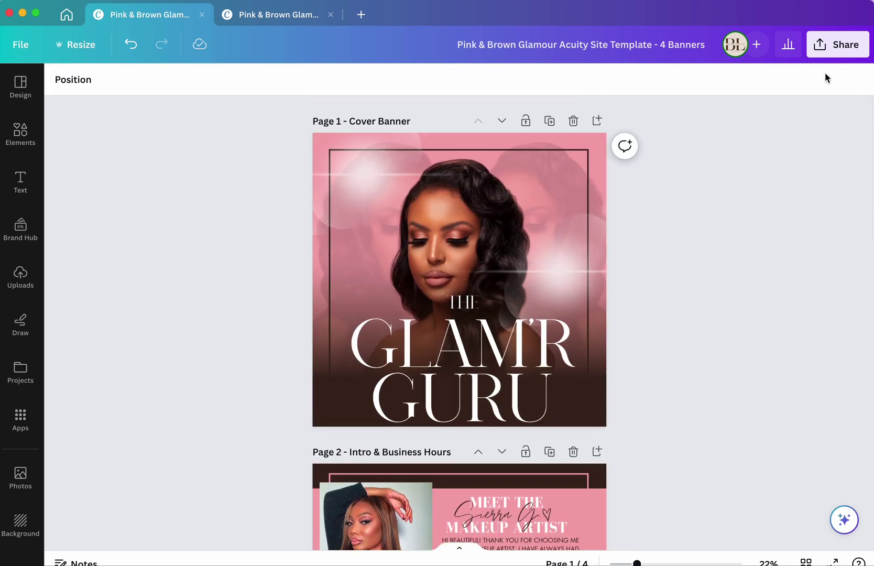
Set up a download of all four pages with JPG as the file type
{"action": "left_click", "coordinate": [831, 50]}
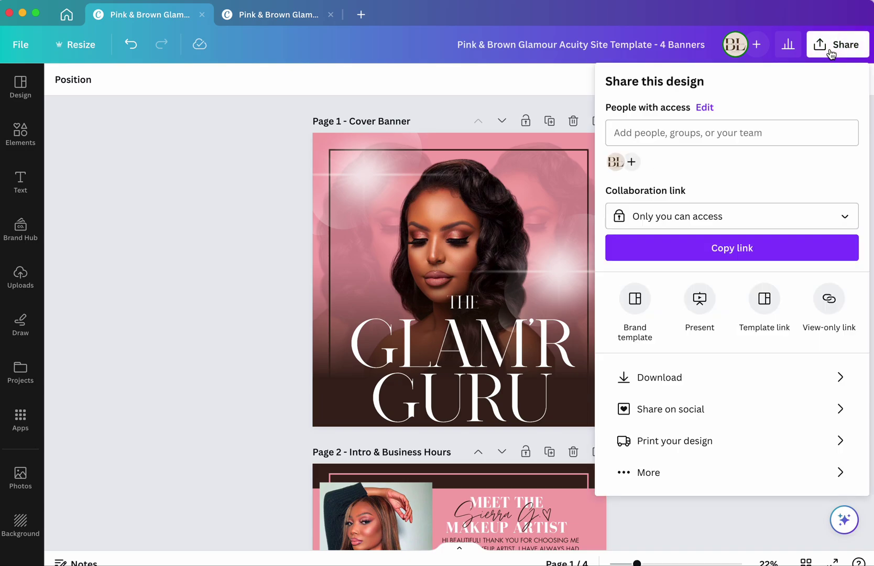
{"action": "left_click", "coordinate": [680, 378]}
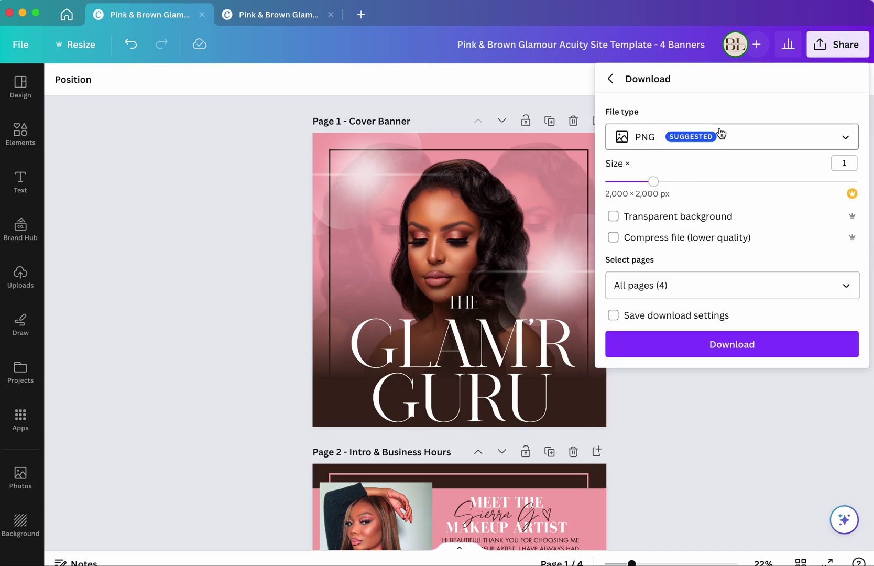
{"action": "left_click", "coordinate": [721, 133]}
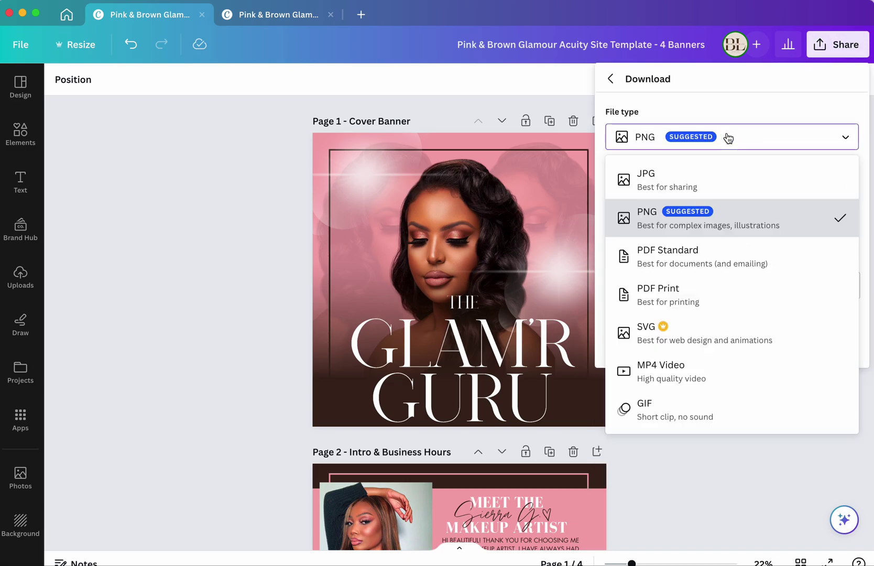
{"action": "left_click", "coordinate": [696, 182]}
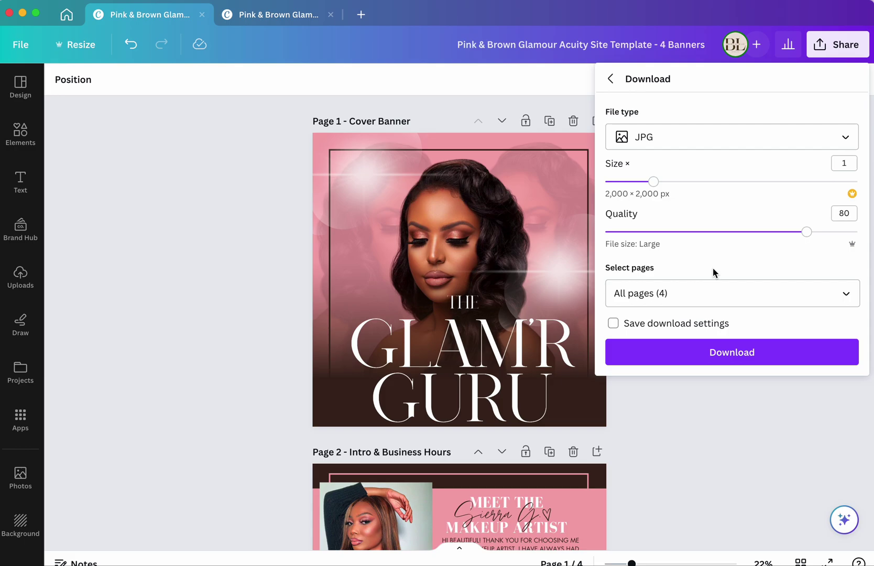
Download the four pages as a ZIP file named "Testing Pink and Brown" into the Downloads folder
{"action": "left_click", "coordinate": [732, 356]}
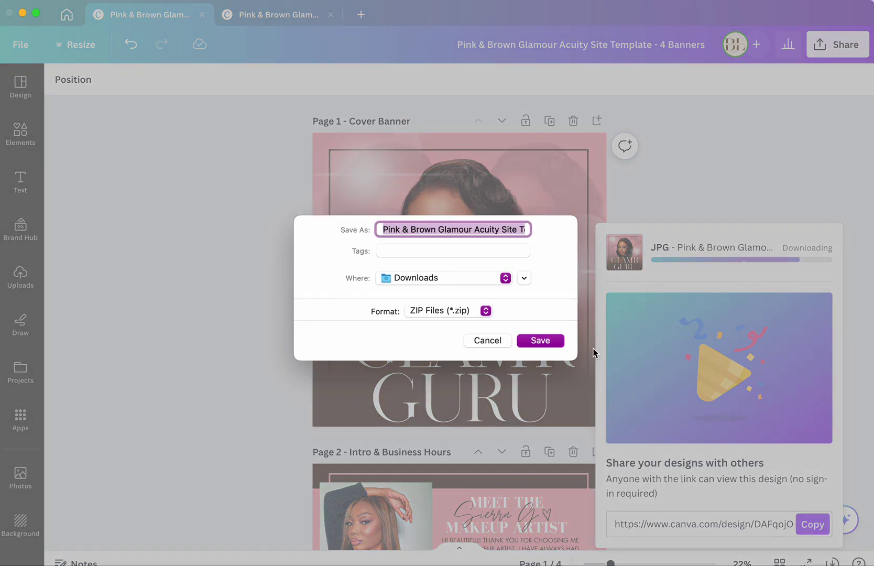
{"action": "key", "text": "BackSpace"}
{"action": "type", "text": "Testing"}
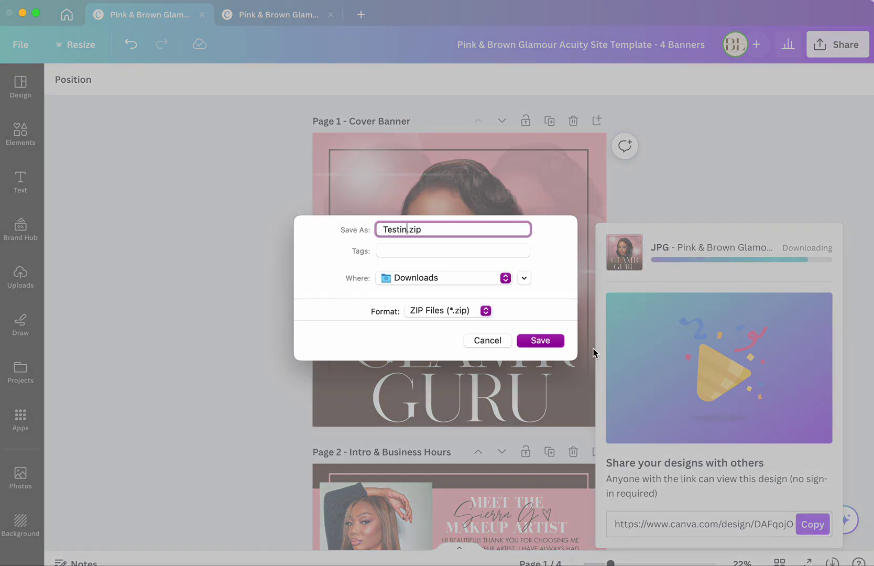
{"action": "type", "text": " Pink and Bro"}
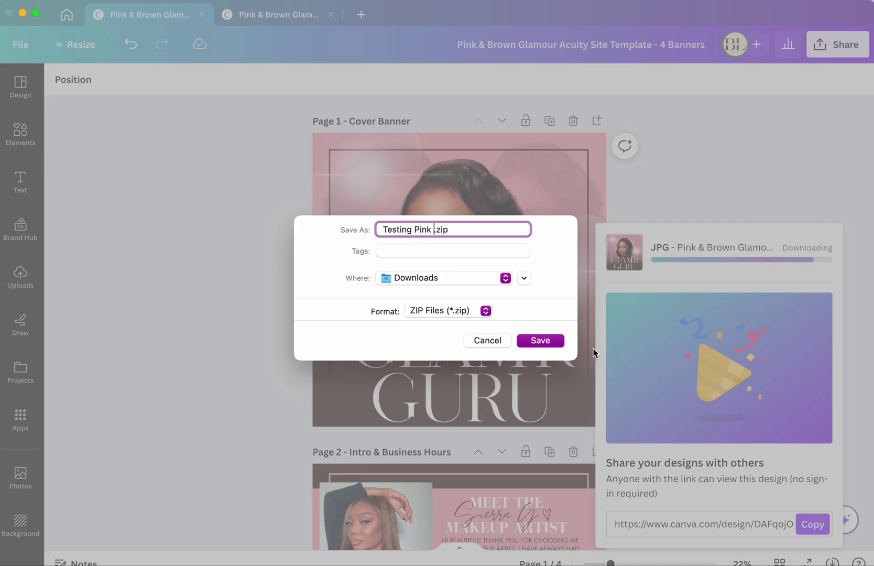
{"action": "type", "text": "wn"}
{"action": "left_click", "coordinate": [474, 286]}
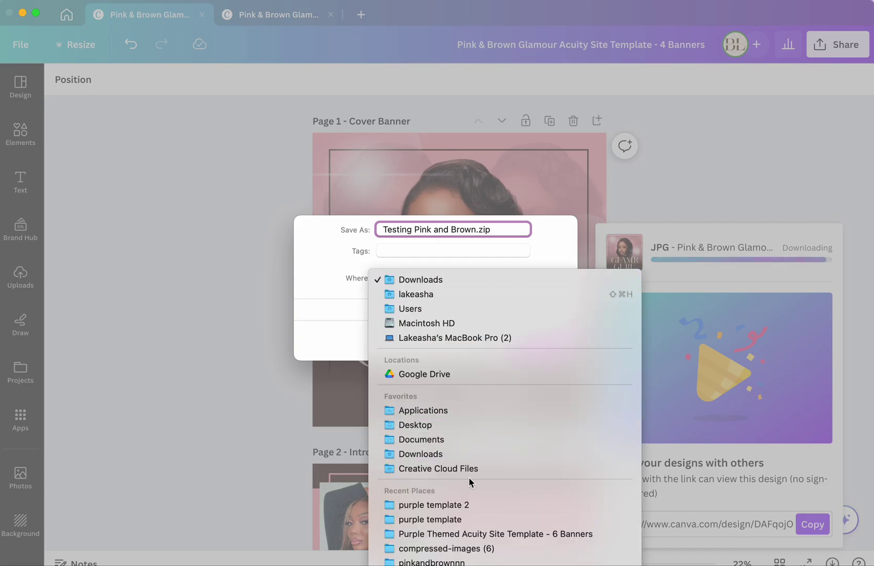
{"action": "left_click", "coordinate": [479, 281]}
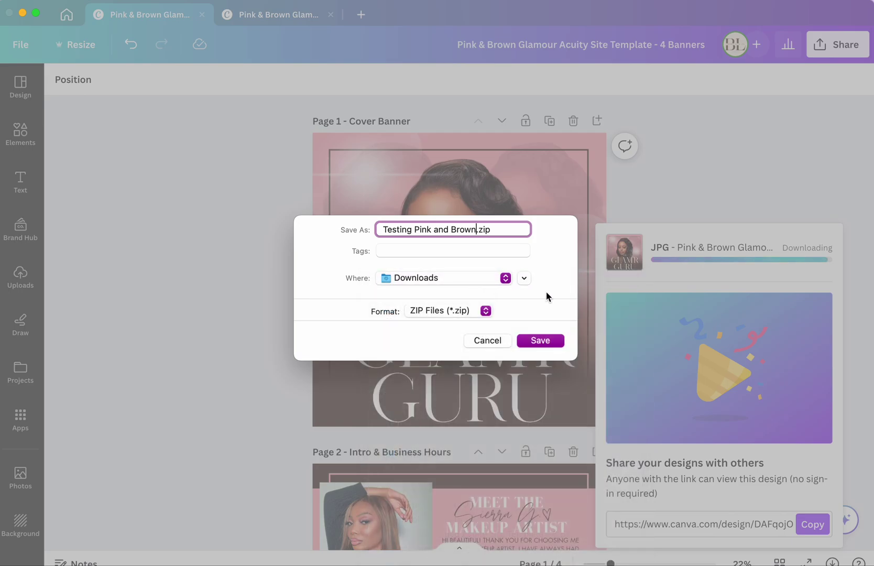
{"action": "left_click", "coordinate": [541, 341]}
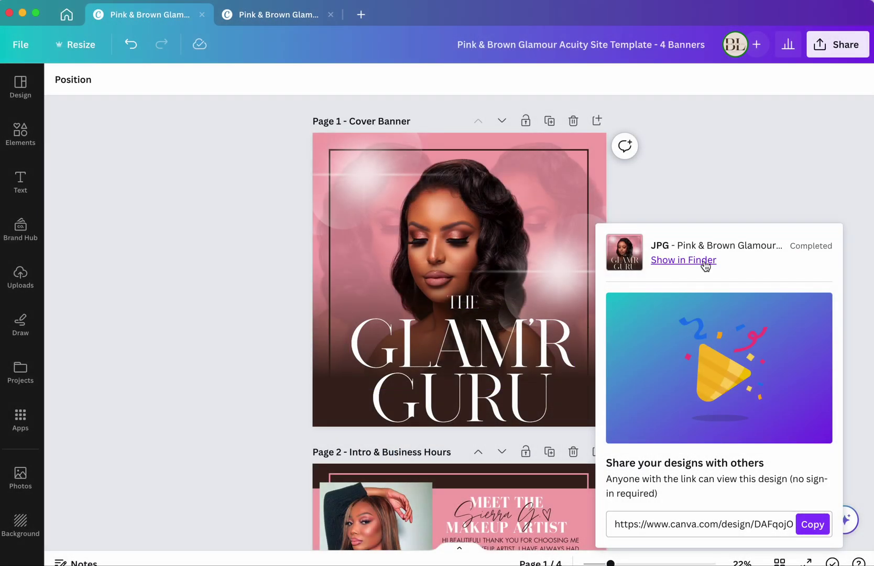
Locate Testing Pink and Brown.zip in Finder, extract it and open the extracted folder
{"action": "left_click", "coordinate": [683, 260]}
{"action": "key", "text": "ctrl+Up"}
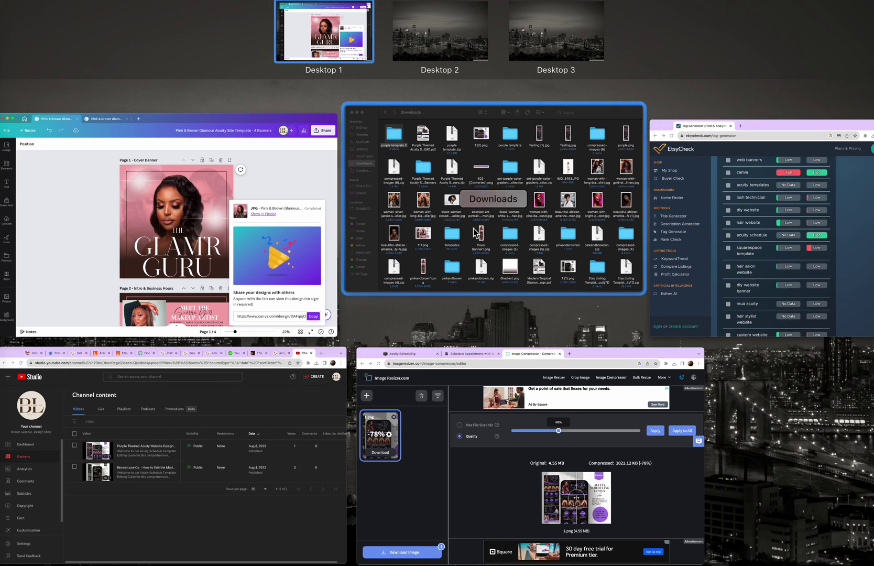
{"action": "left_click", "coordinate": [351, 195]}
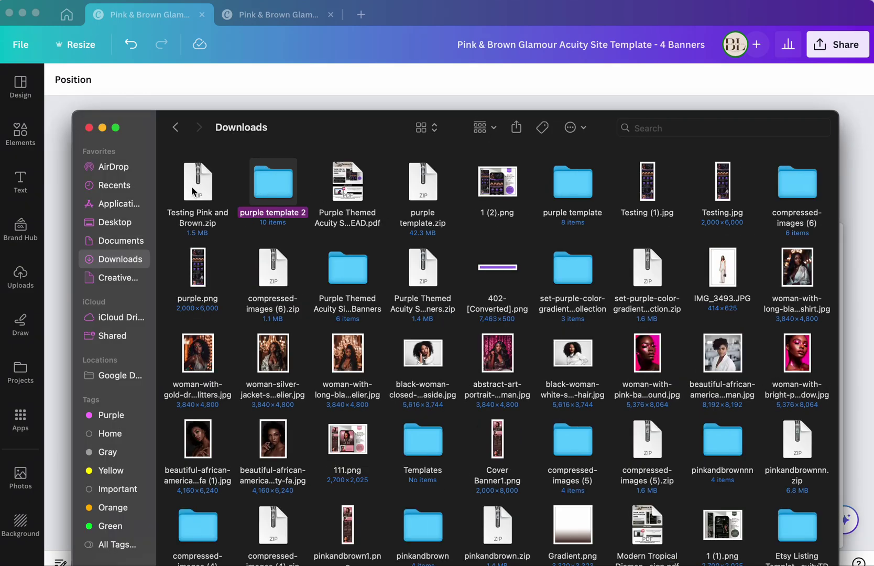
{"action": "left_click", "coordinate": [192, 190]}
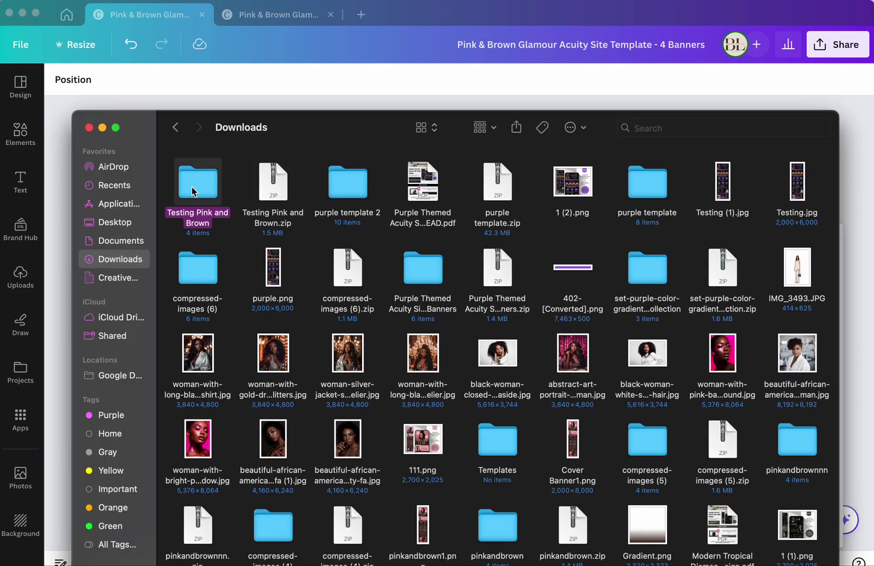
{"action": "double_click", "coordinate": [192, 191]}
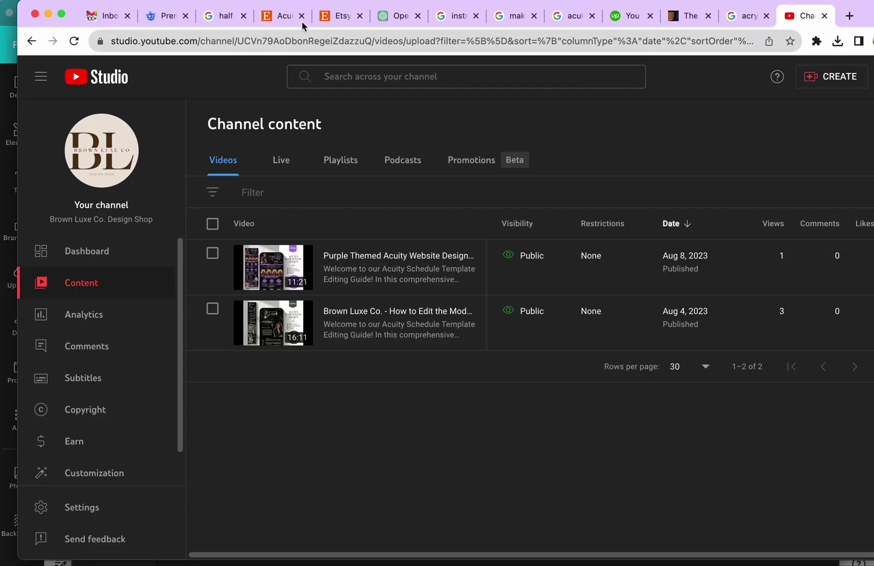
Switch to the Image Resizer.com site in the browser and start a fresh Image Compressor session, leaving the old editor
{"action": "key", "text": "ctrl+Up"}
{"action": "left_click", "coordinate": [482, 515]}
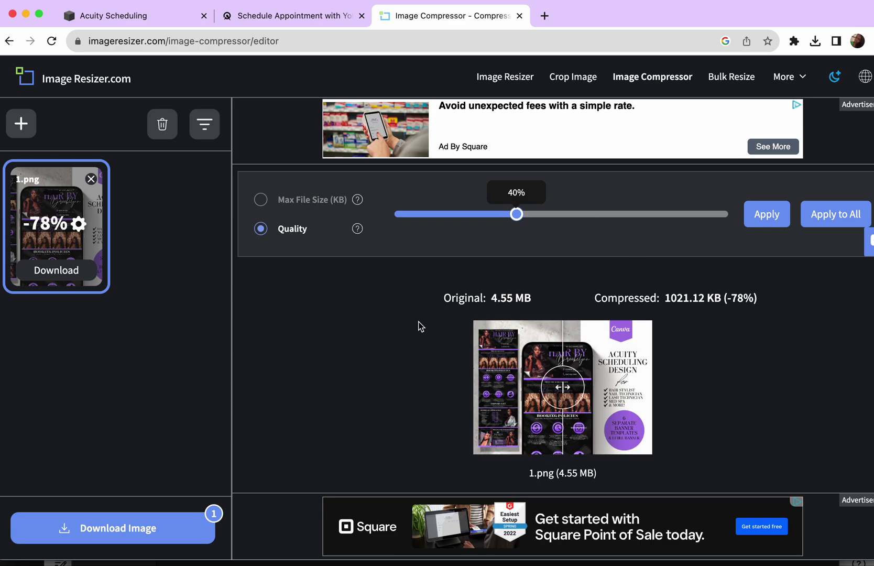
{"action": "left_click", "coordinate": [658, 76]}
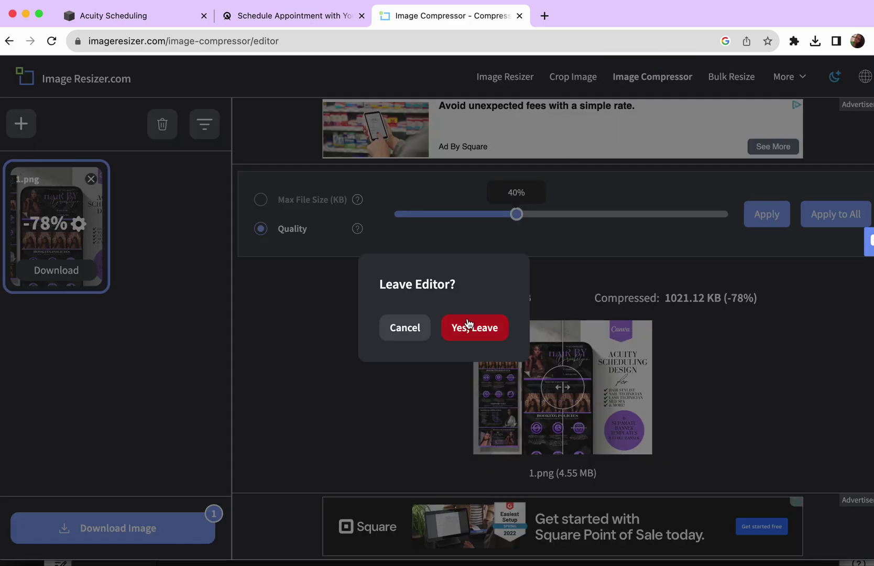
{"action": "left_click", "coordinate": [468, 329]}
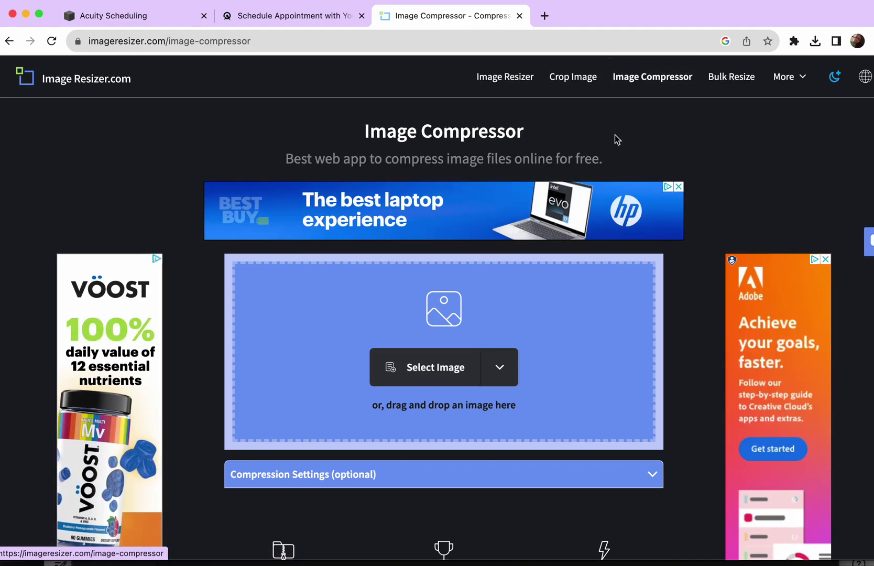
Load all four banner JPGs from the Testing Pink and Brown folder into the Image Compressor
{"action": "left_click", "coordinate": [447, 366]}
{"action": "double_click", "coordinate": [330, 210]}
{"action": "left_click_drag", "start_coordinate": [590, 277], "coordinate": [288, 175]}
{"action": "left_click", "coordinate": [537, 256]}
{"action": "left_click_drag", "start_coordinate": [602, 310], "coordinate": [325, 208]}
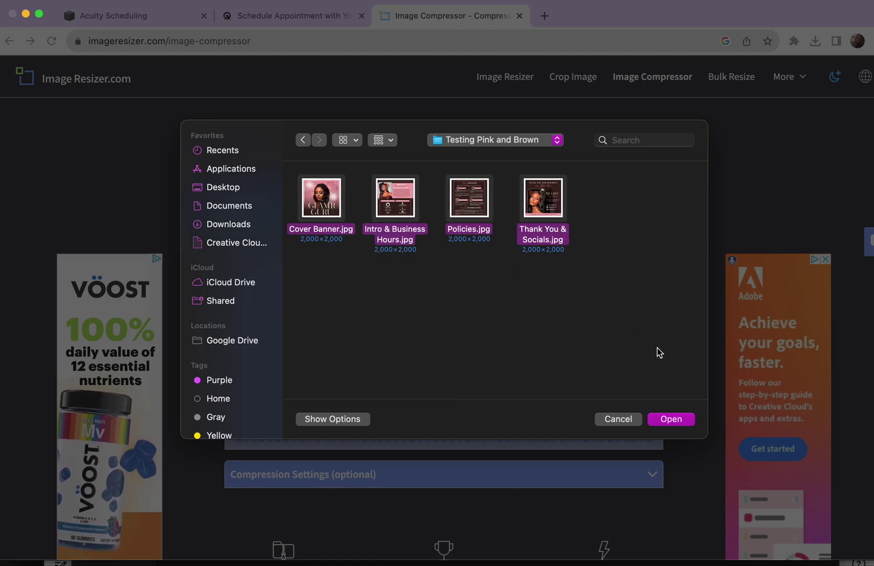
{"action": "left_click", "coordinate": [678, 420]}
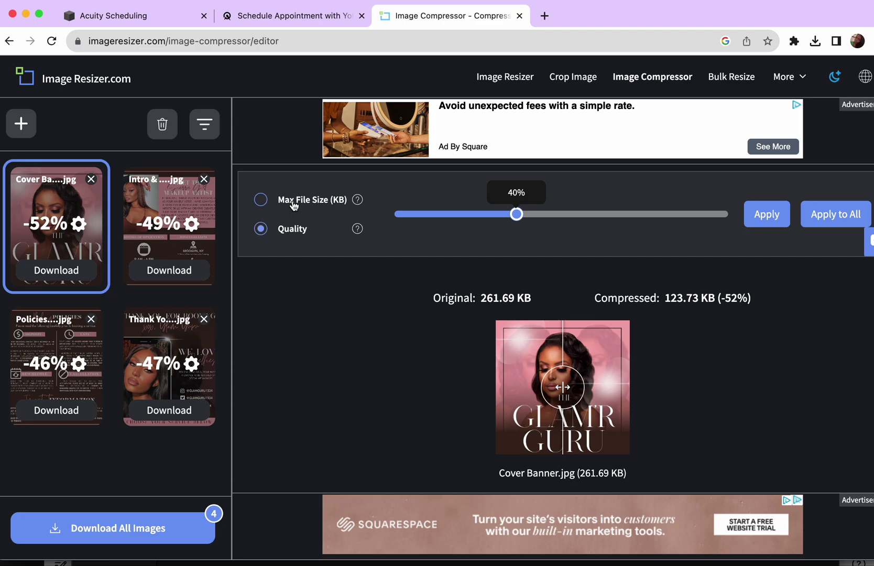
Apply a maximum file size of 1400 KB to all four images and download them together
{"action": "left_click", "coordinate": [293, 202]}
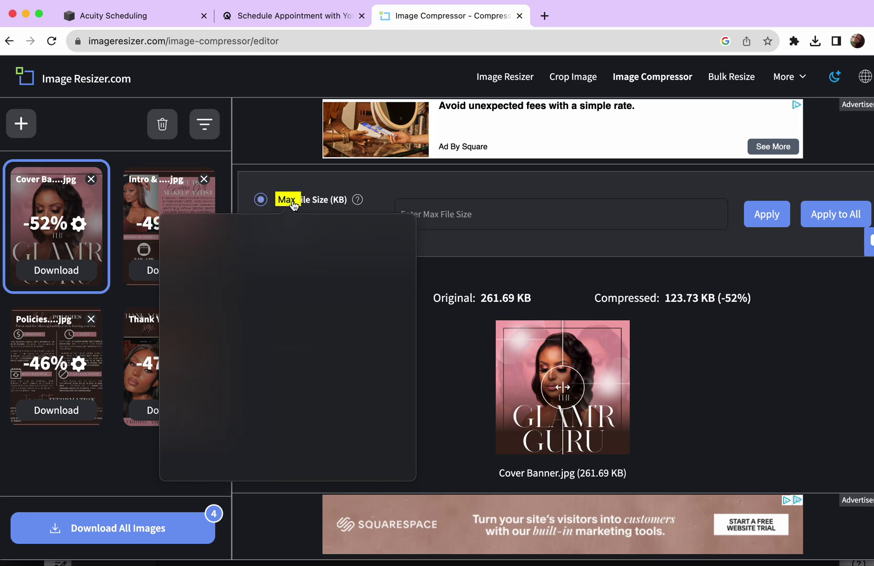
{"action": "left_click", "coordinate": [267, 202]}
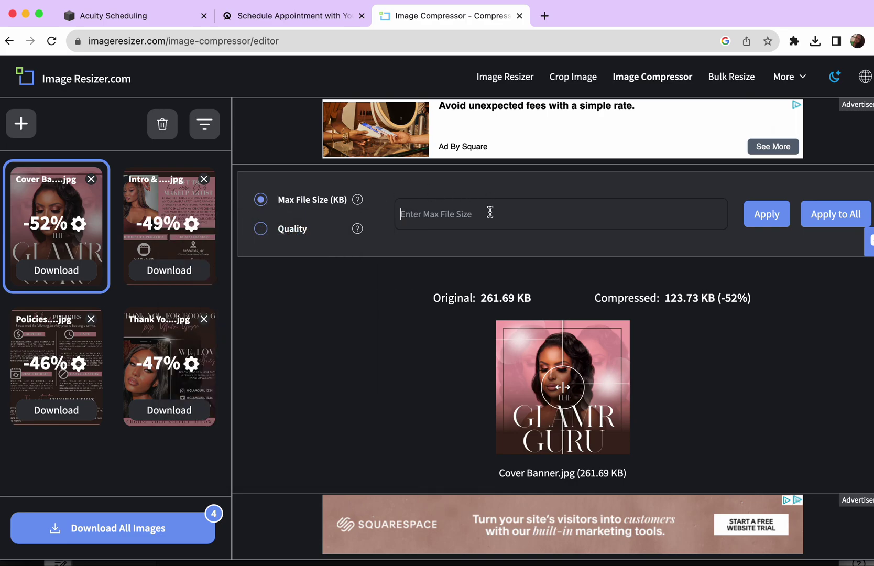
{"action": "left_click", "coordinate": [491, 212]}
{"action": "type", "text": "1400"}
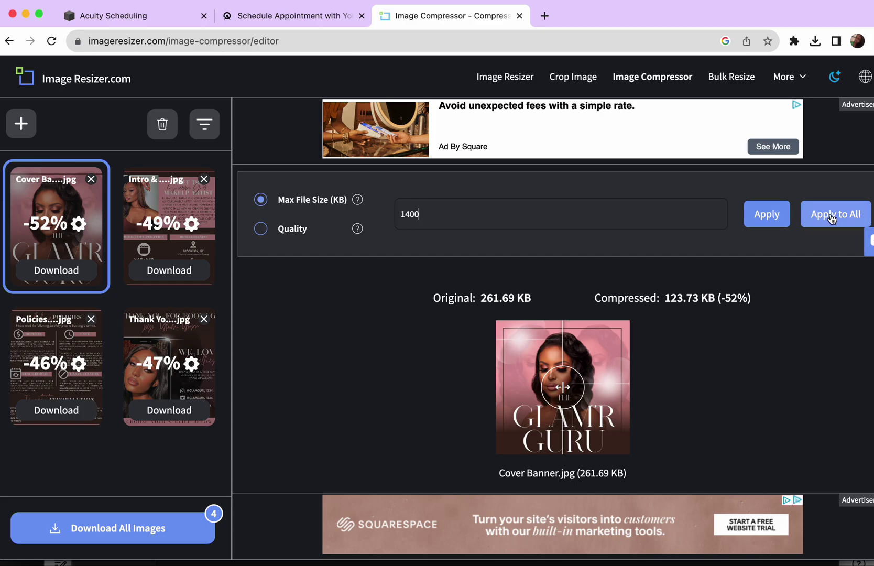
{"action": "left_click", "coordinate": [832, 216]}
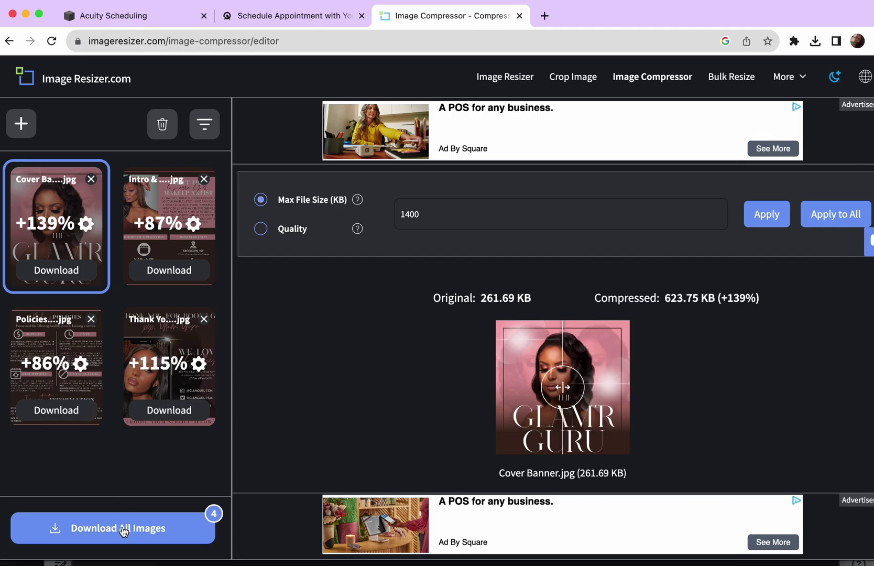
{"action": "left_click", "coordinate": [124, 531]}
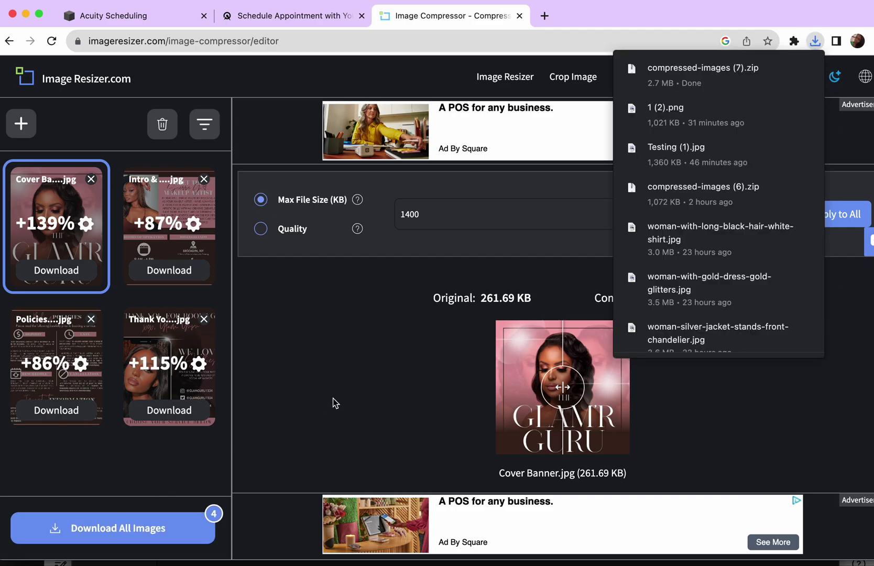
Extract compressed-images (7).zip from the Downloads folder in Finder and open the resulting folder
{"action": "key", "text": "ctrl+Up"}
{"action": "left_click", "coordinate": [578, 197]}
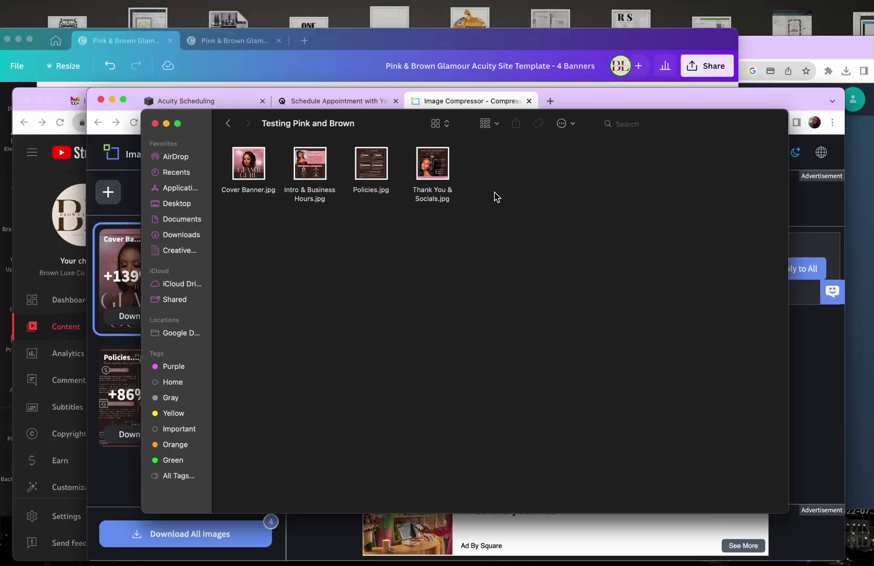
{"action": "left_click", "coordinate": [118, 259]}
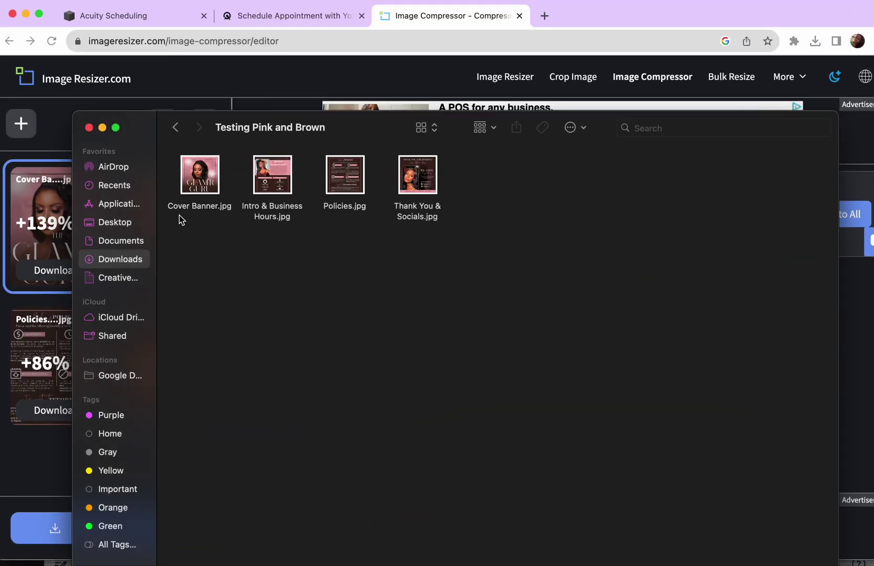
{"action": "double_click", "coordinate": [196, 187]}
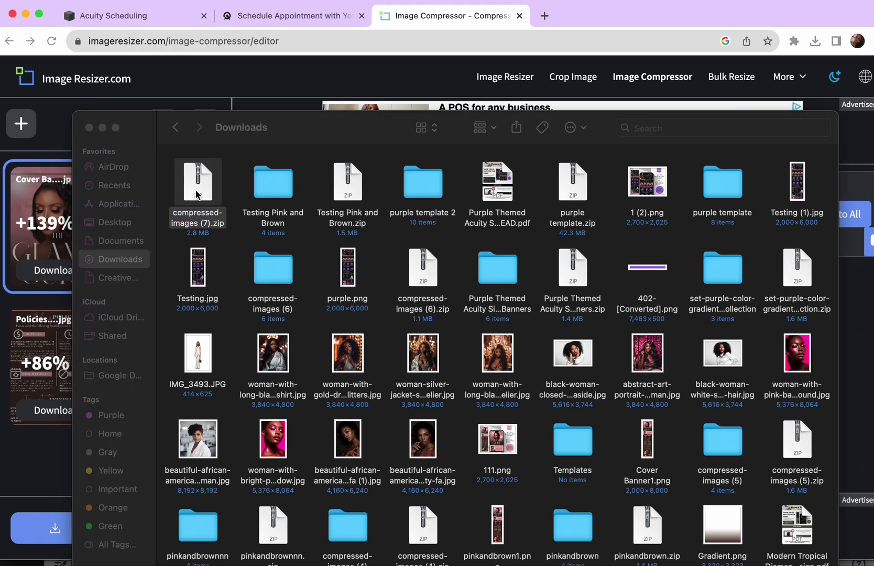
{"action": "double_click", "coordinate": [203, 194]}
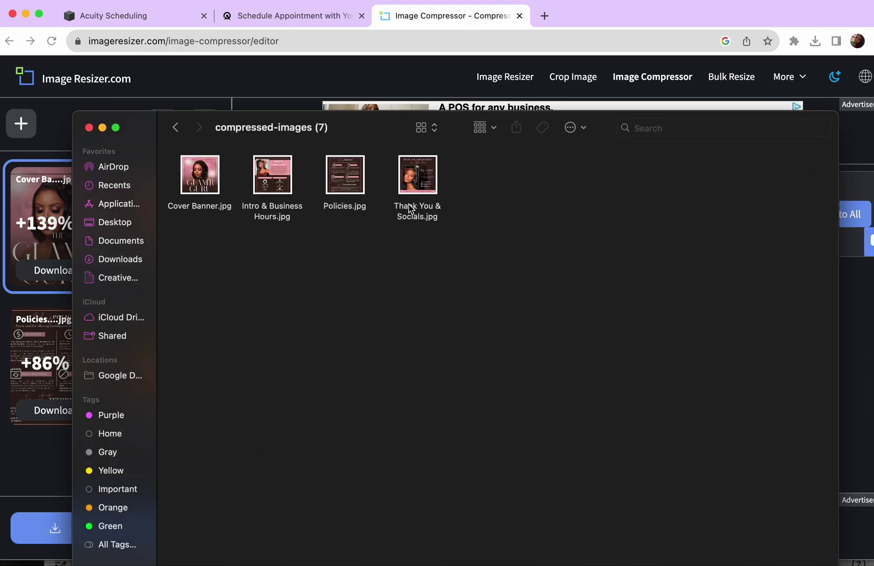
Return to the browser, close the Schedule Appointment tab and bring up the scheduling instructions in Acuity Scheduling's appearance settings
{"action": "left_click", "coordinate": [579, 22]}
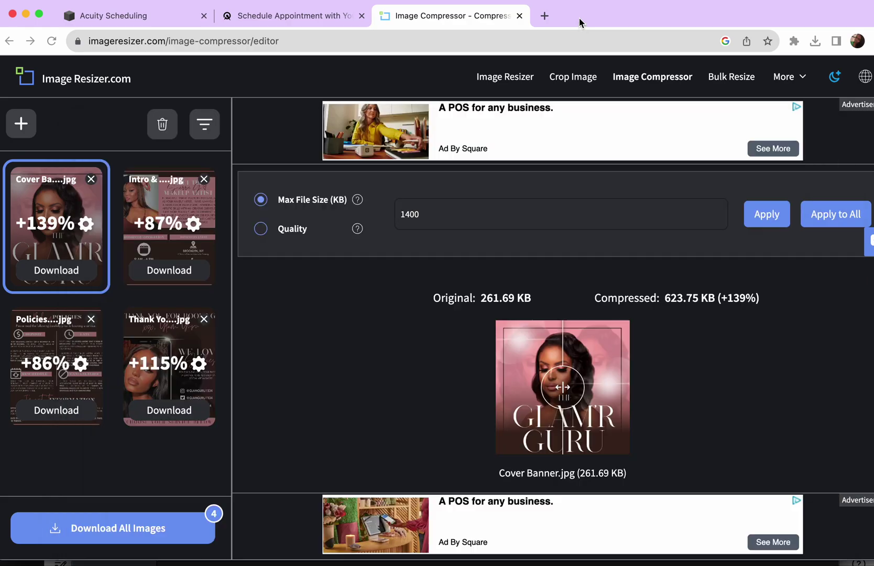
{"action": "left_click", "coordinate": [321, 23]}
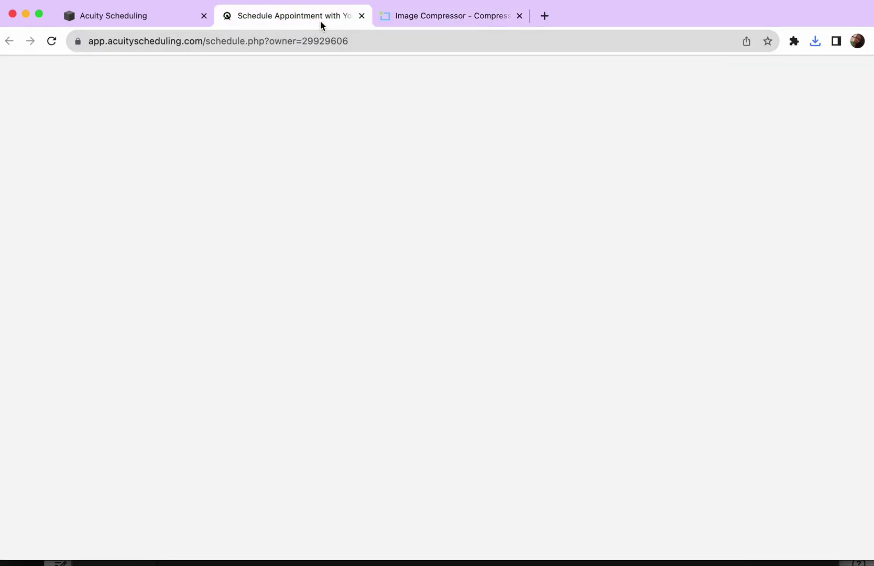
{"action": "left_click", "coordinate": [361, 15]}
{"action": "left_click", "coordinate": [153, 20]}
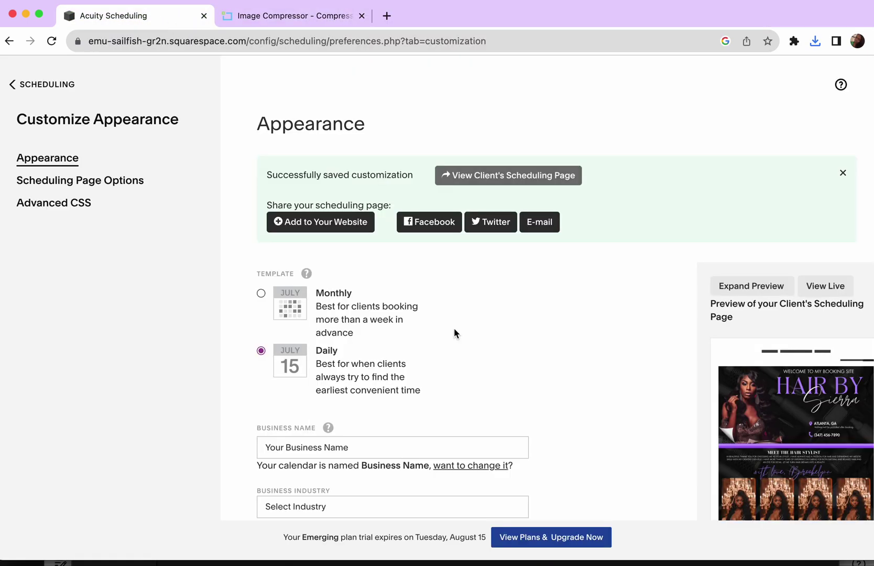
{"action": "scroll", "coordinate": [454, 328], "scroll_direction": "down", "scroll_amount": 5}
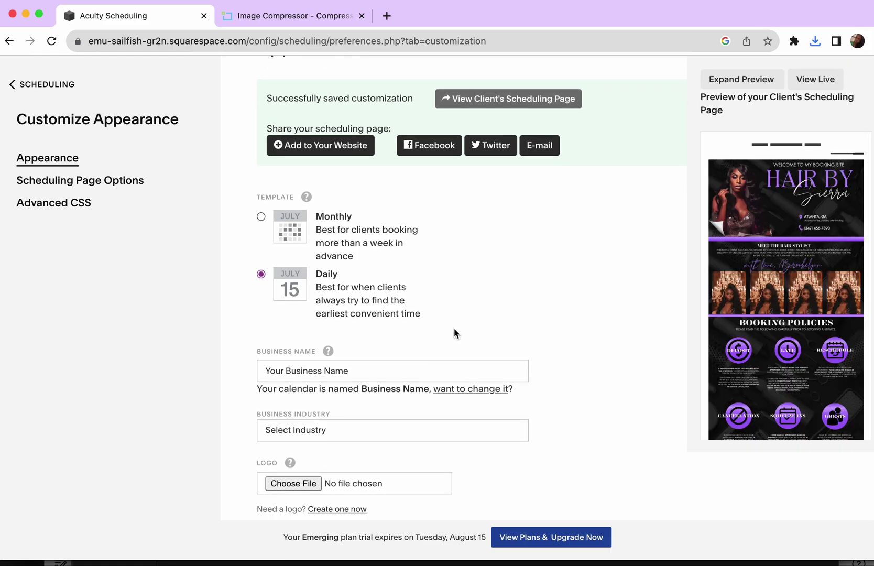
{"action": "scroll", "coordinate": [455, 328], "scroll_direction": "down", "scroll_amount": 3}
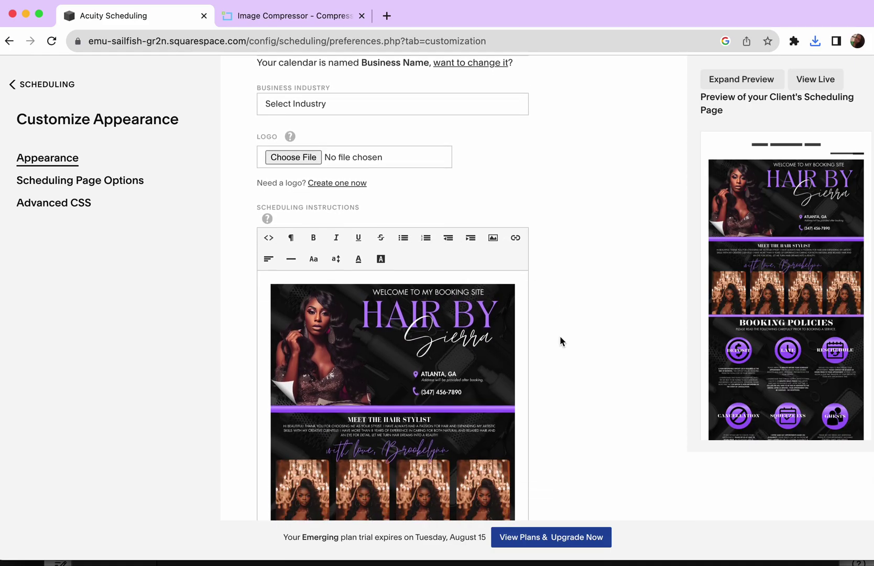
Go back to the Acuity Scheduling home page and reopen Customize Appearance under the client scheduling page settings
{"action": "left_click", "coordinate": [59, 92]}
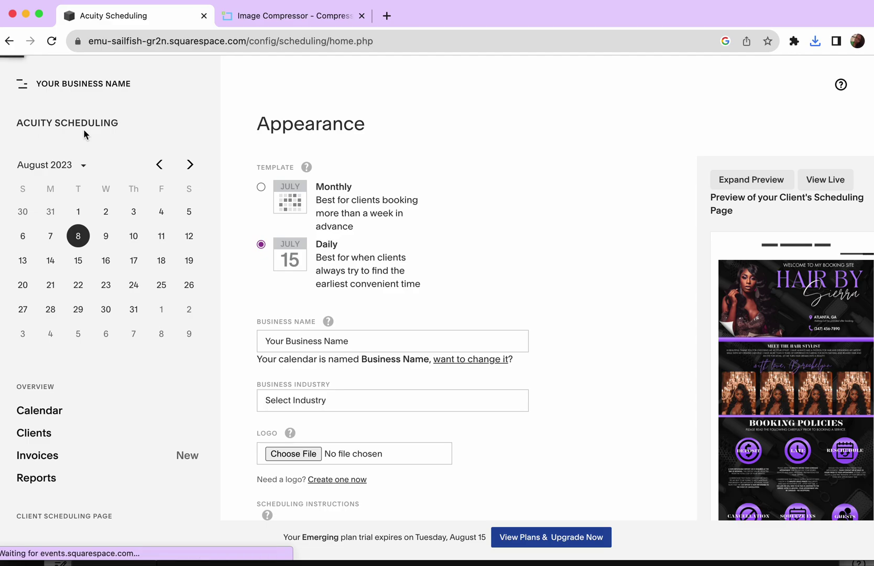
{"action": "scroll", "coordinate": [82, 397], "scroll_direction": "down", "scroll_amount": 4}
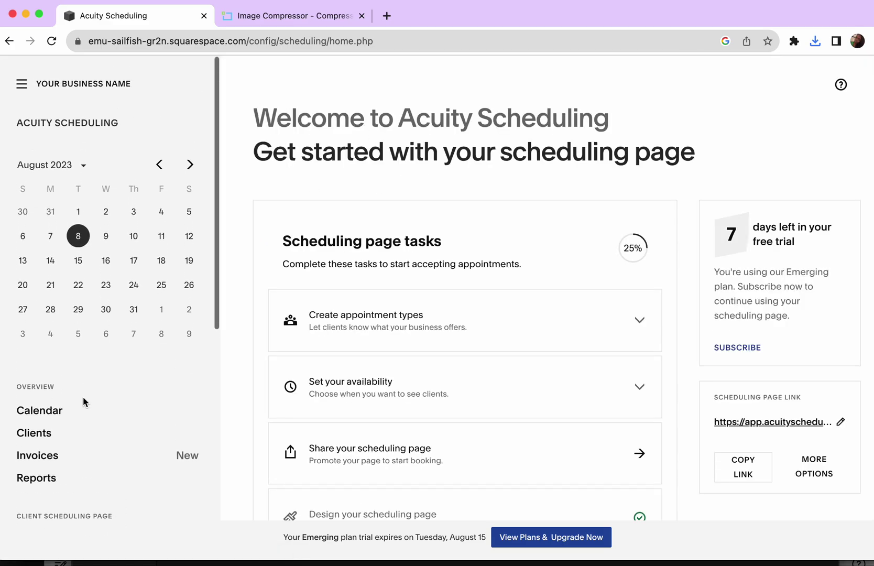
{"action": "scroll", "coordinate": [83, 399], "scroll_direction": "down", "scroll_amount": 3}
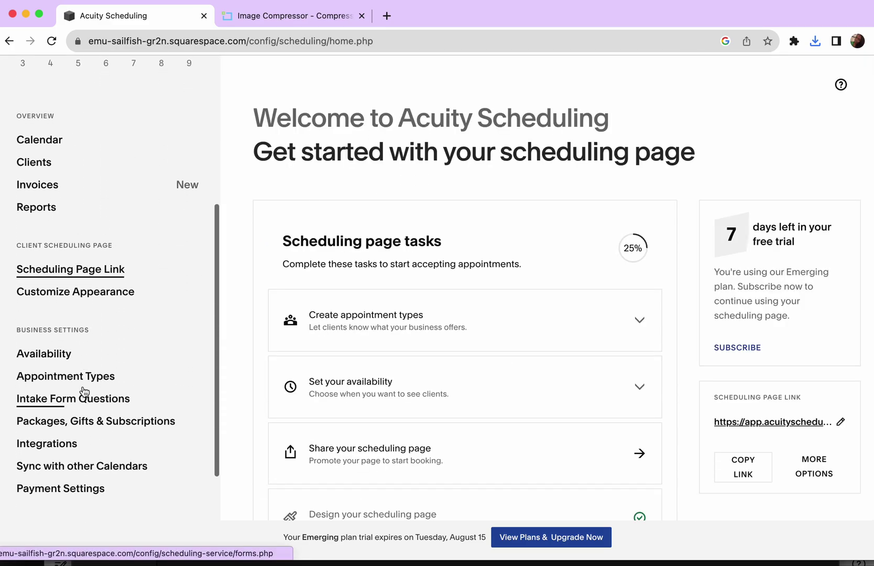
{"action": "left_click", "coordinate": [84, 291]}
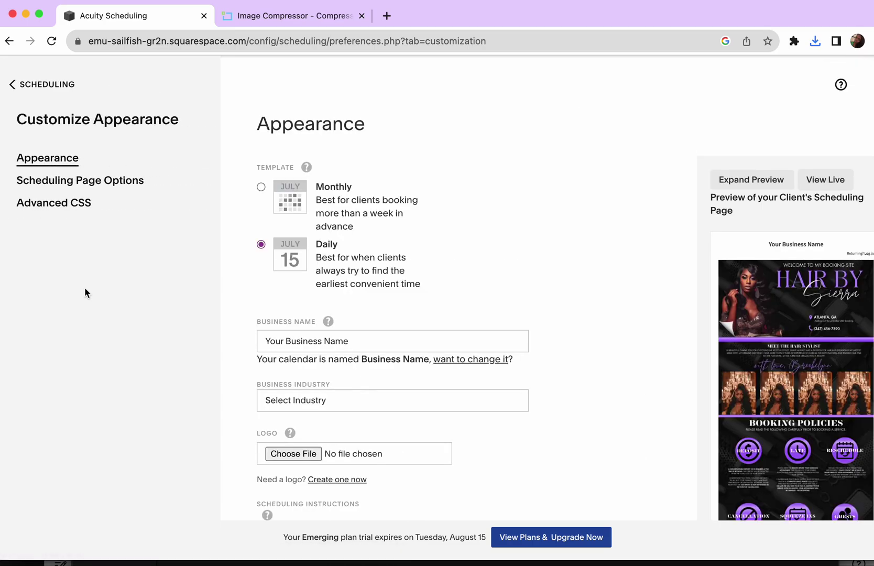
Delete the existing purple hair banner from the scheduling instructions
{"action": "scroll", "coordinate": [453, 272], "scroll_direction": "down", "scroll_amount": 8}
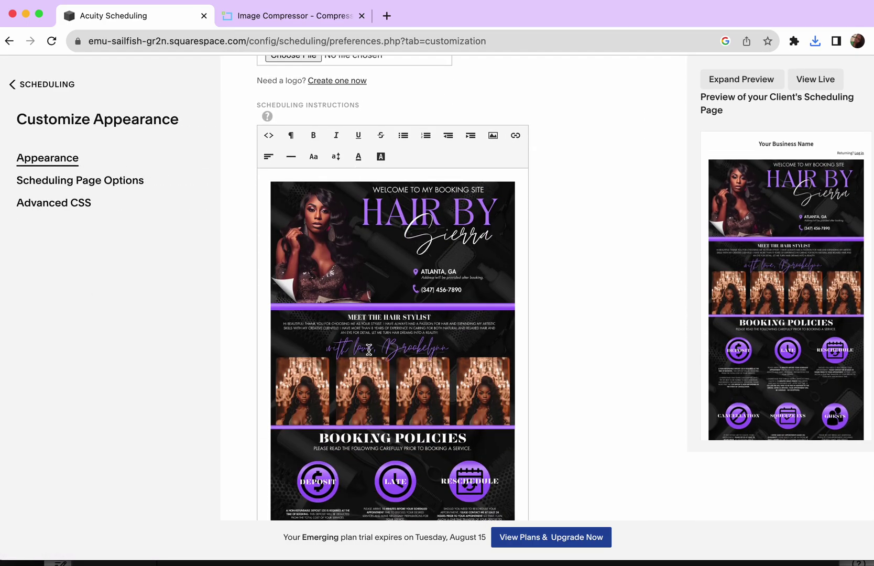
{"action": "left_click", "coordinate": [369, 351]}
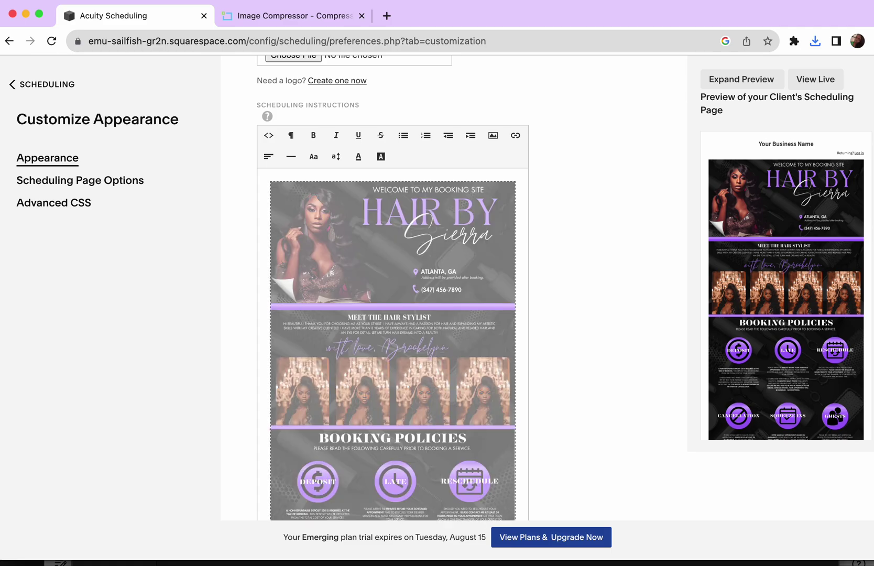
{"action": "key", "text": "BackSpace"}
Insert Cover Banner.jpg from the Testing Pink and Brown folder into the empty scheduling instructions
{"action": "scroll", "coordinate": [417, 323], "scroll_direction": "up", "scroll_amount": 3}
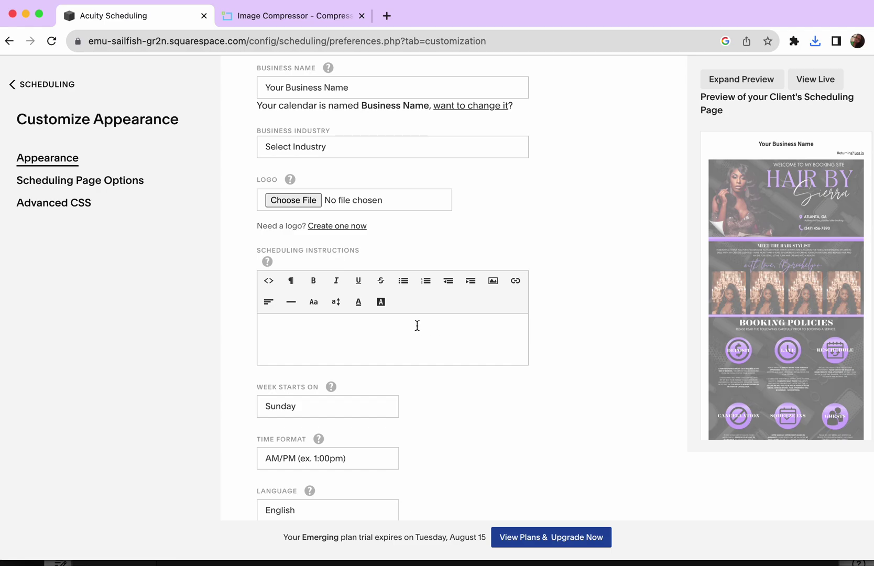
{"action": "left_click", "coordinate": [493, 282]}
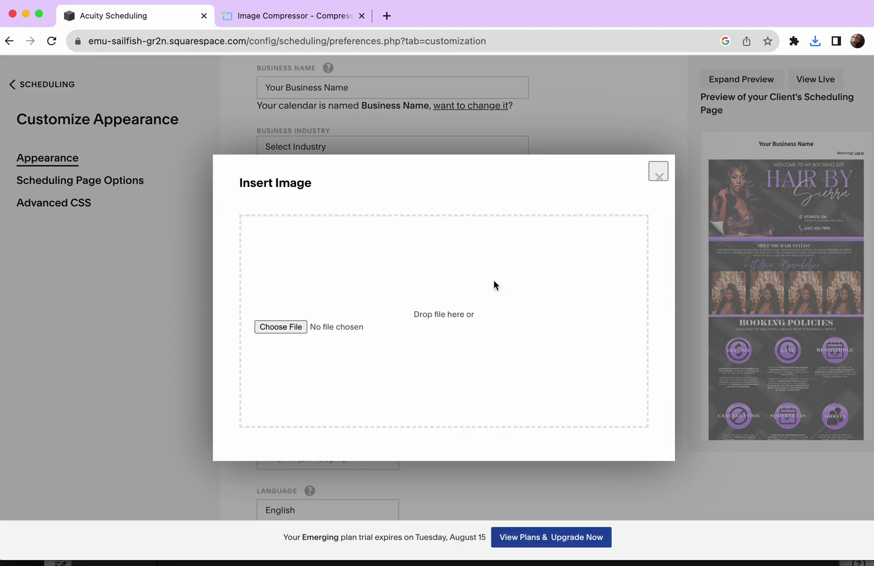
{"action": "left_click", "coordinate": [288, 325]}
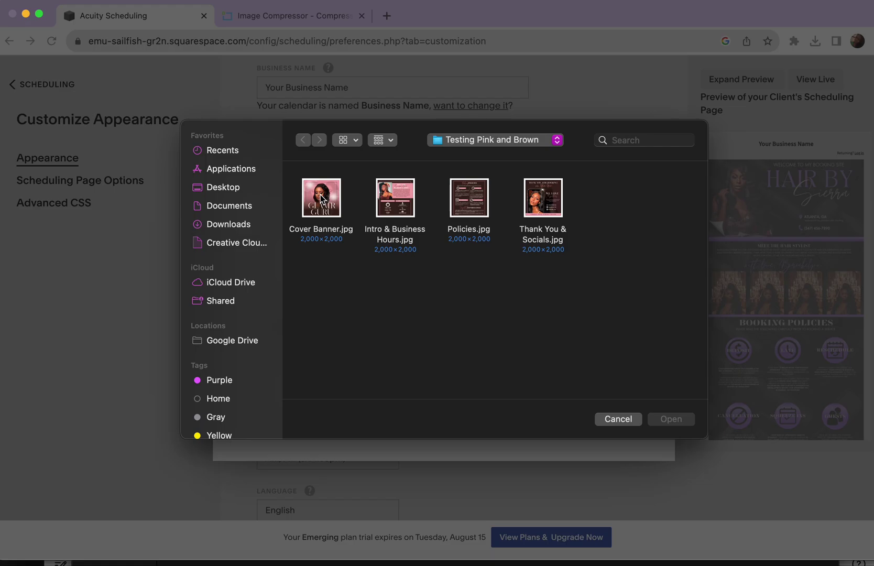
{"action": "left_click", "coordinate": [321, 200]}
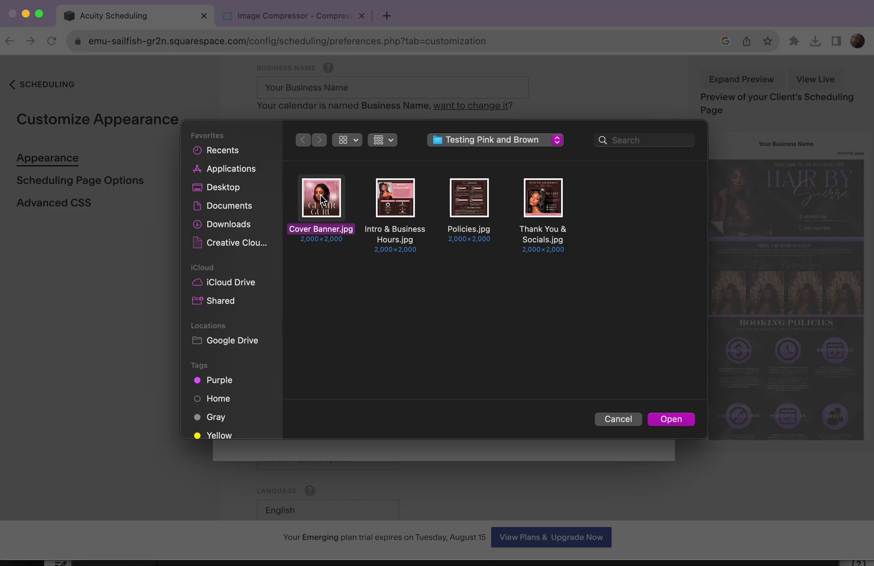
{"action": "left_click", "coordinate": [671, 419]}
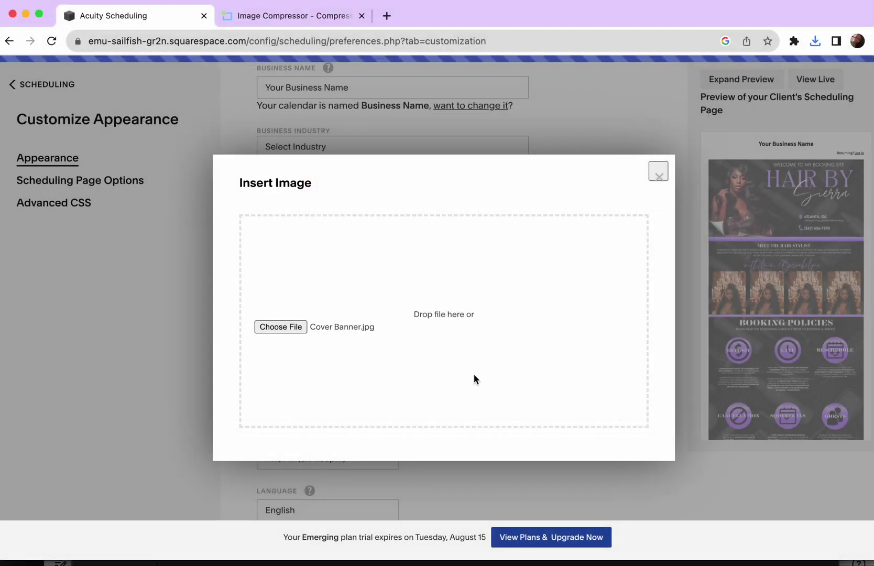
{"action": "scroll", "coordinate": [475, 374], "scroll_direction": "down", "scroll_amount": 1}
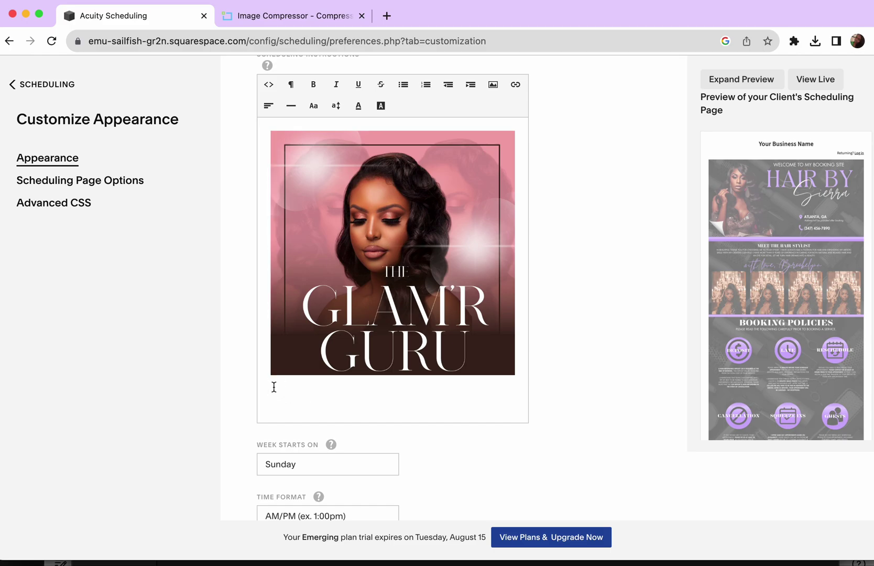
{"action": "key", "text": "BackSpace"}
{"action": "key", "text": "BackSpace"}
{"action": "key", "text": "super+z"}
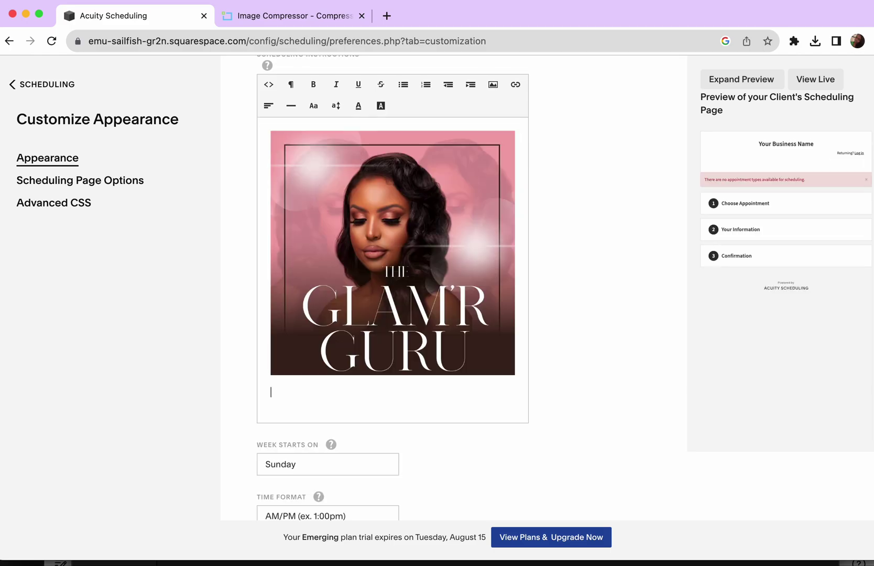
Insert Intro & Business Hours.jpg on the line below the cover banner in the scheduling instructions
{"action": "left_click", "coordinate": [273, 392]}
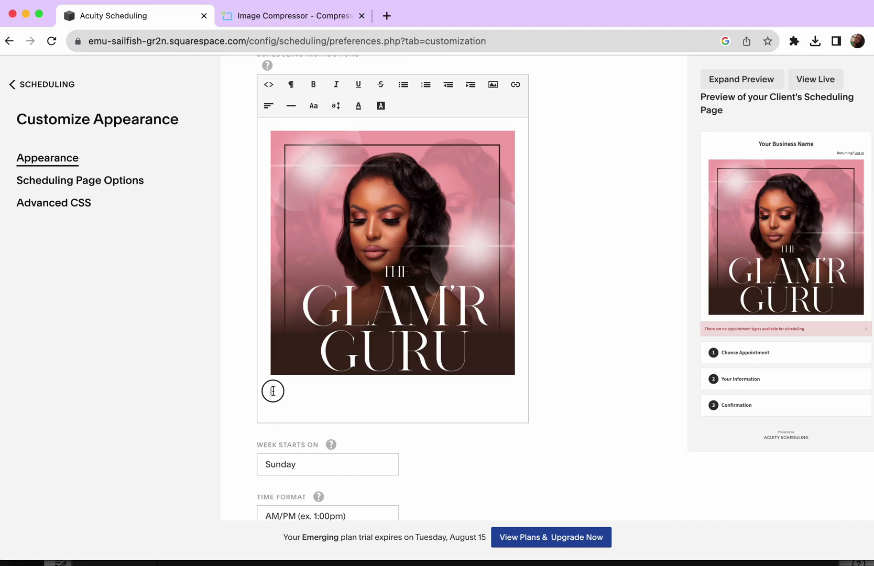
{"action": "scroll", "coordinate": [273, 391], "scroll_direction": "up", "scroll_amount": 1}
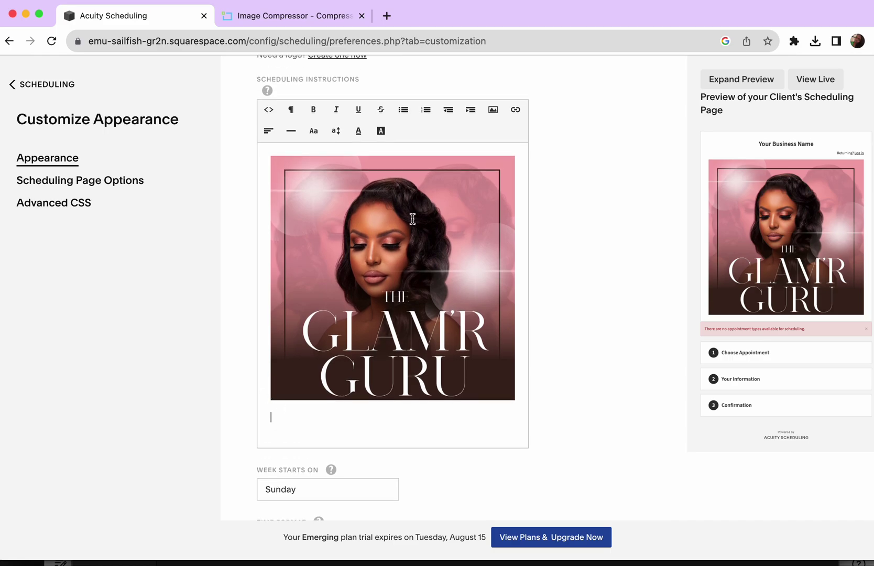
{"action": "left_click", "coordinate": [492, 109]}
{"action": "left_click", "coordinate": [291, 326]}
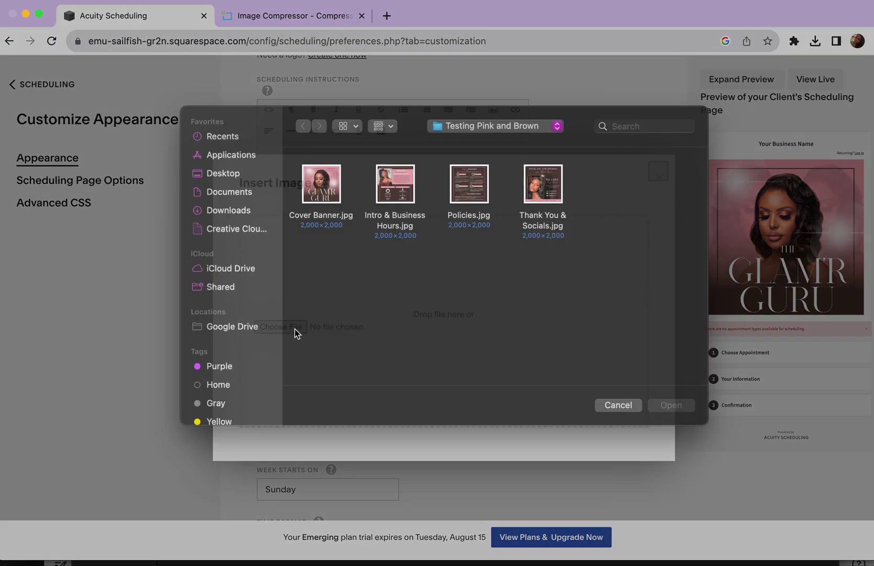
{"action": "left_click", "coordinate": [407, 204]}
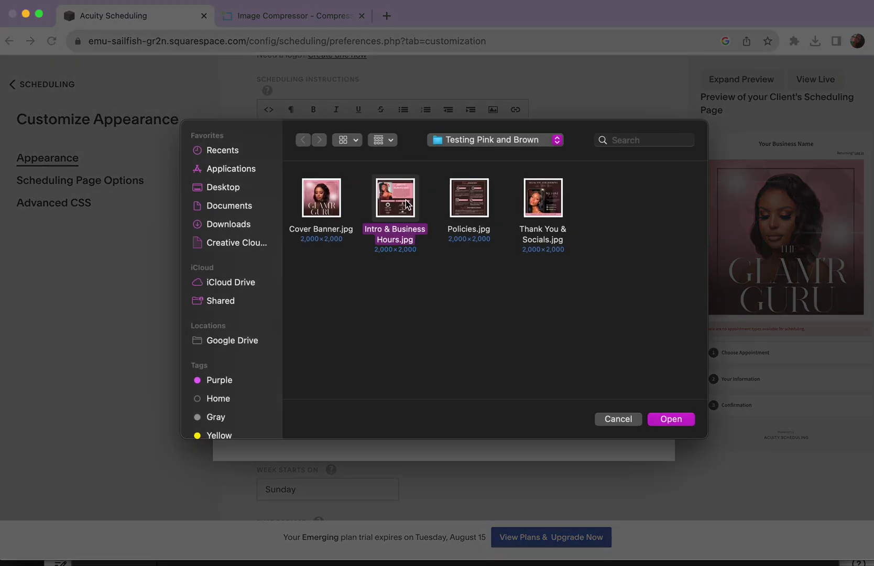
{"action": "left_click", "coordinate": [671, 419]}
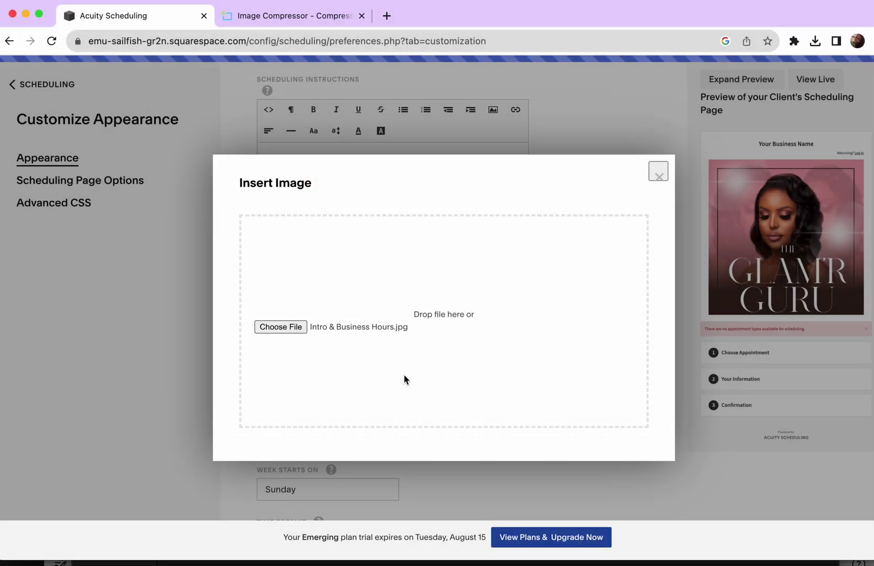
Remove the blank space between the cover banner and the intro and business hours banner
{"action": "scroll", "coordinate": [404, 374], "scroll_direction": "down", "scroll_amount": 1}
{"action": "scroll", "coordinate": [404, 374], "scroll_direction": "down", "scroll_amount": 3}
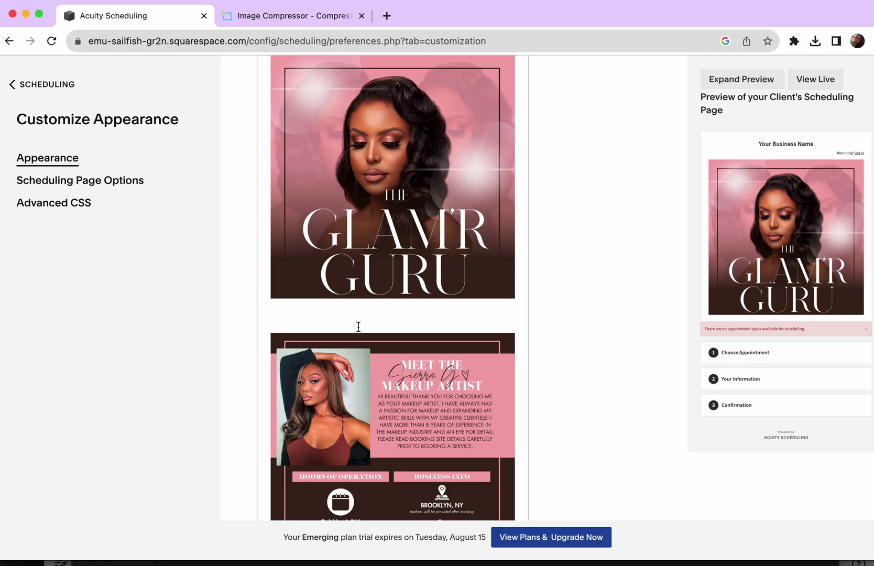
{"action": "left_click", "coordinate": [269, 338]}
{"action": "key", "text": "BackSpace"}
{"action": "key", "text": "BackSpace"}
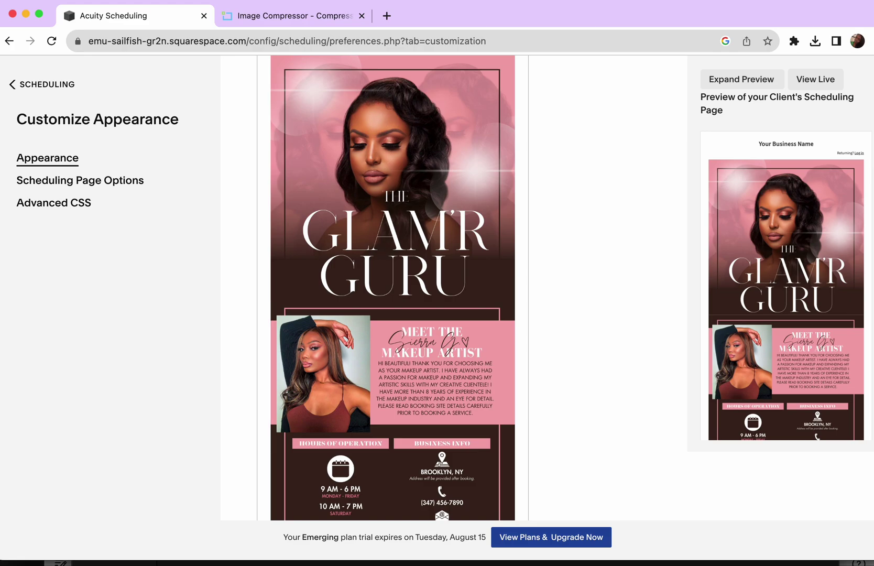
Insert Policies.jpg below the intro and business hours banner and remove the gap between the two images
{"action": "scroll", "coordinate": [365, 306], "scroll_direction": "down", "scroll_amount": 5}
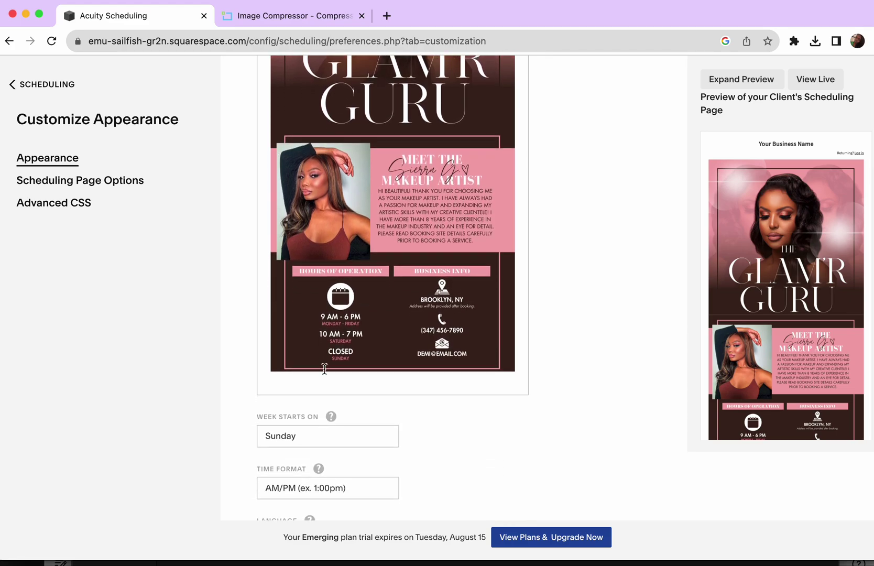
{"action": "scroll", "coordinate": [376, 361], "scroll_direction": "up", "scroll_amount": 10}
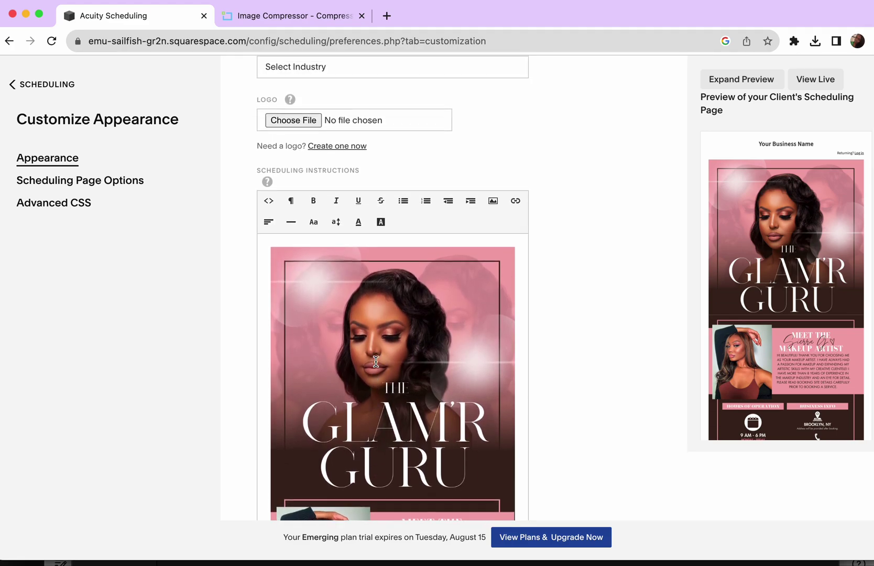
{"action": "left_click", "coordinate": [488, 257]}
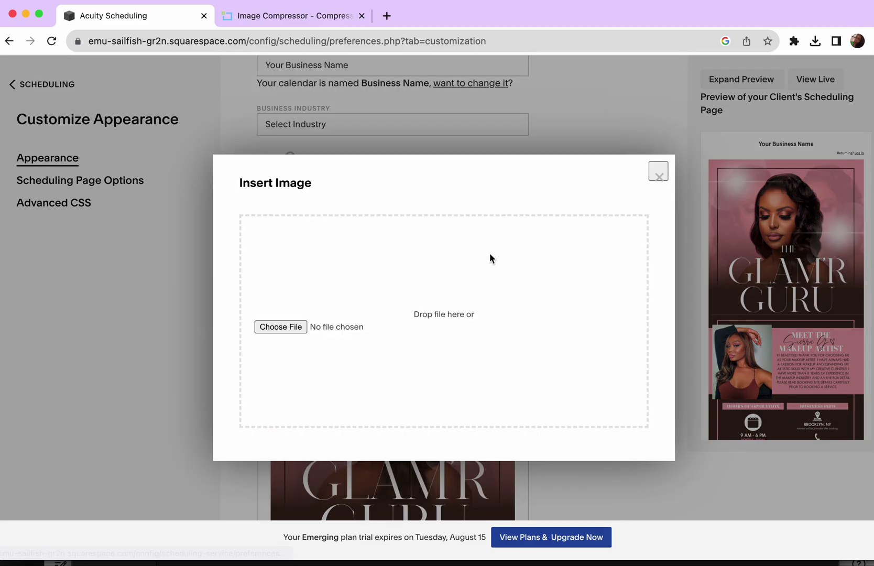
{"action": "left_click", "coordinate": [291, 326]}
{"action": "double_click", "coordinate": [469, 198]}
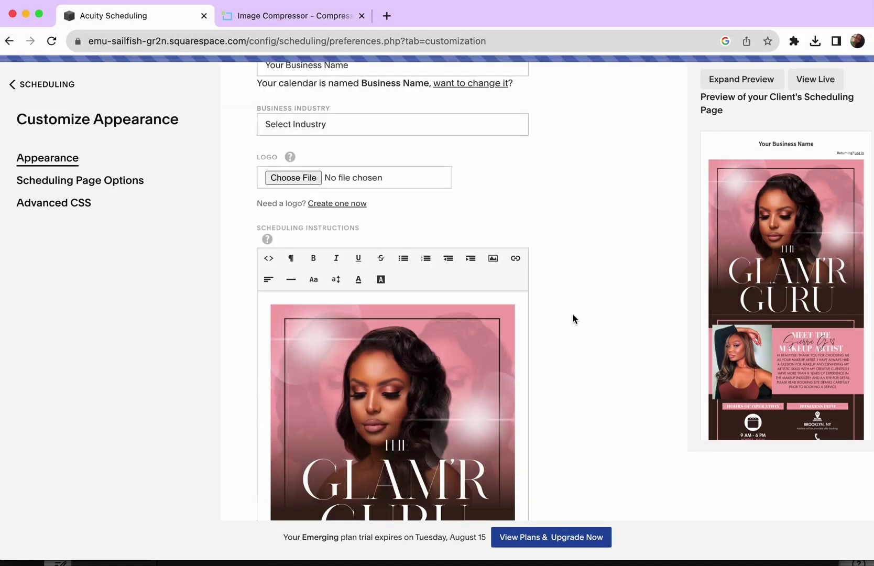
{"action": "scroll", "coordinate": [524, 409], "scroll_direction": "down", "scroll_amount": 5}
{"action": "scroll", "coordinate": [499, 393], "scroll_direction": "down", "scroll_amount": 5}
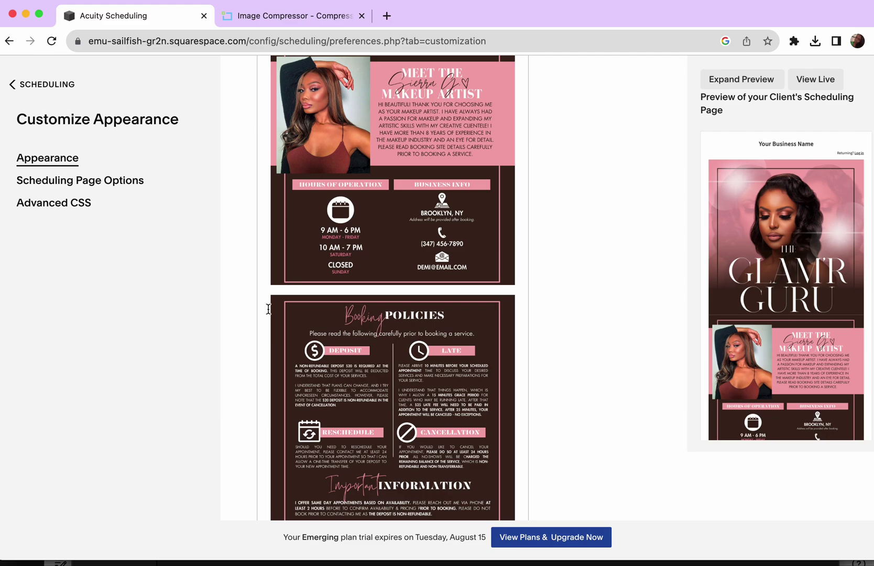
{"action": "key", "text": "BackSpace"}
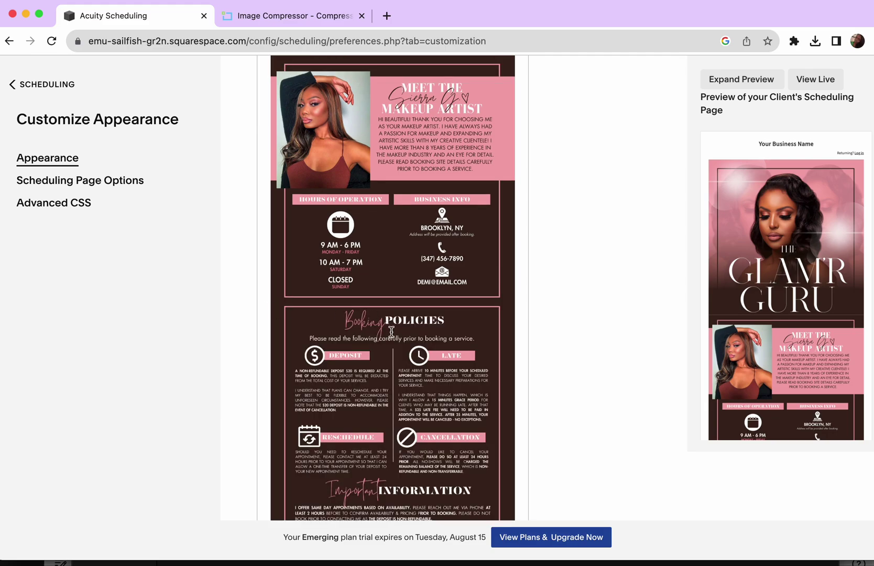
Insert Thank You & Socials.jpg below the policies banner and close the gap above it
{"action": "scroll", "coordinate": [392, 332], "scroll_direction": "down", "scroll_amount": 5}
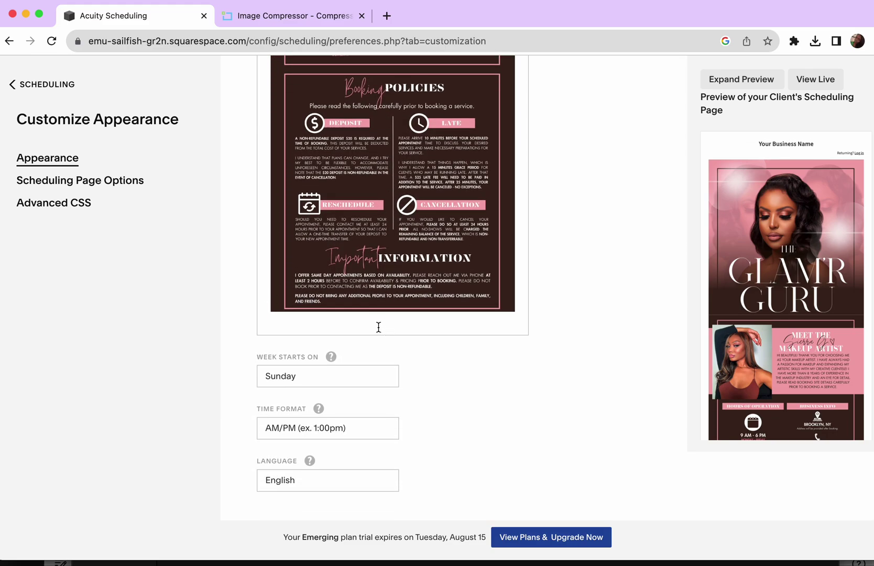
{"action": "scroll", "coordinate": [582, 309], "scroll_direction": "up", "scroll_amount": 10}
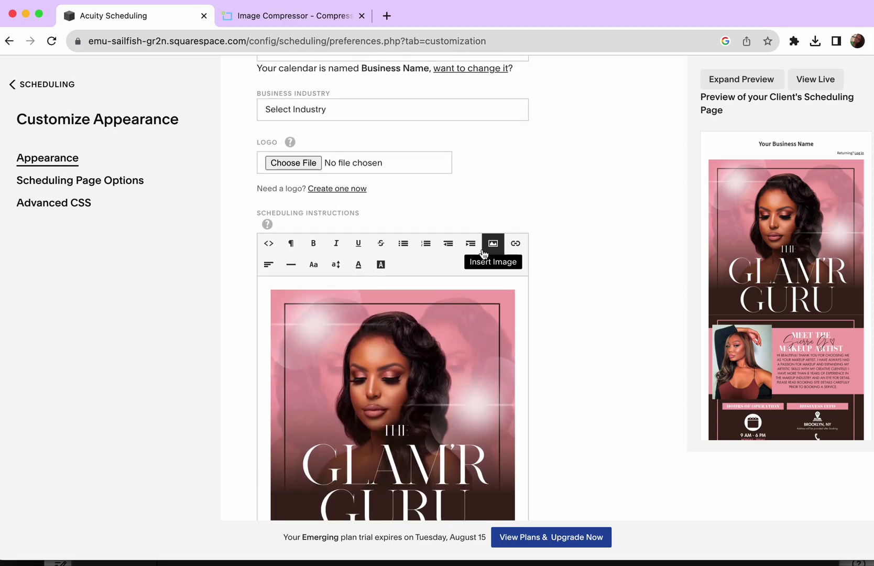
{"action": "left_click", "coordinate": [483, 254]}
{"action": "left_click", "coordinate": [303, 326]}
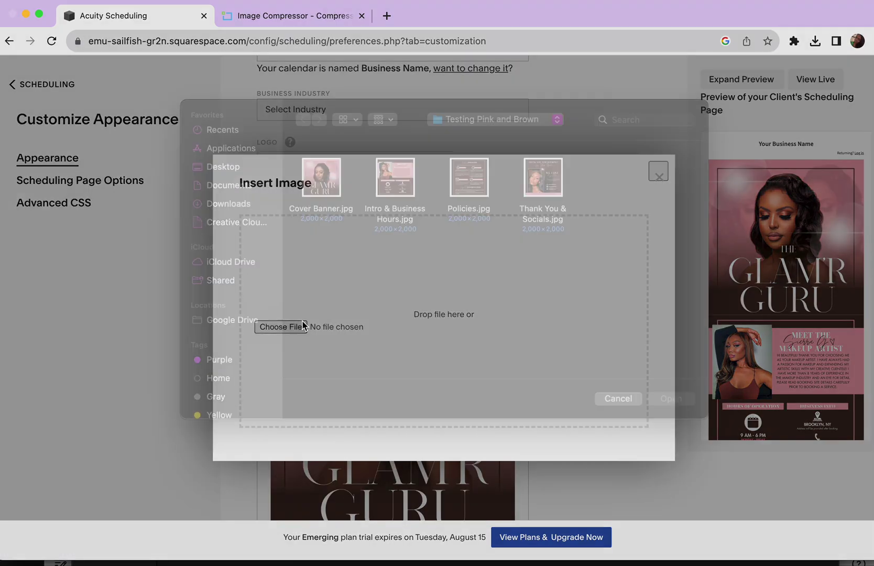
{"action": "double_click", "coordinate": [543, 178]}
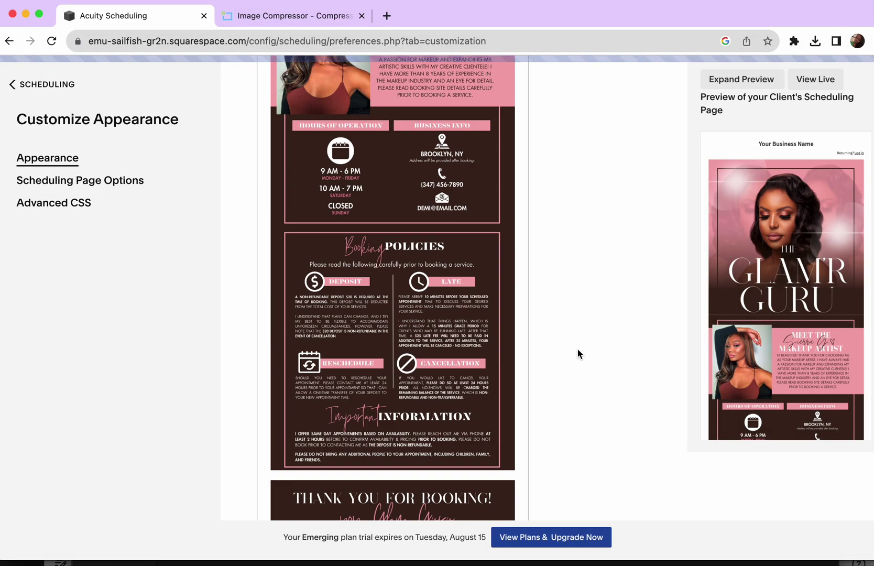
{"action": "scroll", "coordinate": [578, 349], "scroll_direction": "down", "scroll_amount": 4}
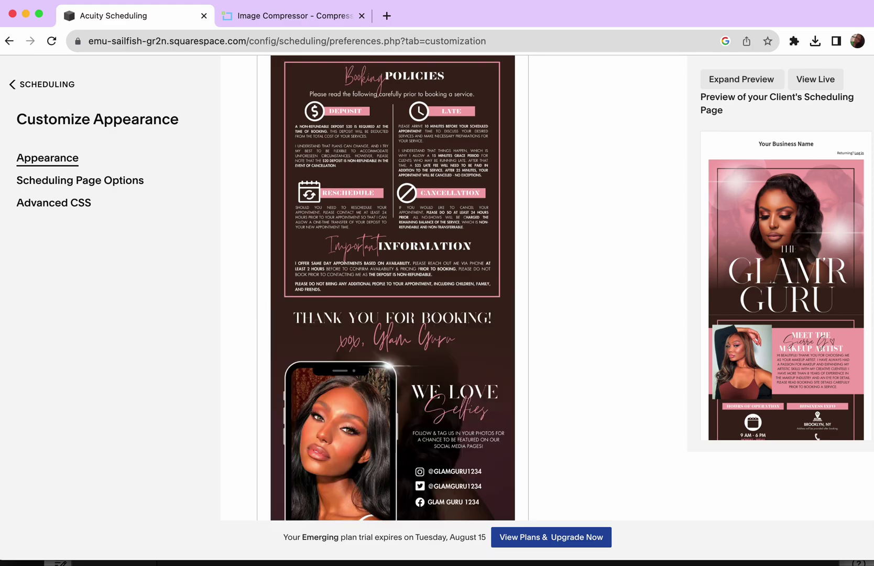
Check the stacked banners in the scheduling instructions and save the appearance customization
{"action": "scroll", "coordinate": [520, 278], "scroll_direction": "down", "scroll_amount": 5}
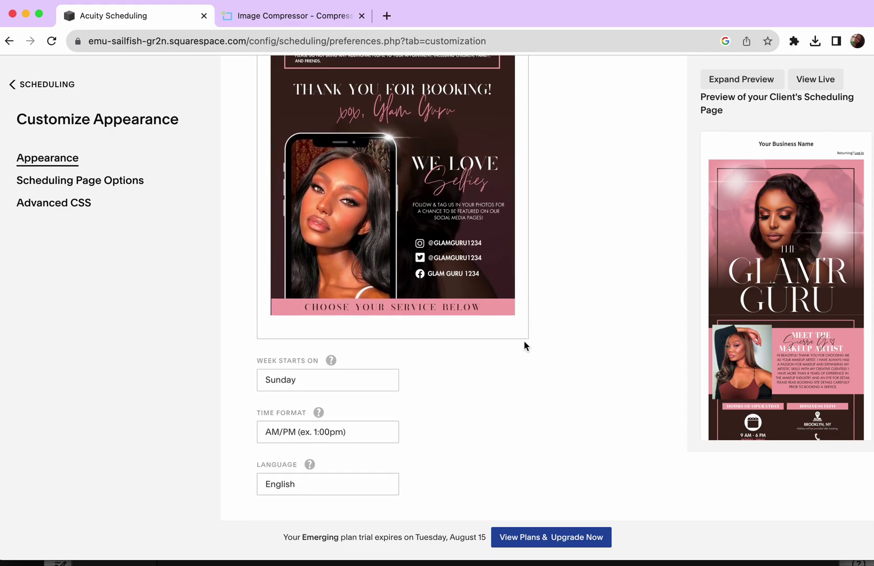
{"action": "scroll", "coordinate": [524, 346], "scroll_direction": "up", "scroll_amount": 20}
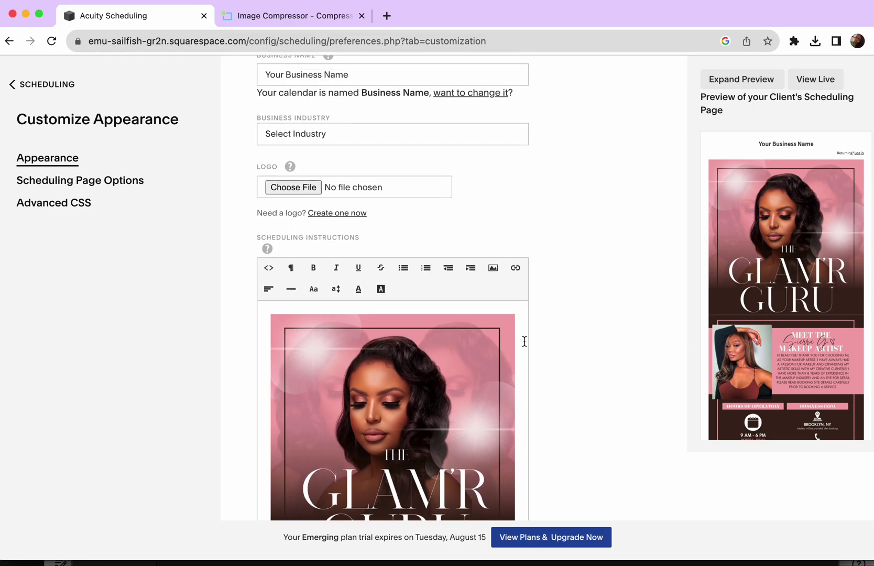
{"action": "scroll", "coordinate": [524, 343], "scroll_direction": "down", "scroll_amount": 20}
{"action": "left_click", "coordinate": [292, 496]}
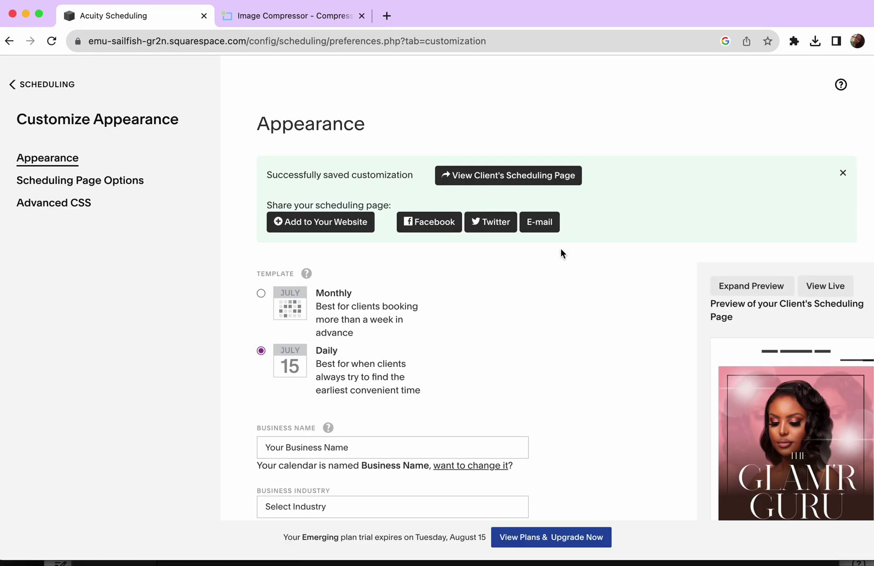
Open the client's scheduling page and examine the full run of banners from the cover to the service selection
{"action": "left_click", "coordinate": [495, 177]}
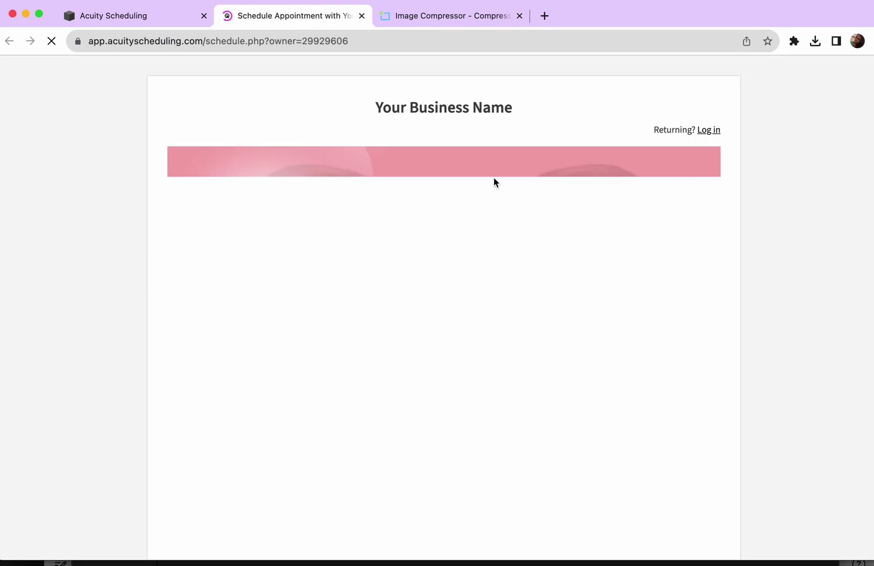
{"action": "scroll", "coordinate": [756, 330], "scroll_direction": "down", "scroll_amount": 12}
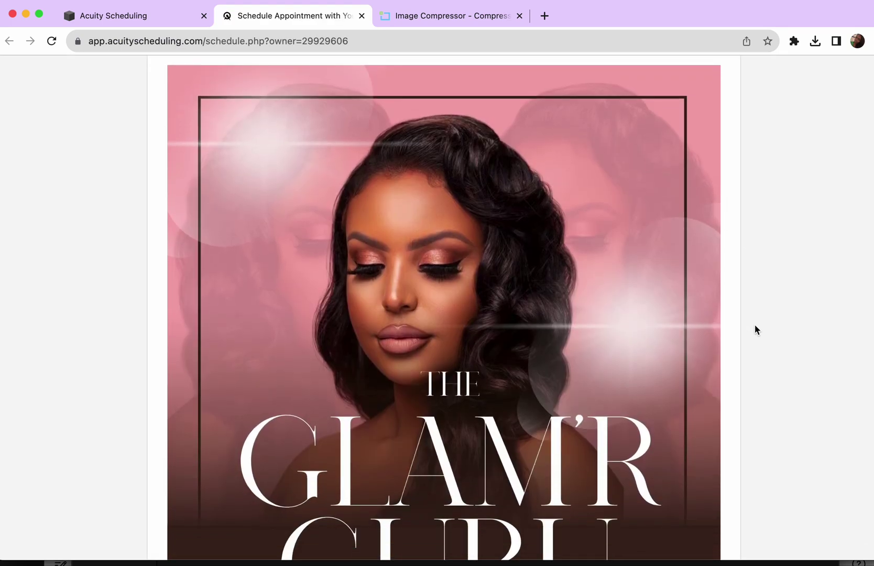
{"action": "scroll", "coordinate": [757, 329], "scroll_direction": "down", "scroll_amount": 15}
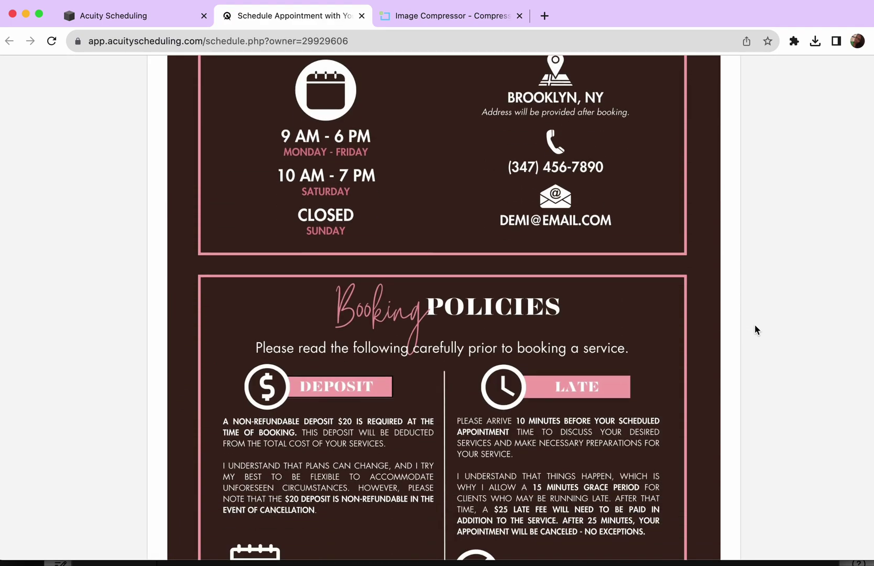
{"action": "scroll", "coordinate": [756, 330], "scroll_direction": "down", "scroll_amount": 3}
{"action": "scroll", "coordinate": [756, 330], "scroll_direction": "up", "scroll_amount": 5}
{"action": "scroll", "coordinate": [757, 330], "scroll_direction": "down", "scroll_amount": 4}
{"action": "scroll", "coordinate": [756, 330], "scroll_direction": "down", "scroll_amount": 1}
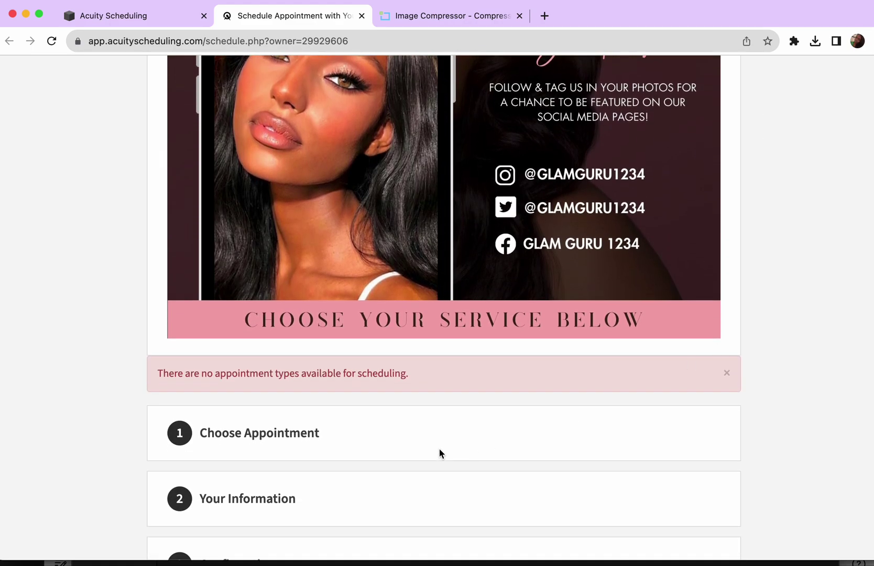
{"action": "scroll", "coordinate": [769, 409], "scroll_direction": "up", "scroll_amount": 15}
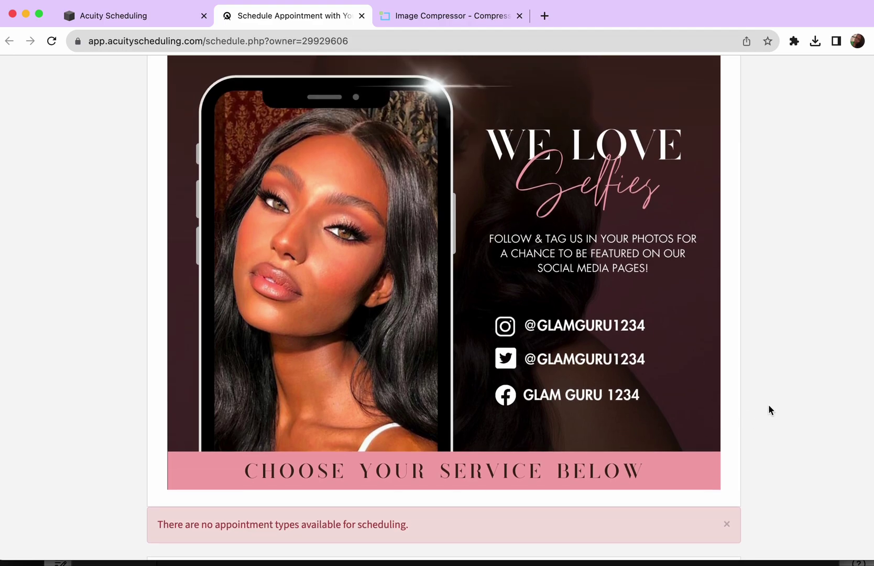
{"action": "scroll", "coordinate": [773, 408], "scroll_direction": "up", "scroll_amount": 10}
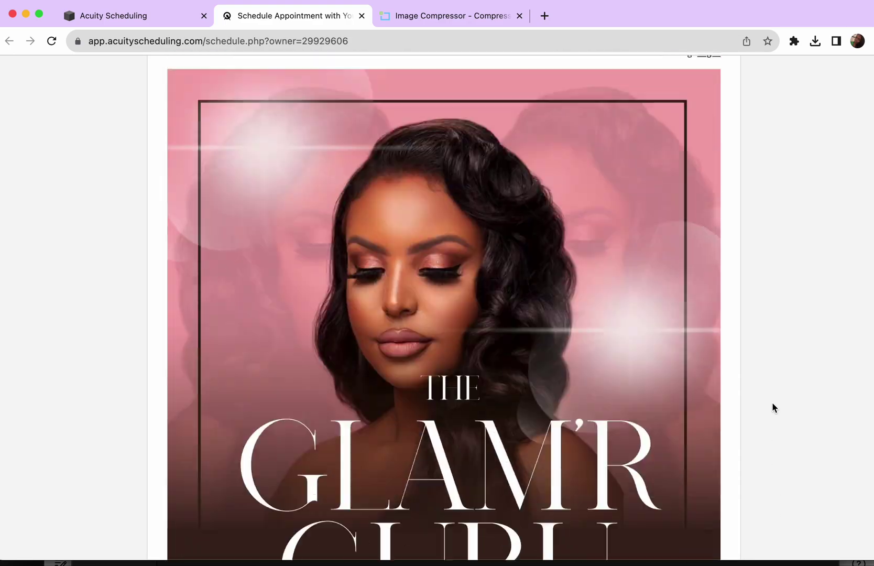